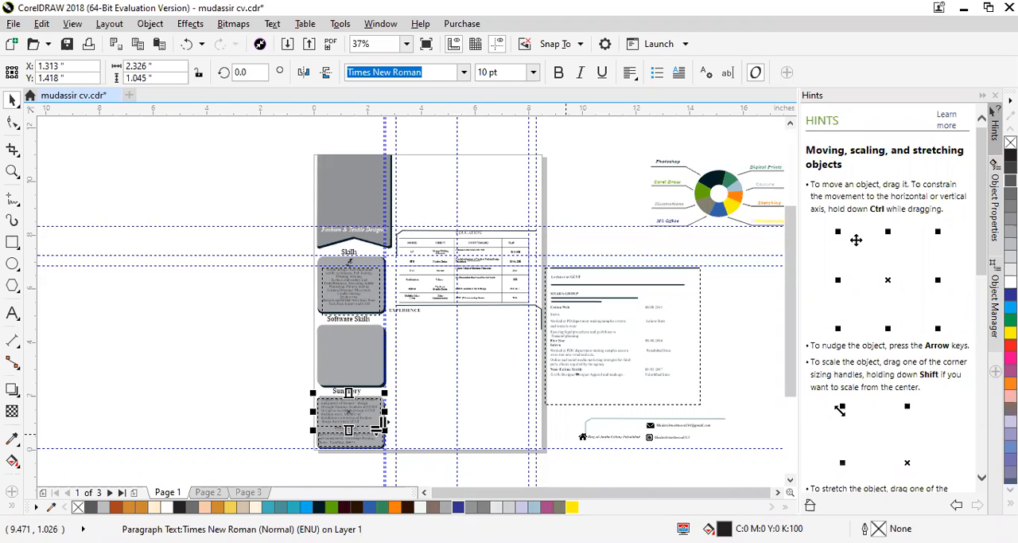
- Examine the Skills and Software Skills boxes in the sidebar of page 1
scroll(510, 357, "up", 2)
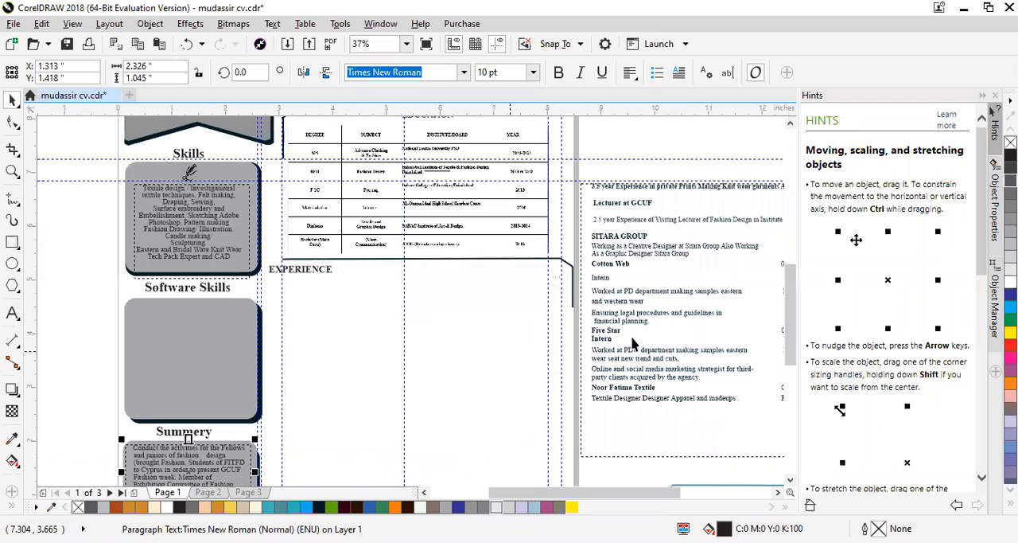
scroll(463, 237, "down", 1)
scroll(304, 155, "up", 2)
scroll(385, 252, "up", 4)
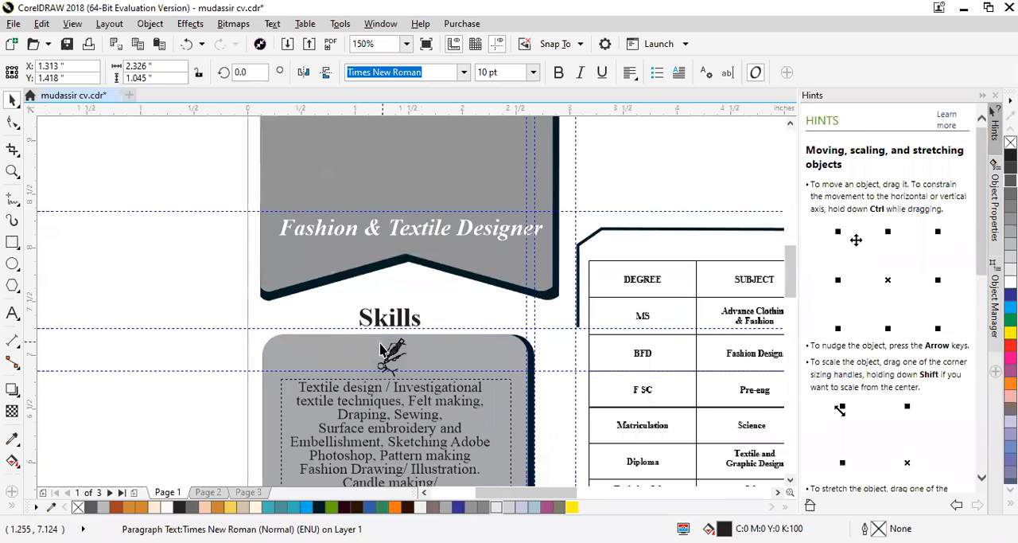
mouse_move(782, 293)
left_mouse_down()
mouse_move(785, 333)
mouse_move(787, 301)
left_mouse_up()
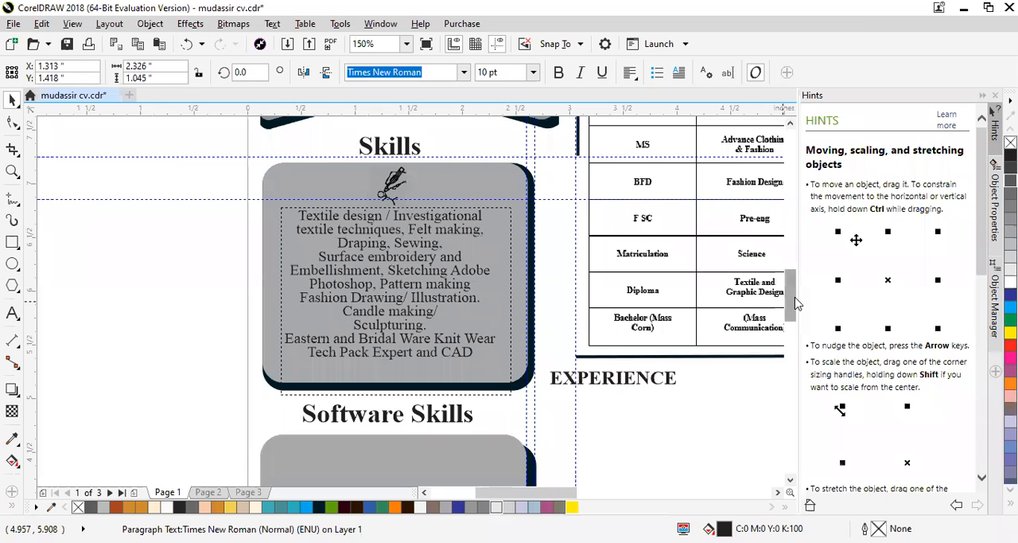
mouse_move(798, 302)
left_mouse_down()
mouse_move(793, 340)
mouse_move(793, 287)
left_mouse_up()
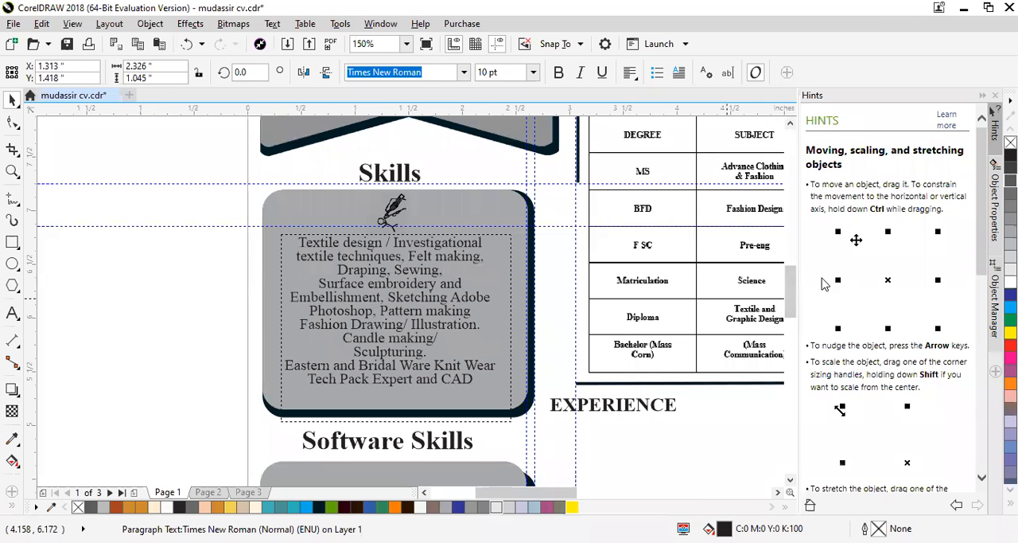
left_click_drag(788, 292, 792, 326)
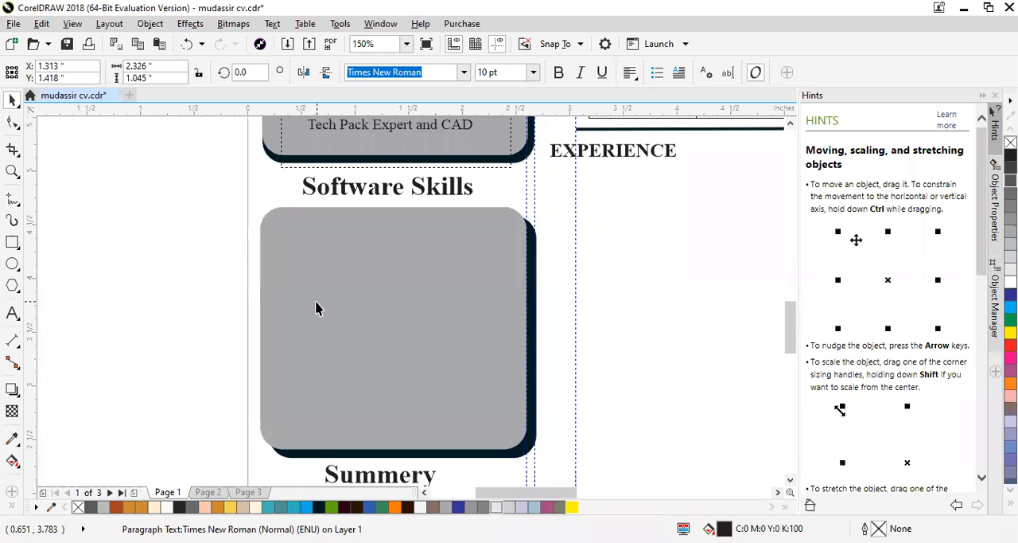
- Open page 3 and examine the colour wheel of skills and the experience text beside the page
left_click(248, 492)
scroll(241, 394, "down", 2)
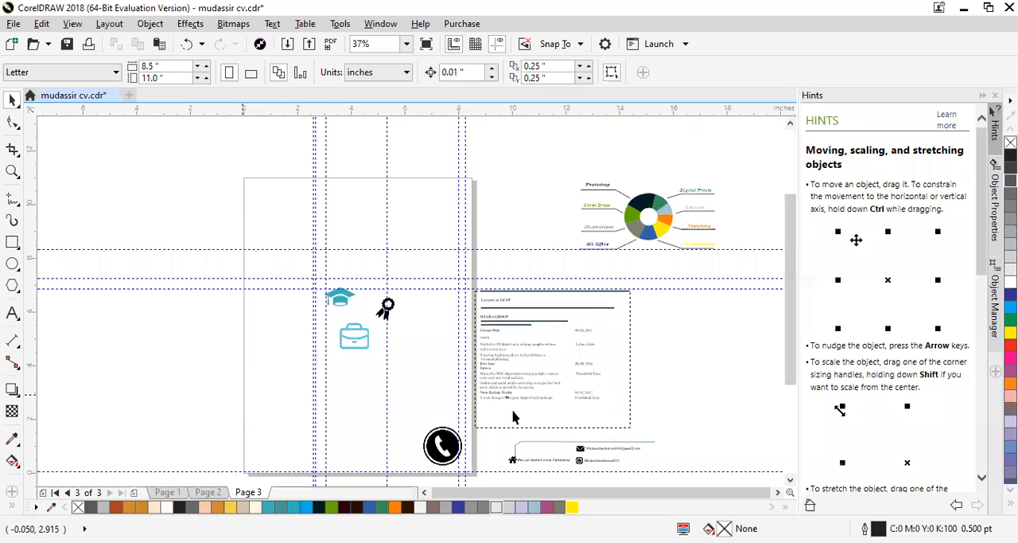
scroll(716, 178, "up", 2)
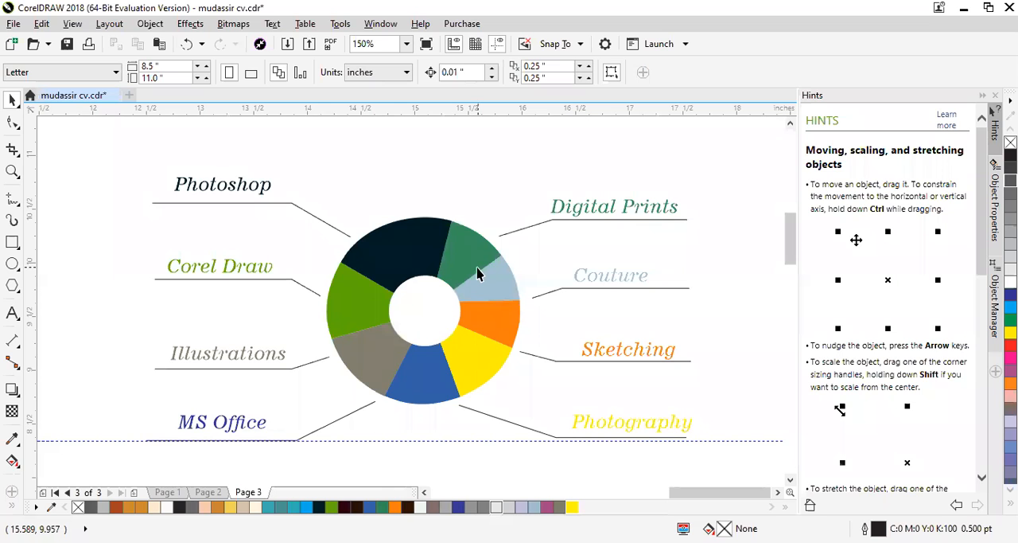
scroll(477, 266, "down", 2)
left_click_drag(793, 277, 806, 338)
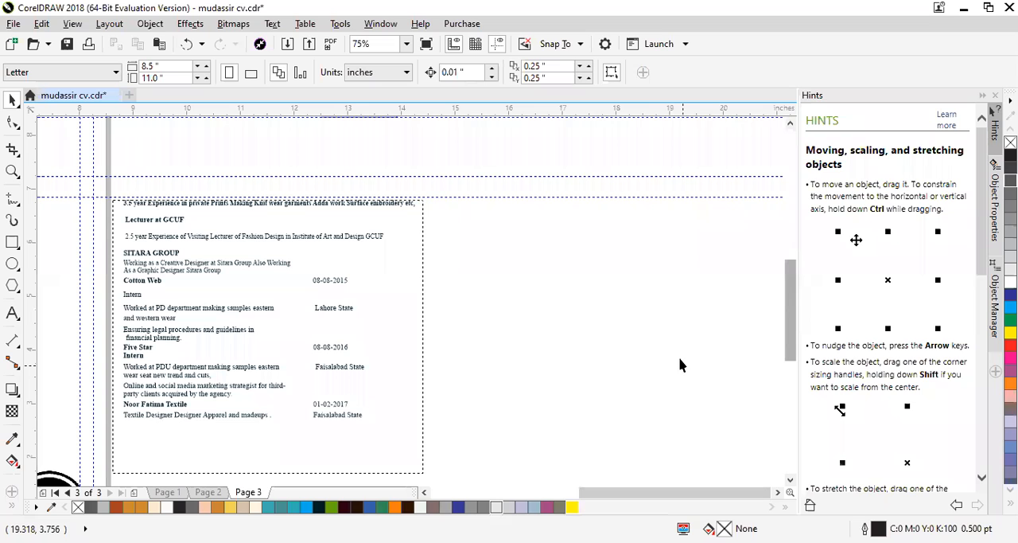
- On page 3, move the graduation cap icon up and rightward, and the award ribbon right to about X 6.43 inches
left_click_drag(629, 490, 535, 493)
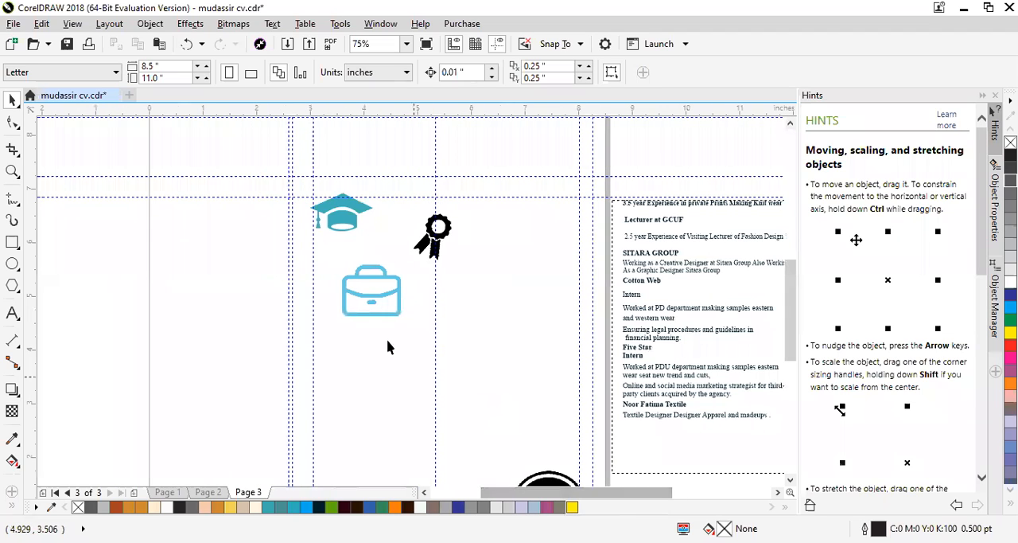
left_click(337, 222)
left_click_drag(339, 218, 367, 191)
left_click(440, 232)
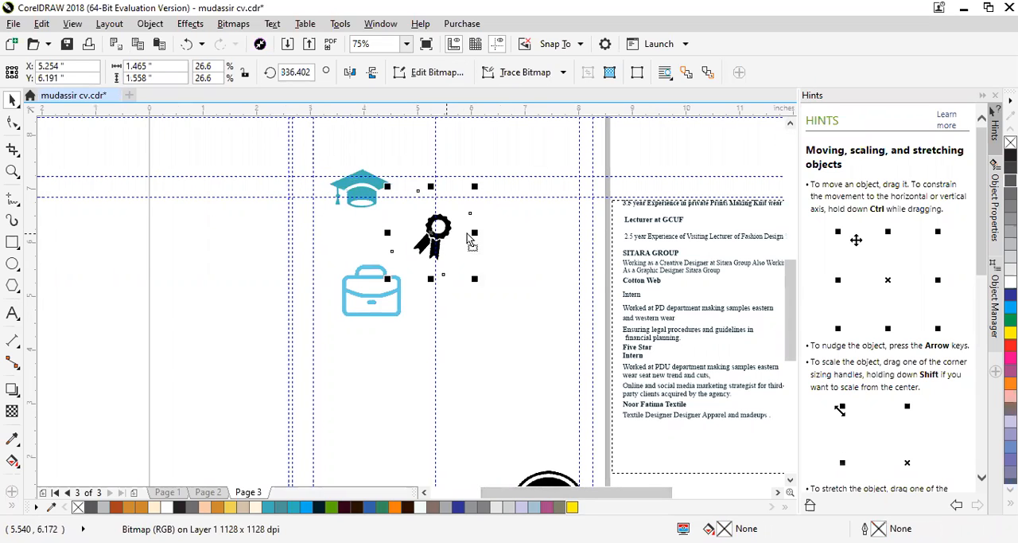
left_click_drag(442, 234, 507, 232)
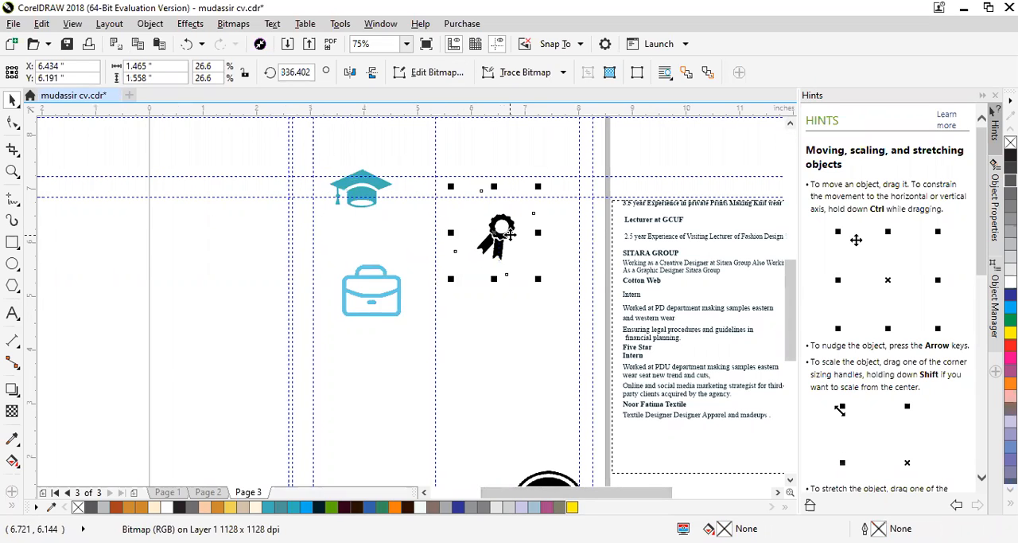
- Move the briefcase icon slightly down and right, and place the phone icon beneath it at about X 4.34, Y 3.68 inches
left_click(401, 292)
left_click_drag(396, 286, 427, 301)
left_click(549, 476)
left_click_drag(549, 475, 374, 318)
- Examine the contact block with its address, e-mail and Instagram entries beside page 3, and clear the selection
scroll(420, 344, "down", 3)
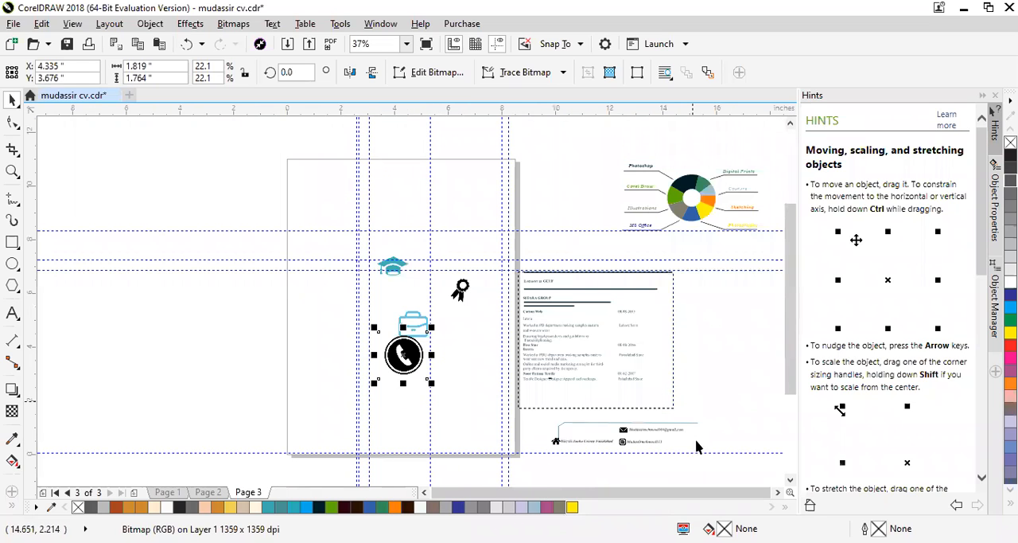
scroll(610, 431, "up", 4)
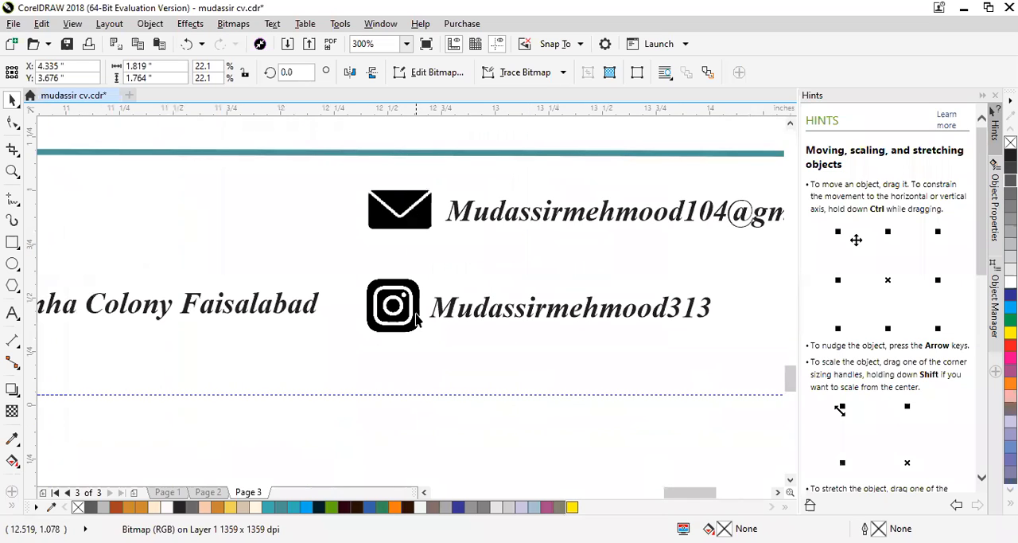
scroll(513, 334, "down", 1)
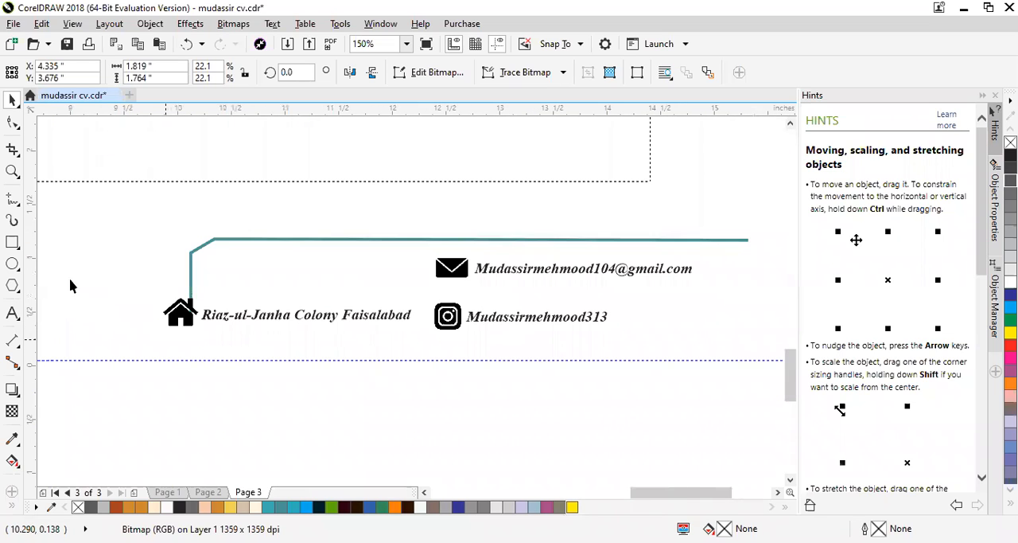
scroll(832, 362, "down", 1)
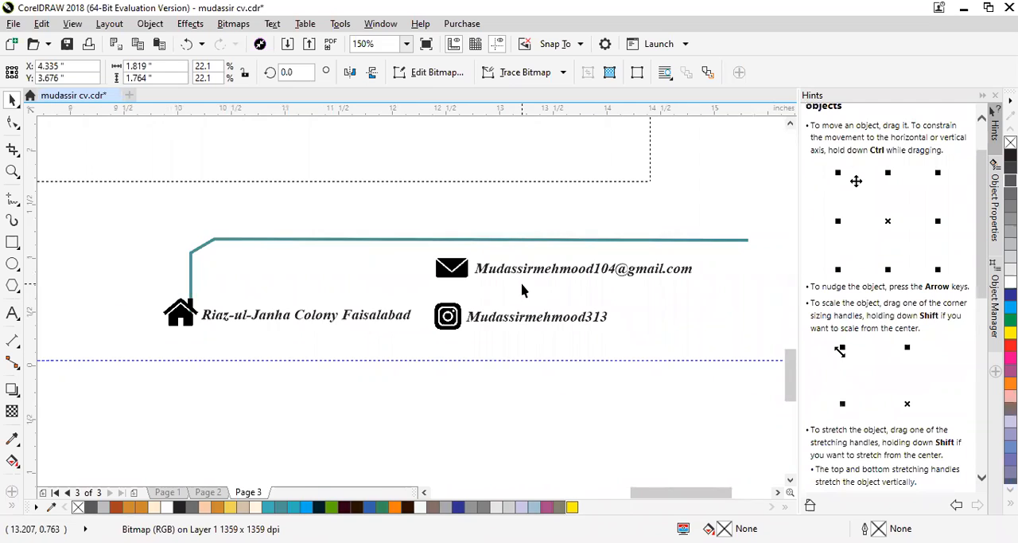
scroll(521, 283, "down", 2)
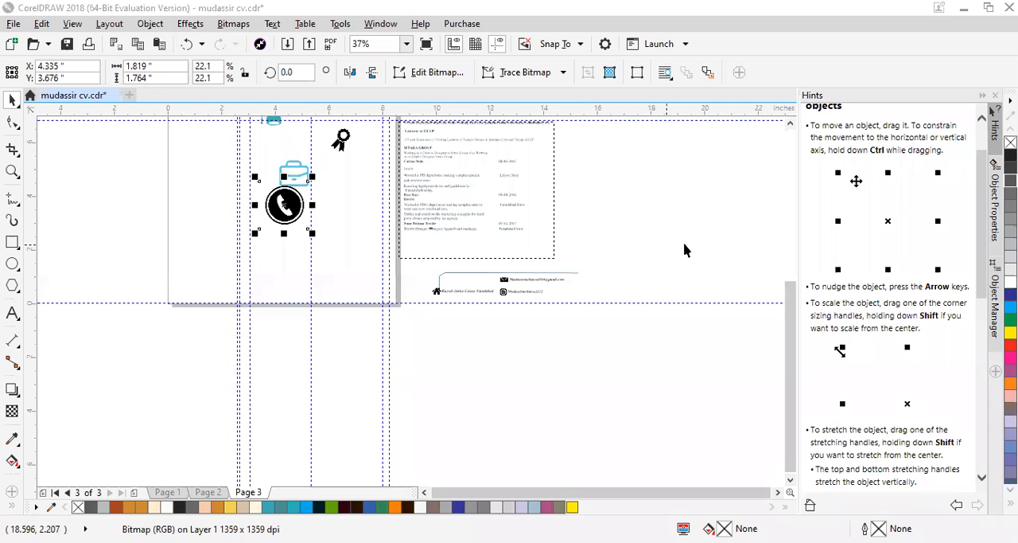
key("Escape")
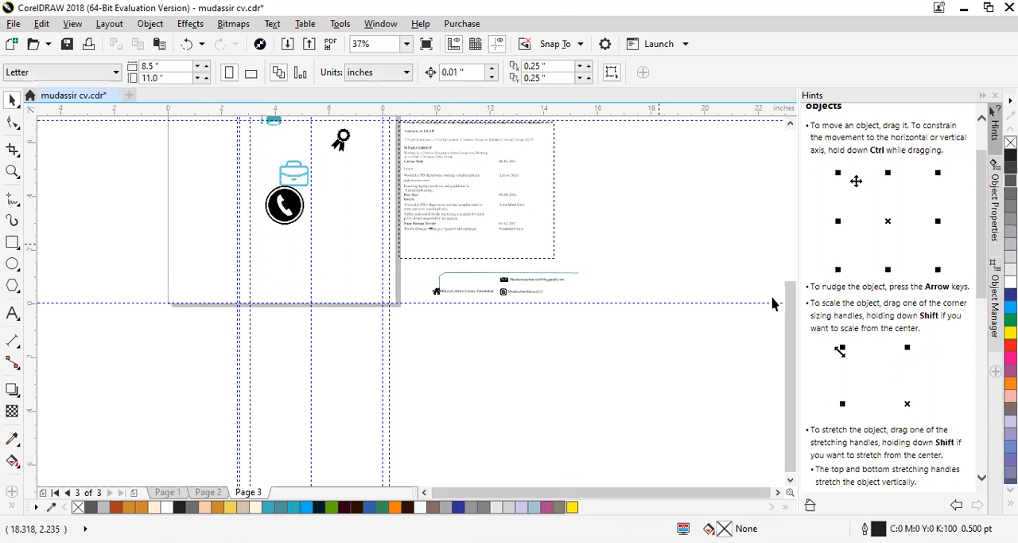
- Shift the graduation cap to about X 4.27, Y 7.07 inches and the award ribbon to about X 6.70, Y 6.00 inches
scroll(787, 311, "up", 4)
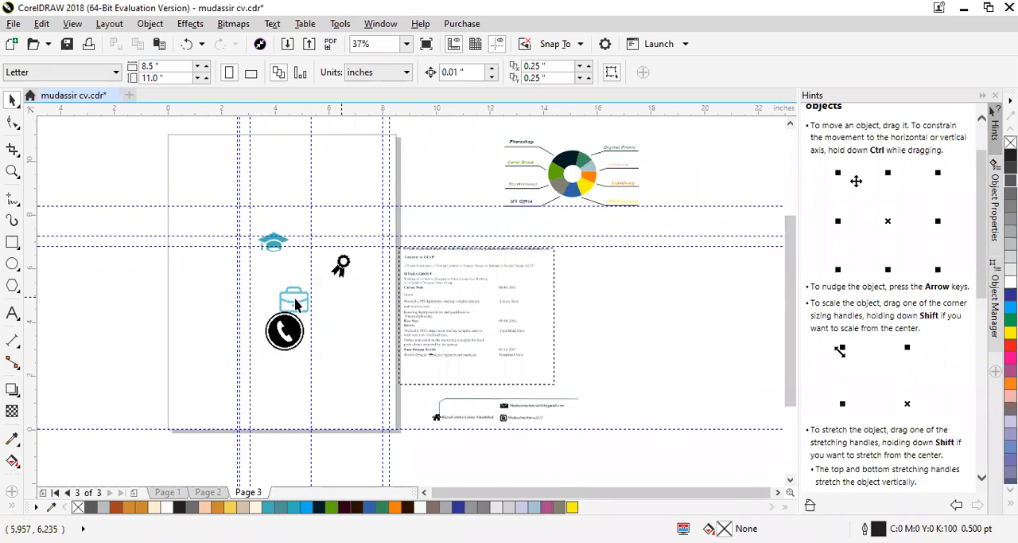
scroll(254, 289, "up", 2)
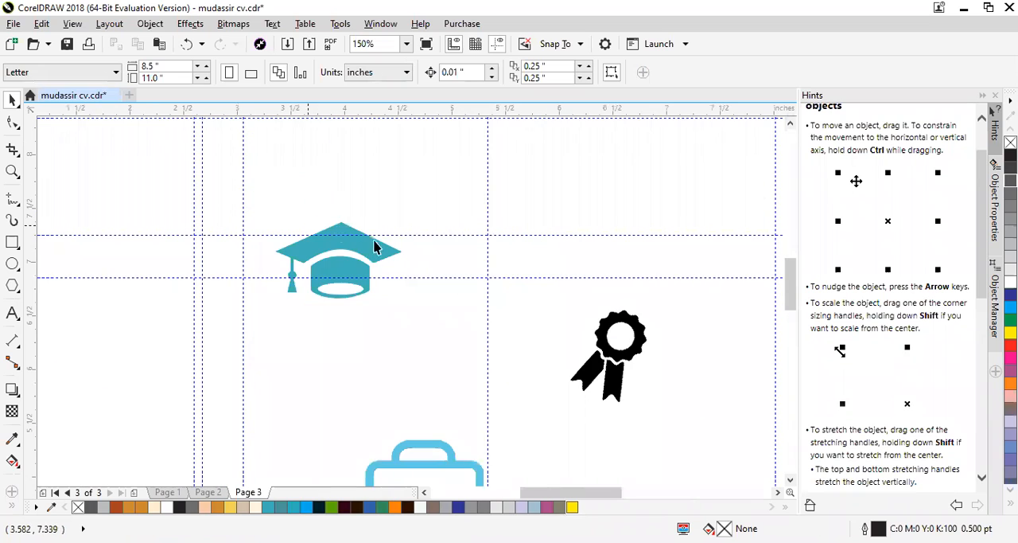
left_click(342, 247)
left_click_drag(364, 250, 388, 257)
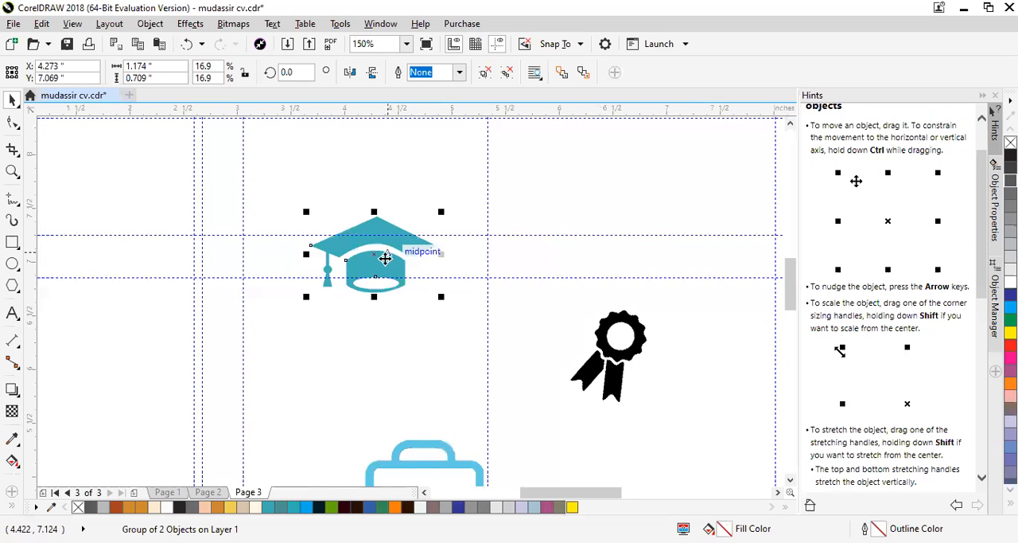
scroll(269, 173, "down", 1)
scroll(452, 348, "up", 1)
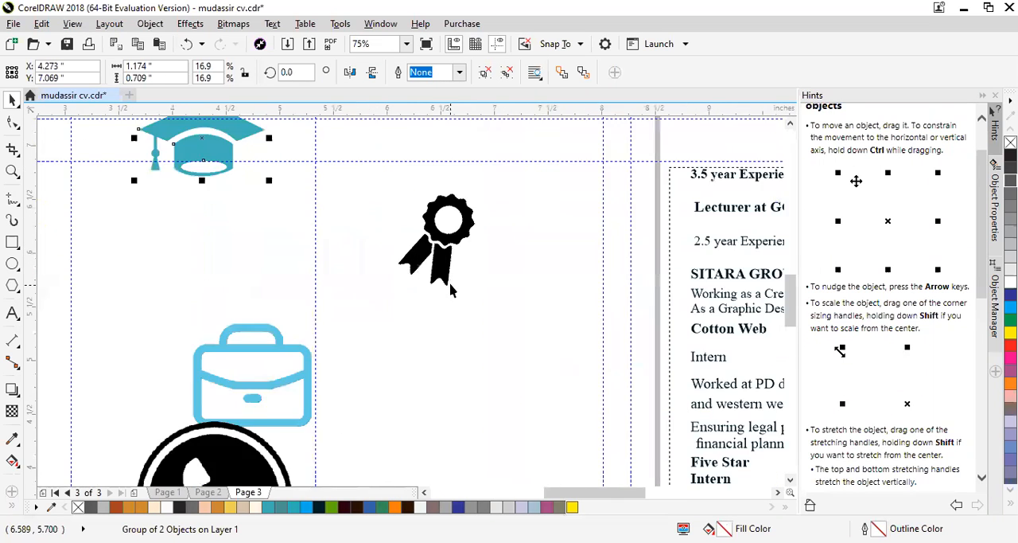
left_click_drag(446, 248, 471, 268)
scroll(471, 266, "down", 1)
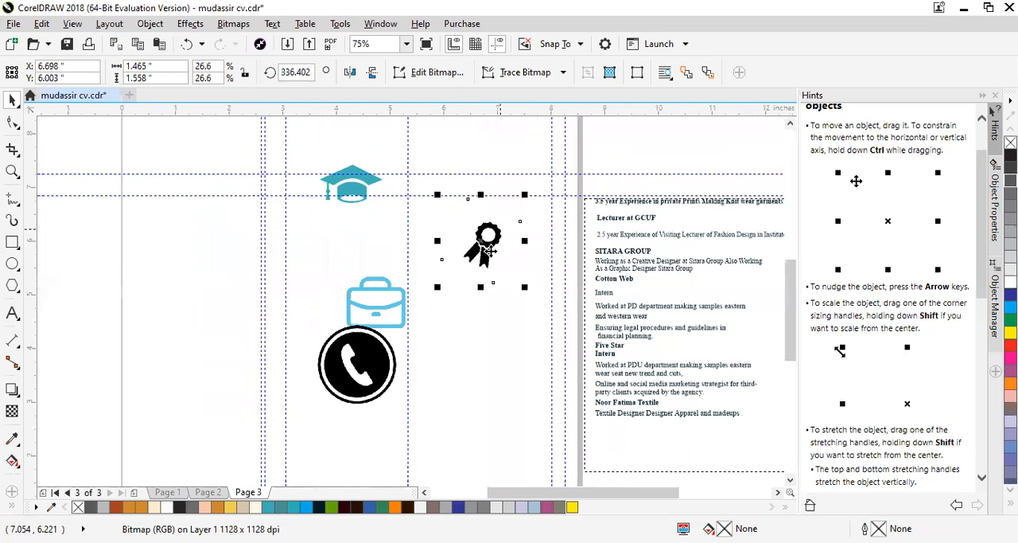
- Move the briefcase icon upward, away from the phone icon, and shift the phone icon to about X 4.38, Y 3.88 inches
scroll(392, 299, "up", 1)
left_click_drag(390, 284, 382, 239)
scroll(391, 238, "down", 1)
scroll(382, 270, "up", 1)
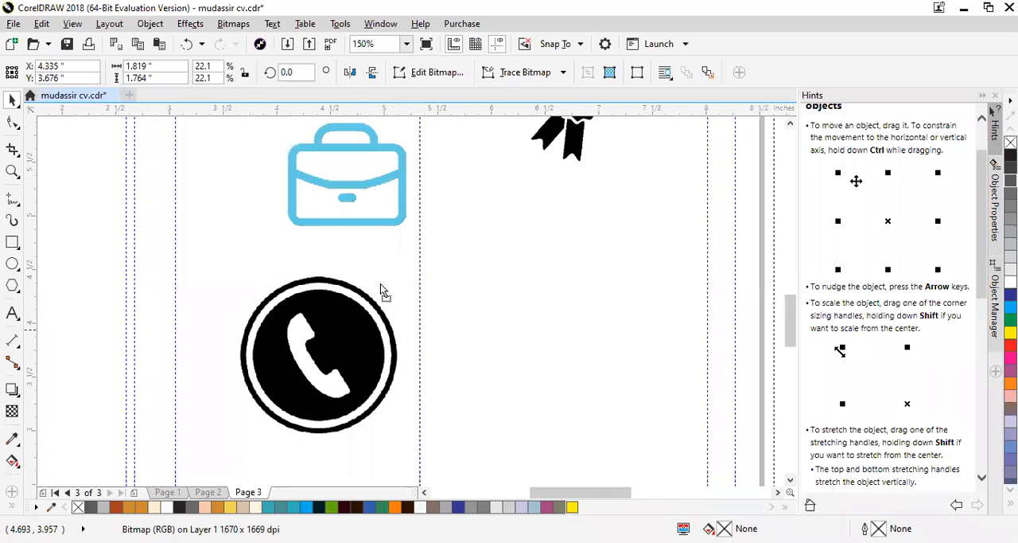
left_click(355, 312)
- Inspect the envelope, Instagram and house icons in the contact block, selecting individual icons to check them
scroll(254, 145, "down", 2)
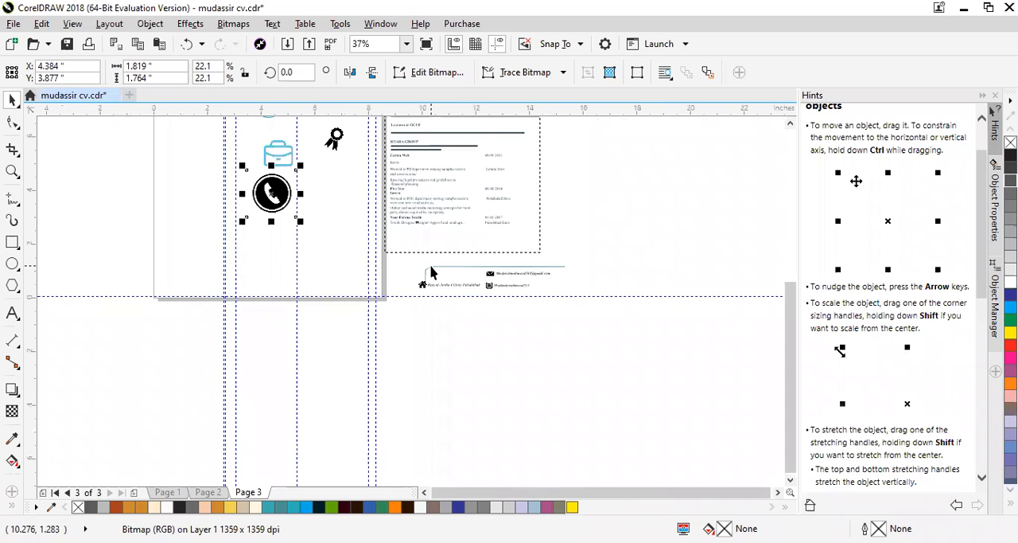
scroll(502, 296, "up", 3)
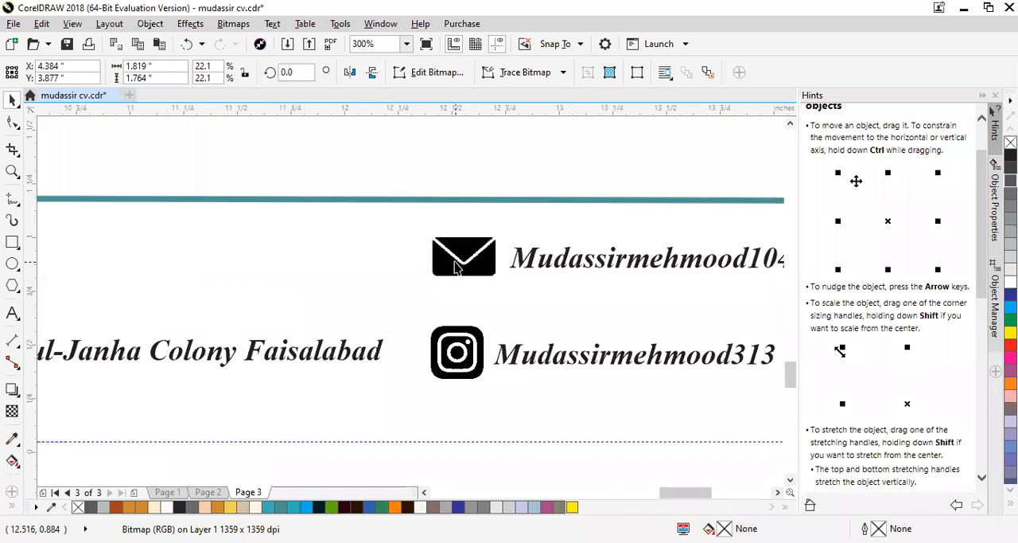
left_click(455, 261)
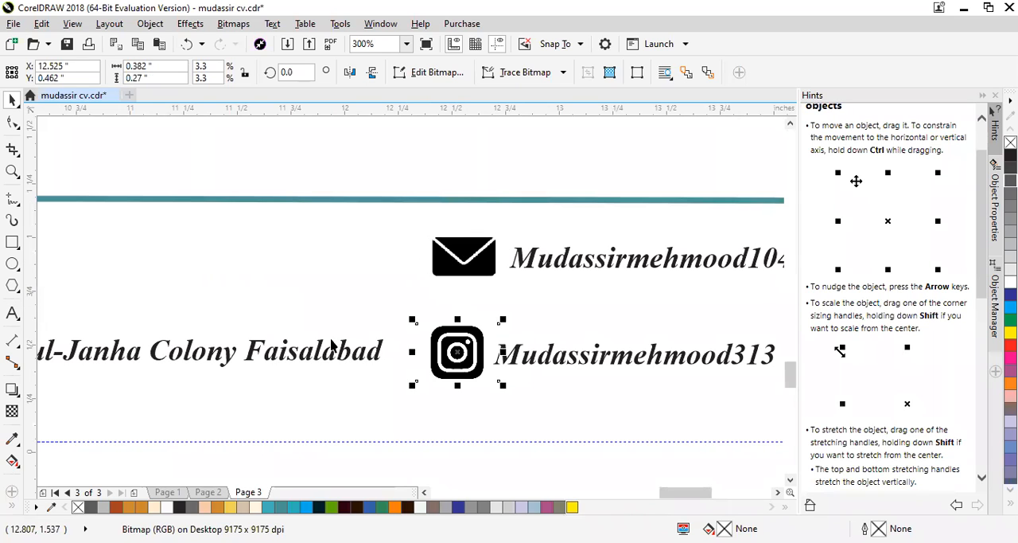
scroll(227, 320, "down", 2)
scroll(231, 310, "up", 3)
left_click(273, 240)
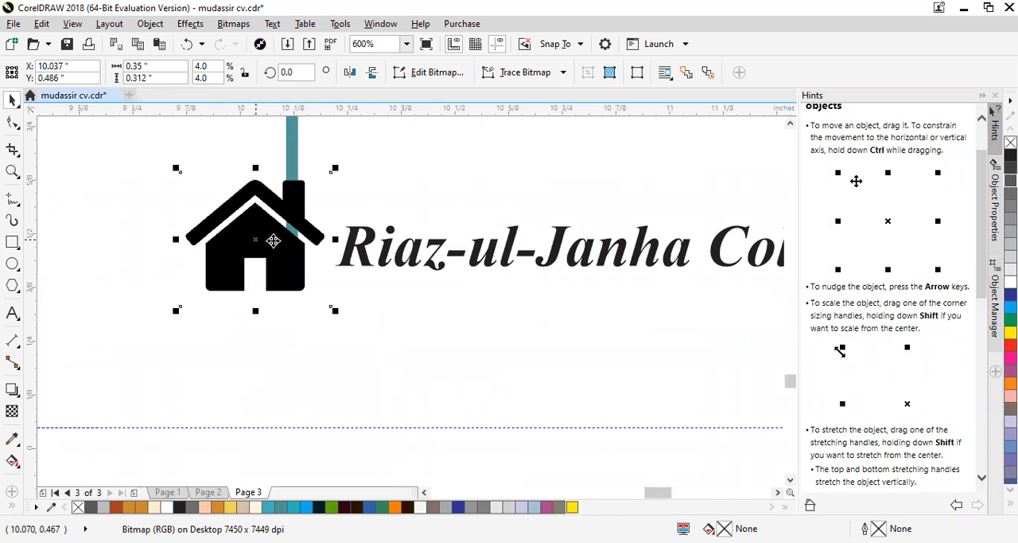
scroll(392, 263, "down", 4)
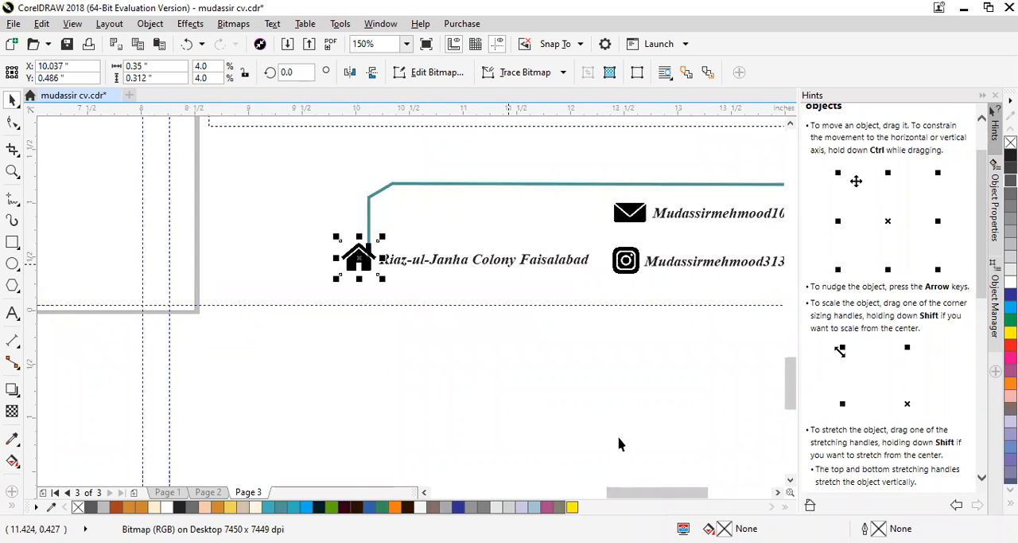
scroll(618, 443, "down", 4)
- Look over pages 2 and 1, examining the Summery and Interests box and the Education table on page 1
left_click(211, 492)
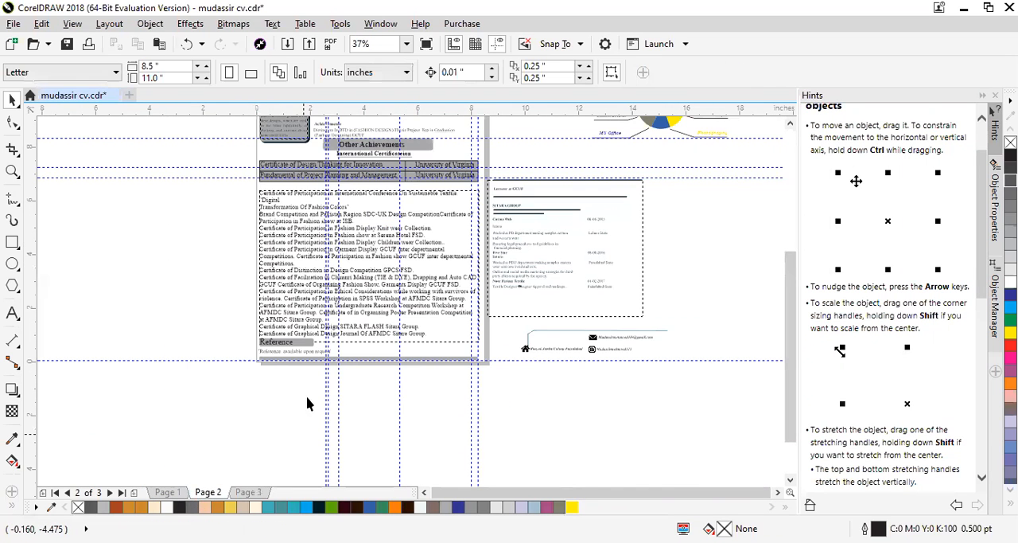
left_click(171, 492)
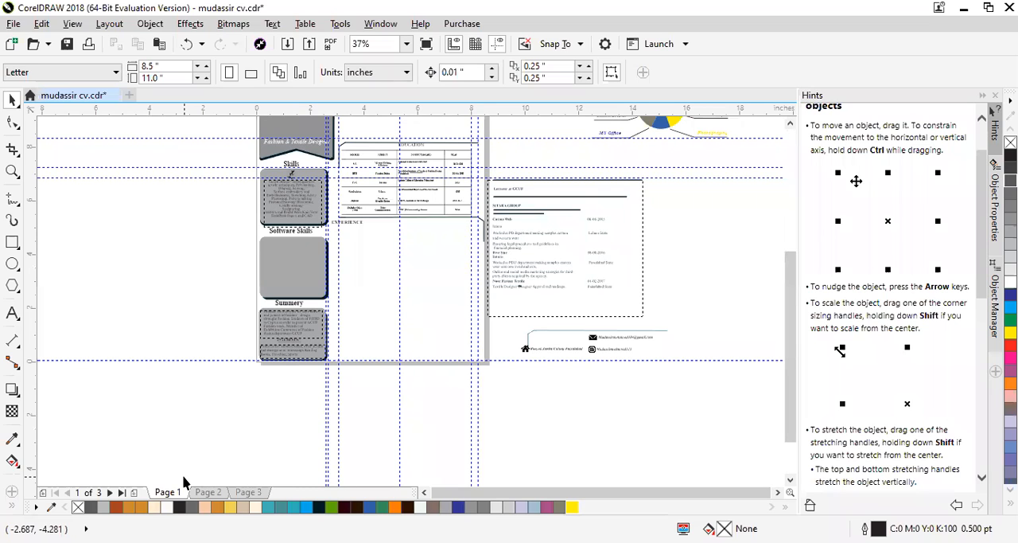
scroll(163, 374, "up", 2)
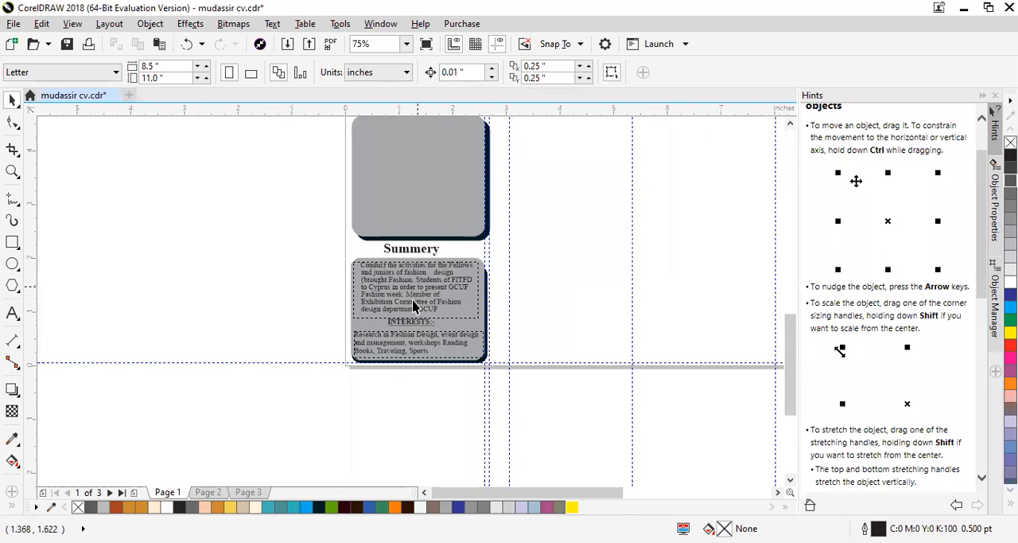
scroll(410, 268, "up", 2)
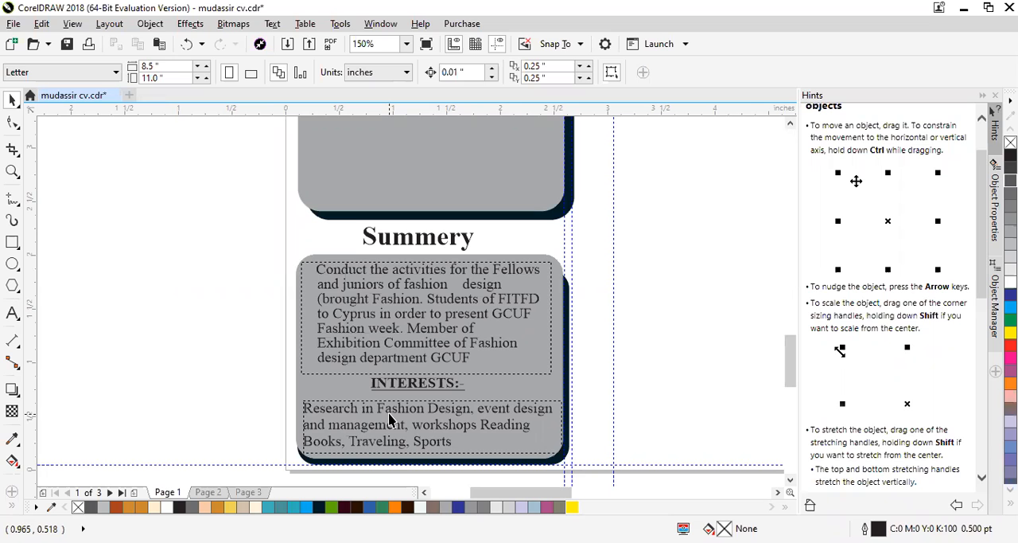
scroll(388, 420, "down", 1)
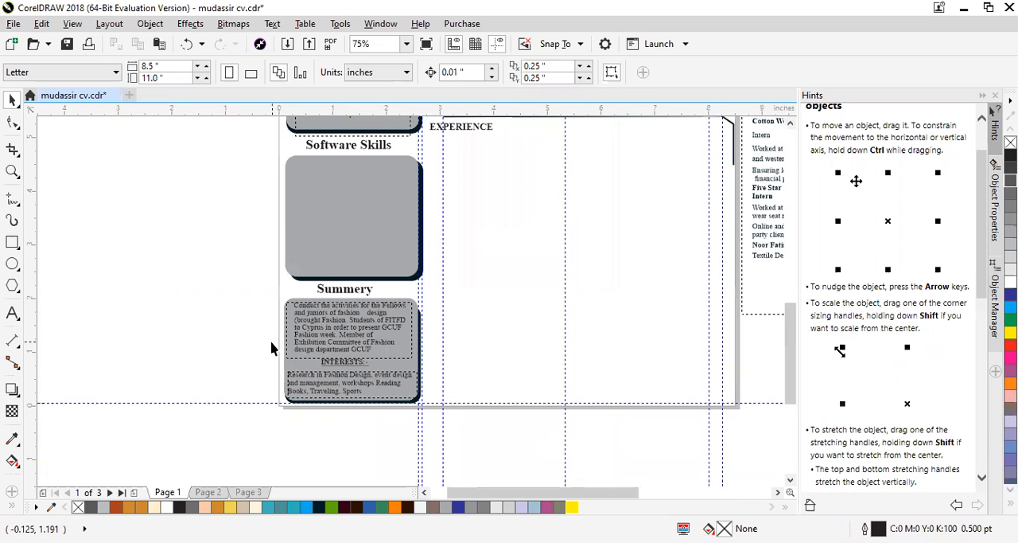
scroll(304, 326, "down", 1)
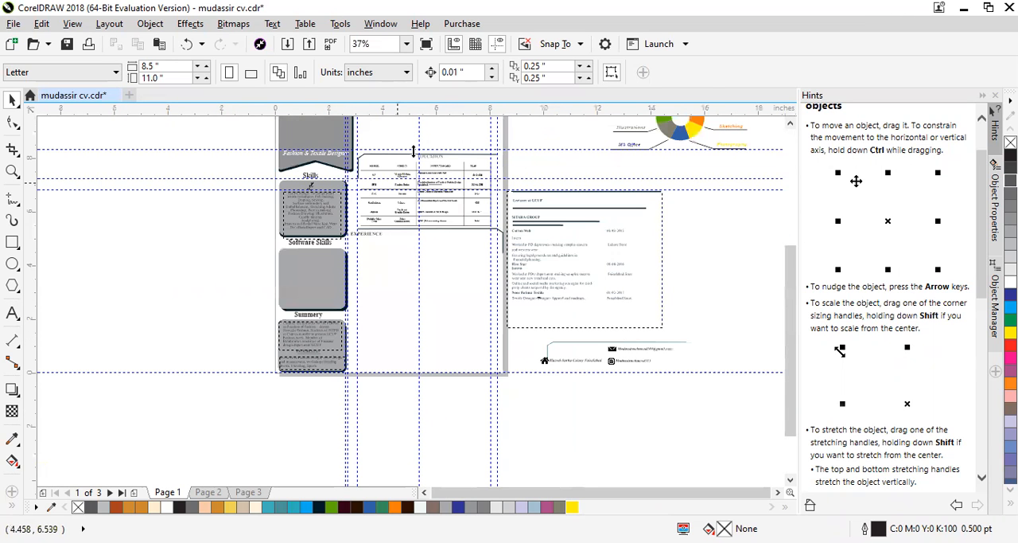
scroll(399, 154, "up", 2)
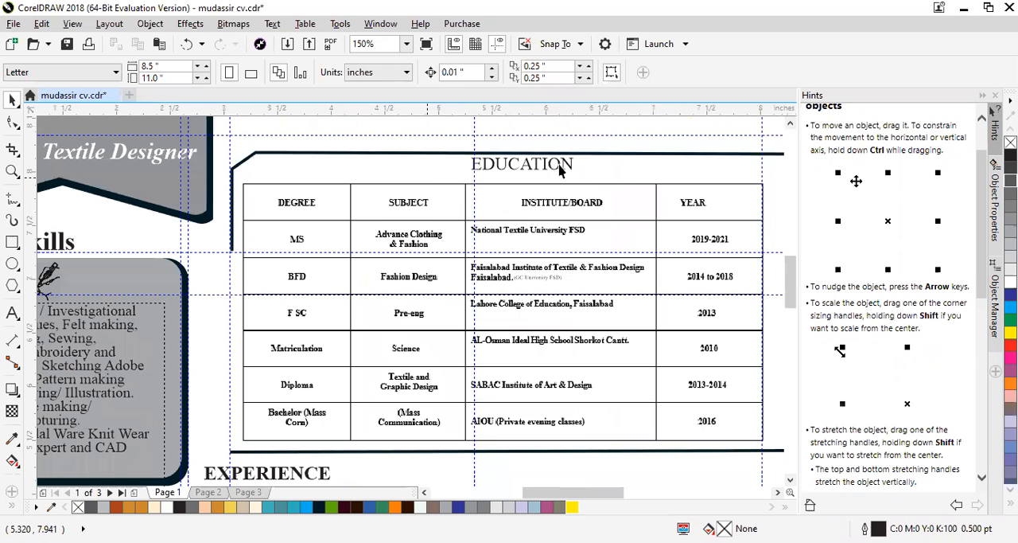
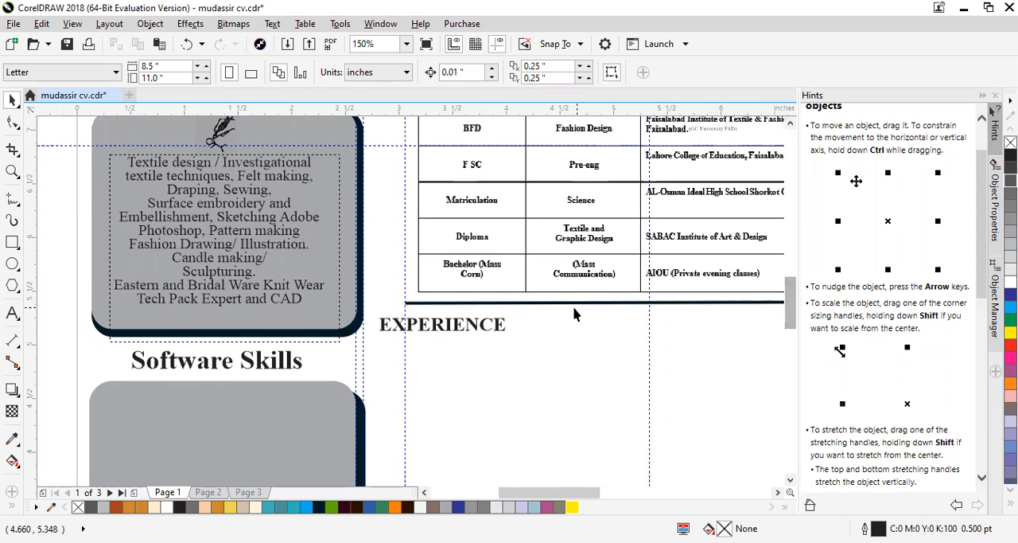
- Move the EXPERIENCE heading under the Education table on page 1 to about X 3.66, Y 5.05 inches
scroll(460, 318, "down", 2)
scroll(460, 333, "up", 2)
scroll(460, 332, "down", 2)
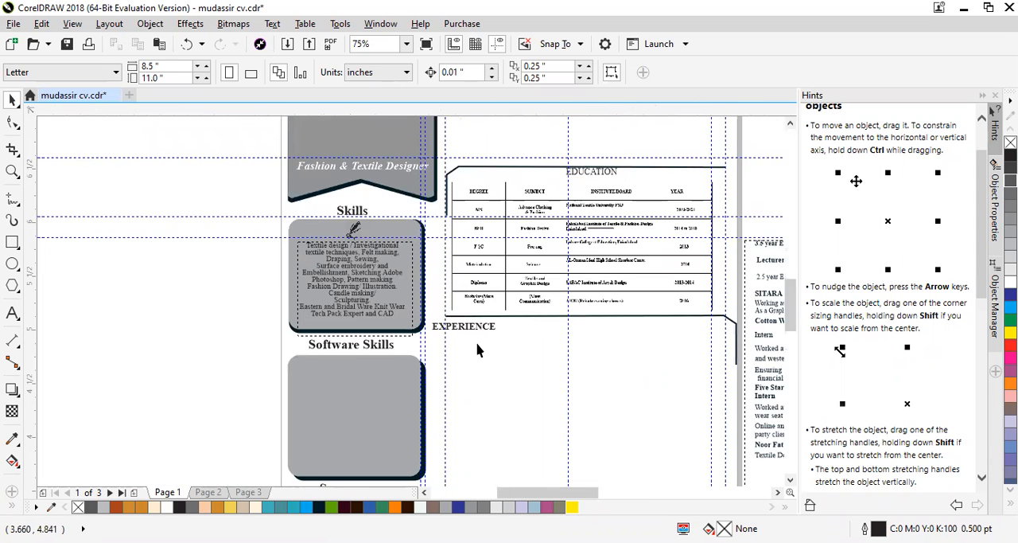
scroll(481, 314, "up", 2)
left_click(480, 314)
left_click_drag(482, 314, 496, 332)
scroll(478, 318, "down", 2)
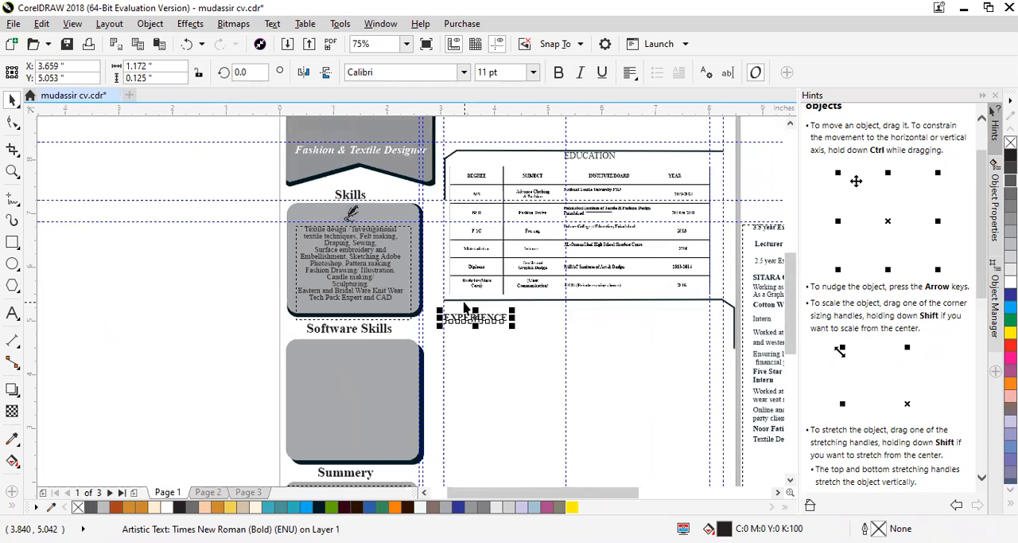
- Check the experience text block beside page 1 and look over the Major Subjects and Achievements paragraphs on page 2
scroll(471, 310, "up", 2)
scroll(422, 292, "down", 2)
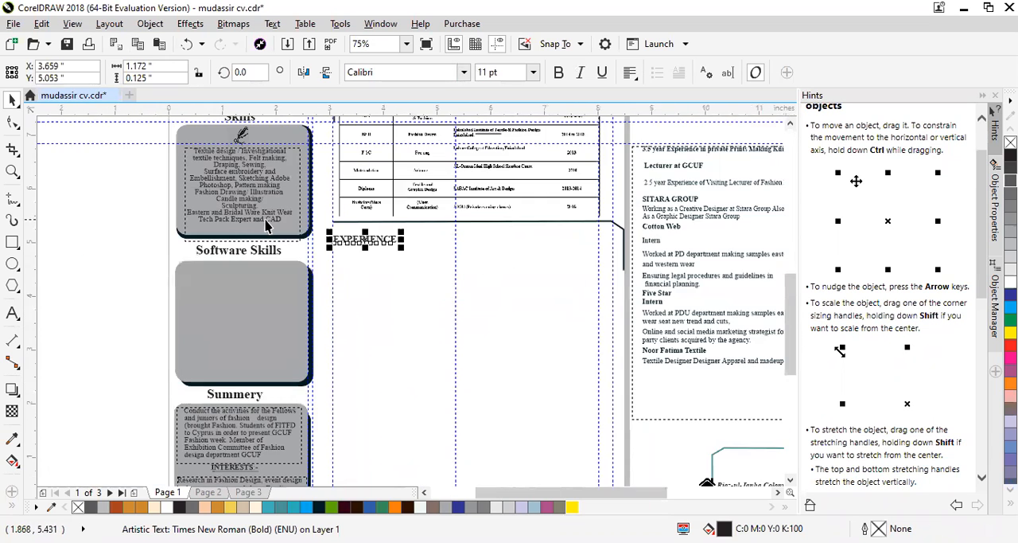
scroll(478, 234, "down", 2)
scroll(682, 233, "up", 4)
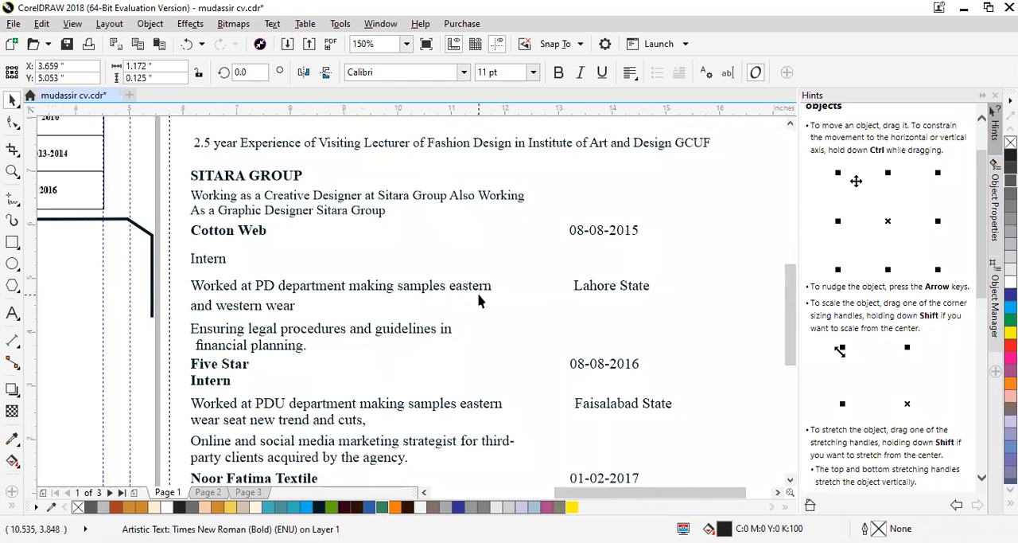
scroll(478, 301, "down", 1)
left_click(208, 492)
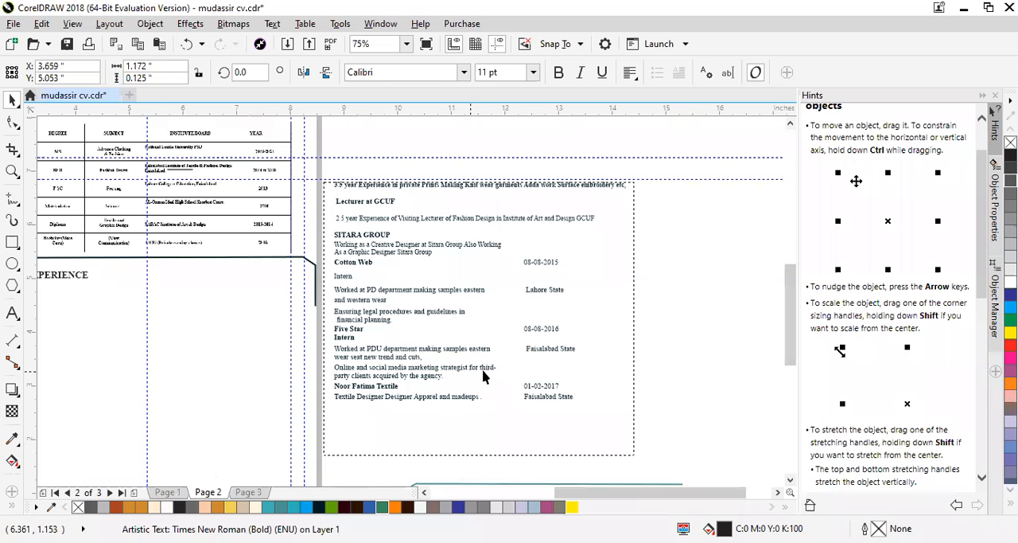
scroll(155, 215, "up", 1)
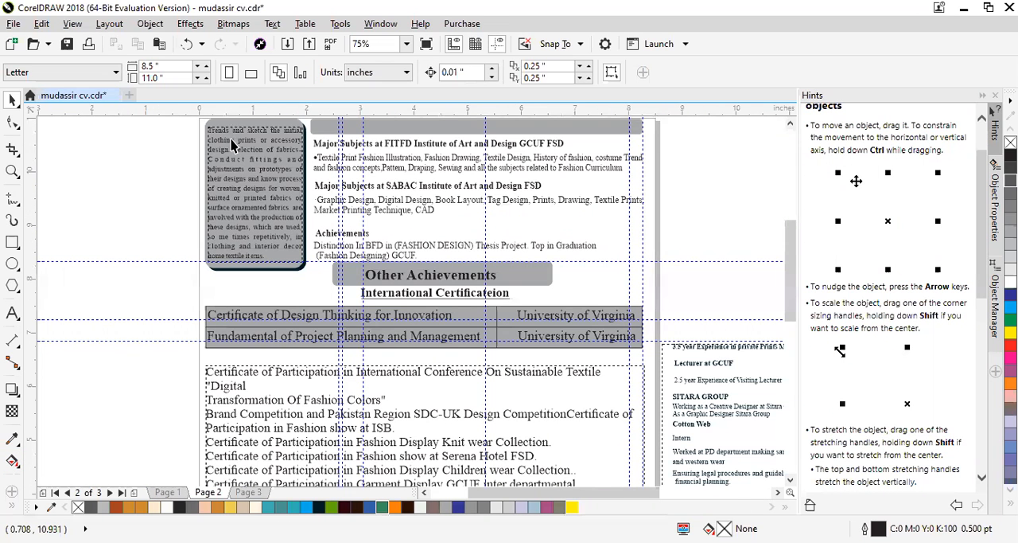
scroll(421, 199, "up", 1)
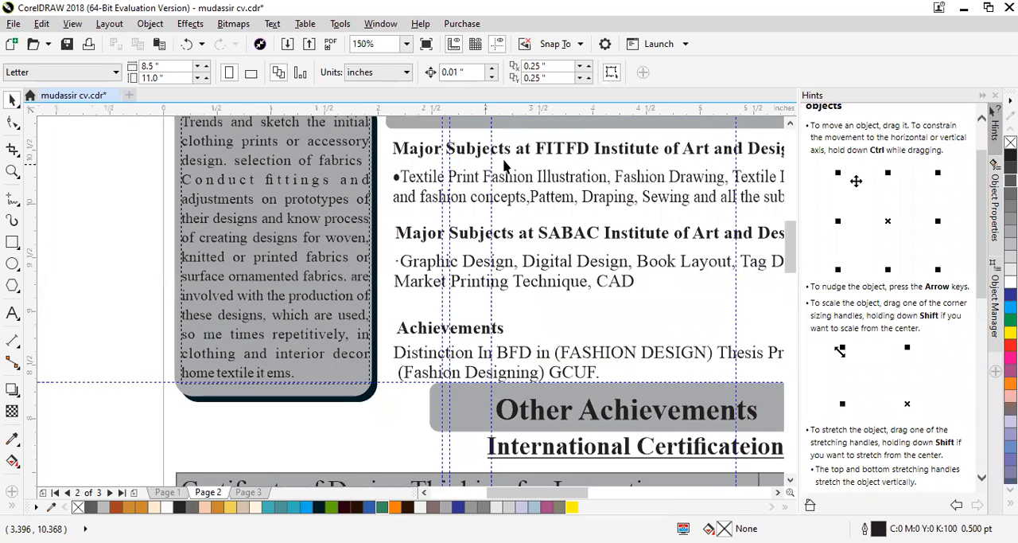
left_click_drag(559, 501, 587, 502)
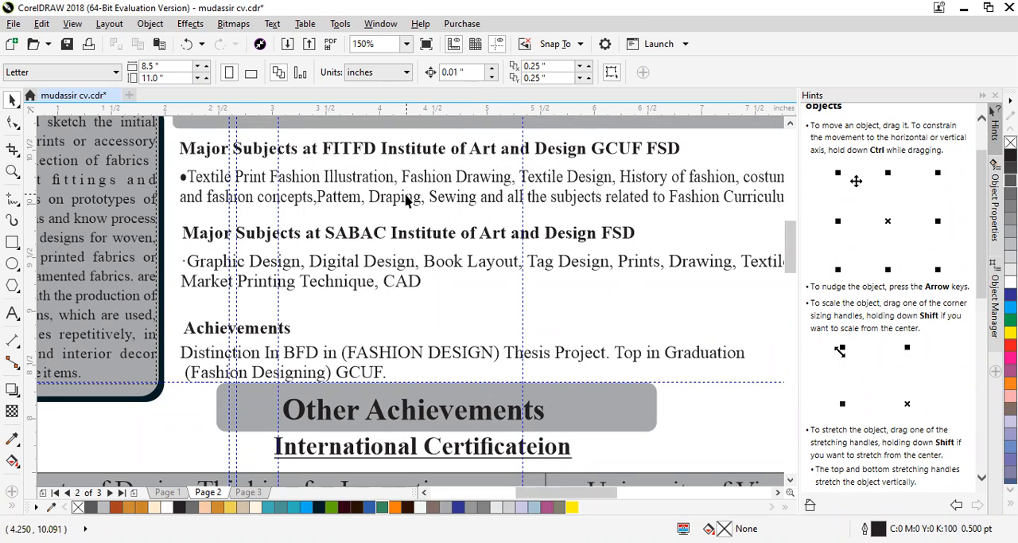
scroll(306, 288, "down", 3)
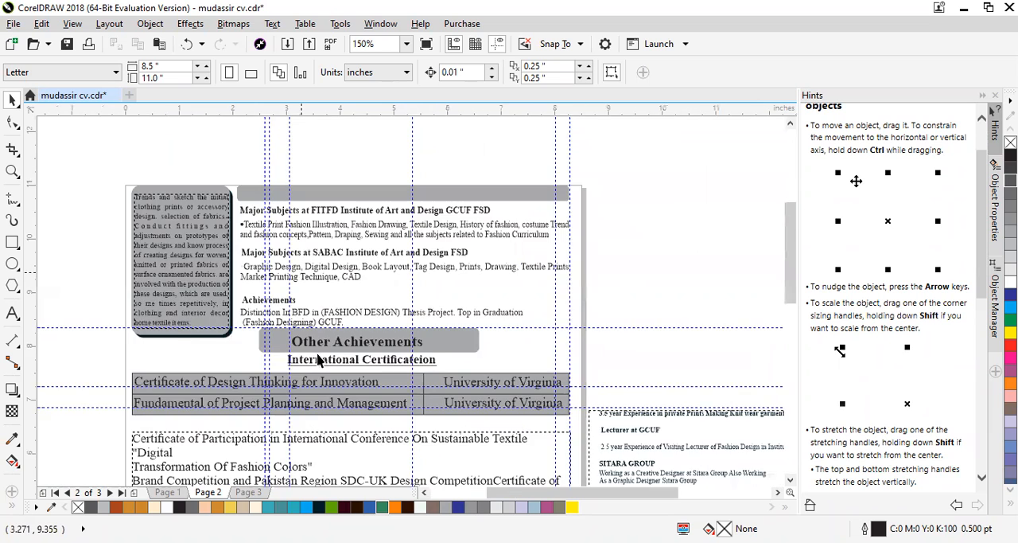
- Examine page 2's Other Achievements heading, the University of Virginia certificate table and the grey box of design-work text
scroll(316, 360, "up", 2)
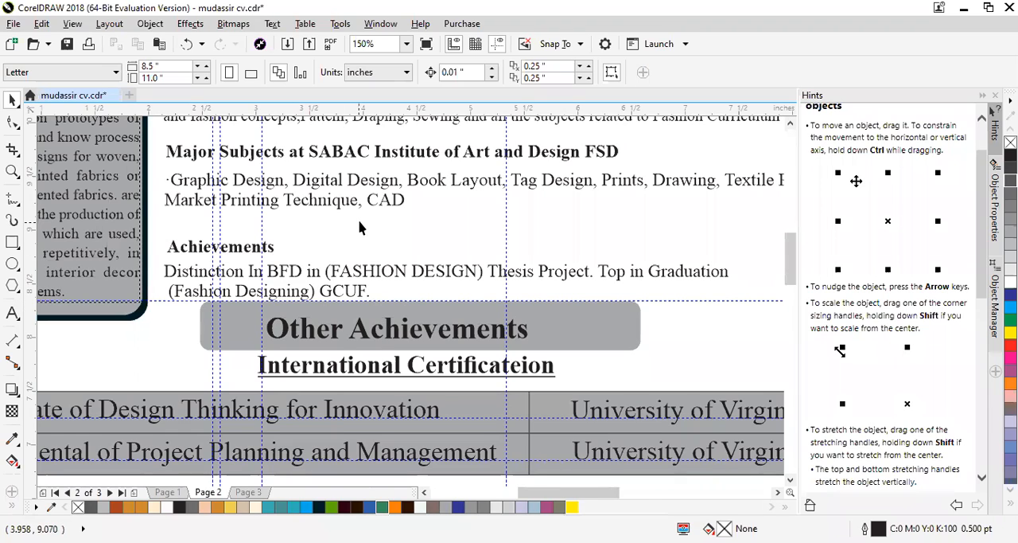
scroll(364, 221, "down", 2)
scroll(359, 322, "up", 2)
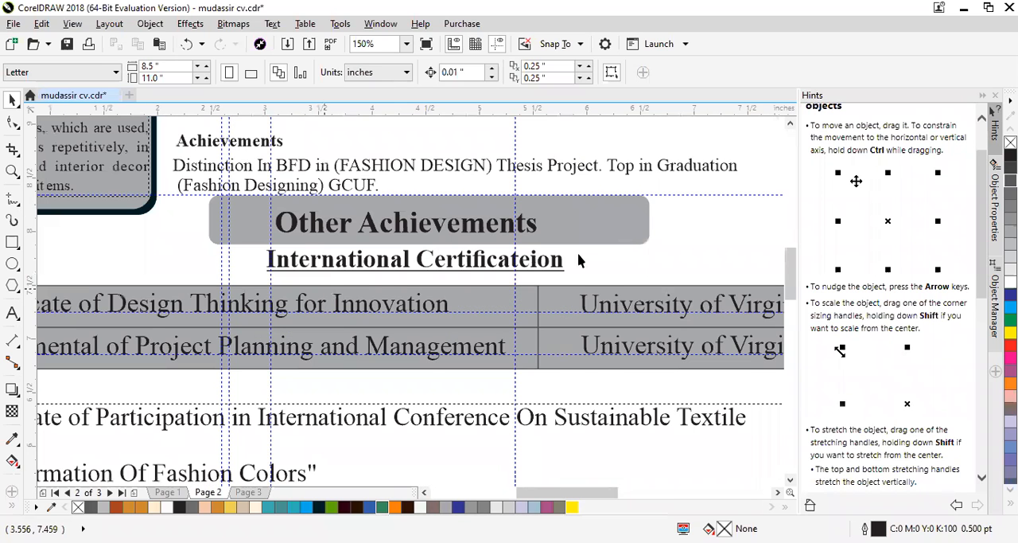
scroll(350, 341, "down", 2)
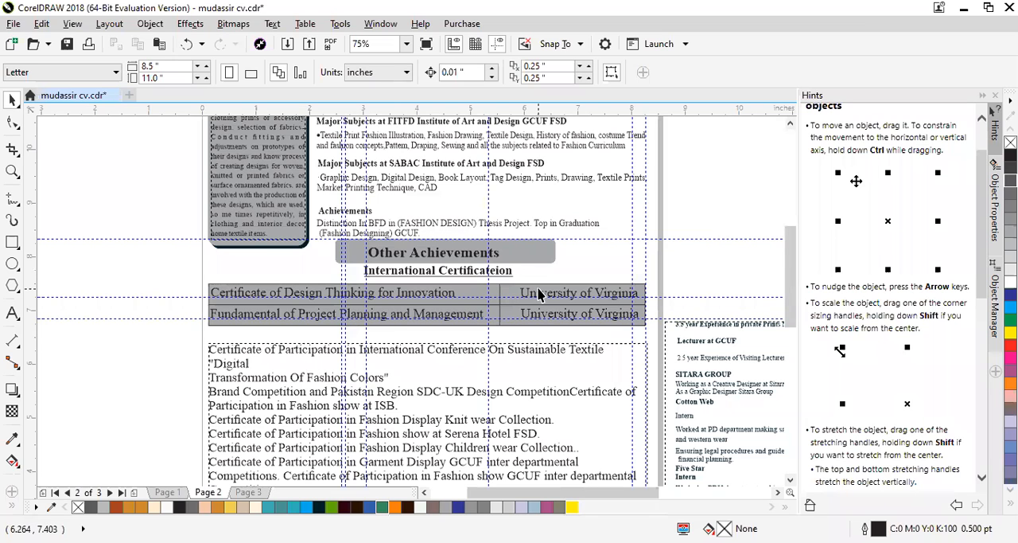
scroll(664, 250, "up", 1)
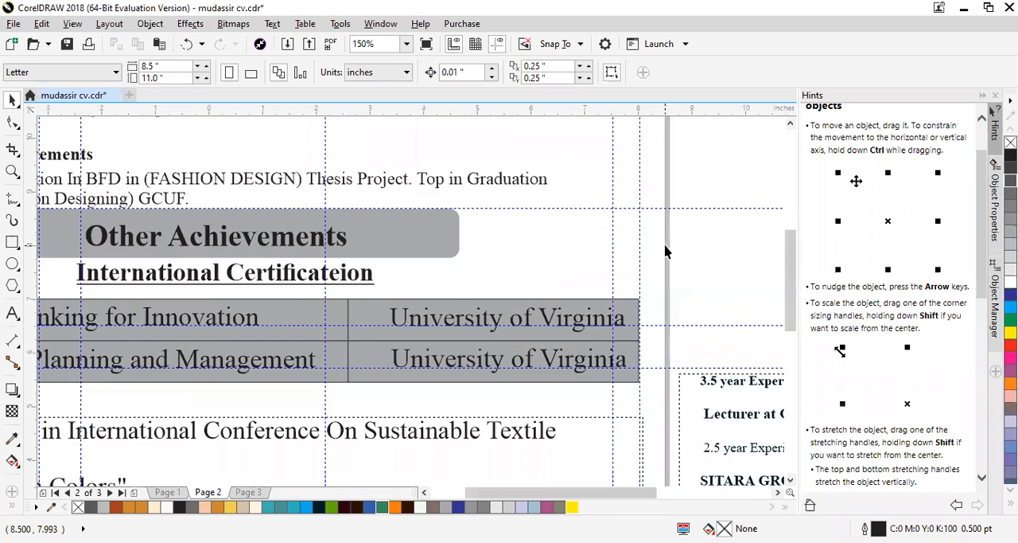
scroll(667, 252, "down", 1)
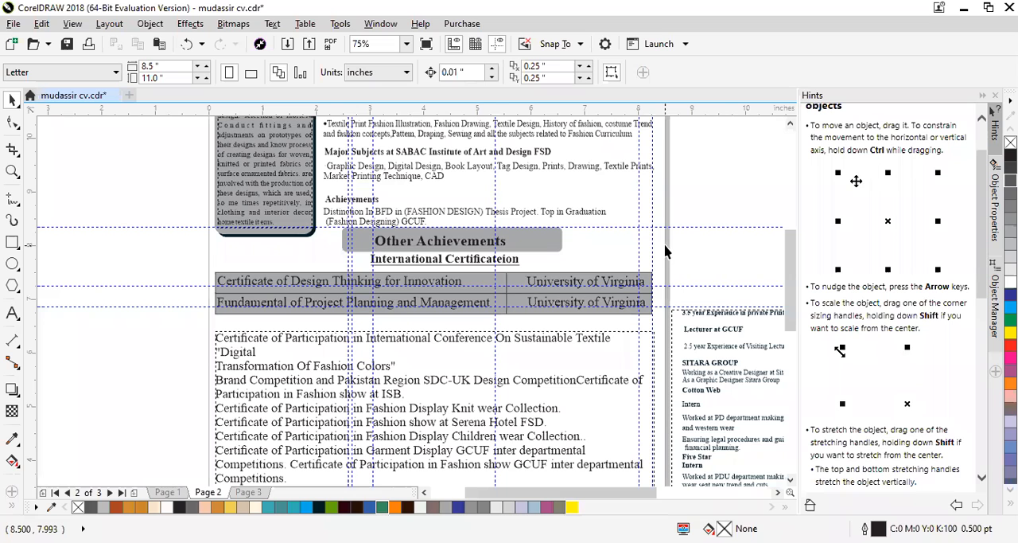
scroll(390, 226, "down", 2)
scroll(392, 227, "up", 1)
scroll(421, 263, "down", 1)
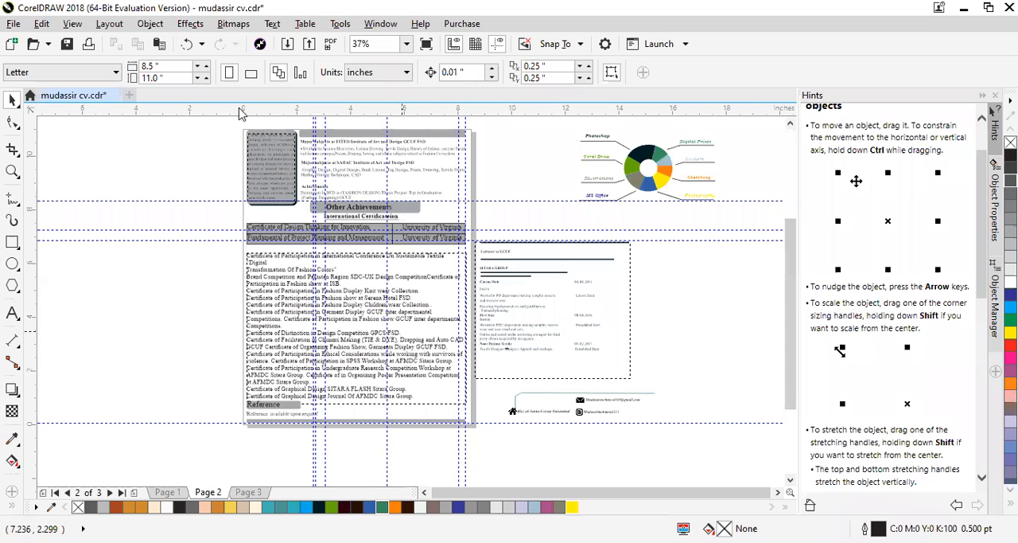
scroll(216, 178, "up", 4)
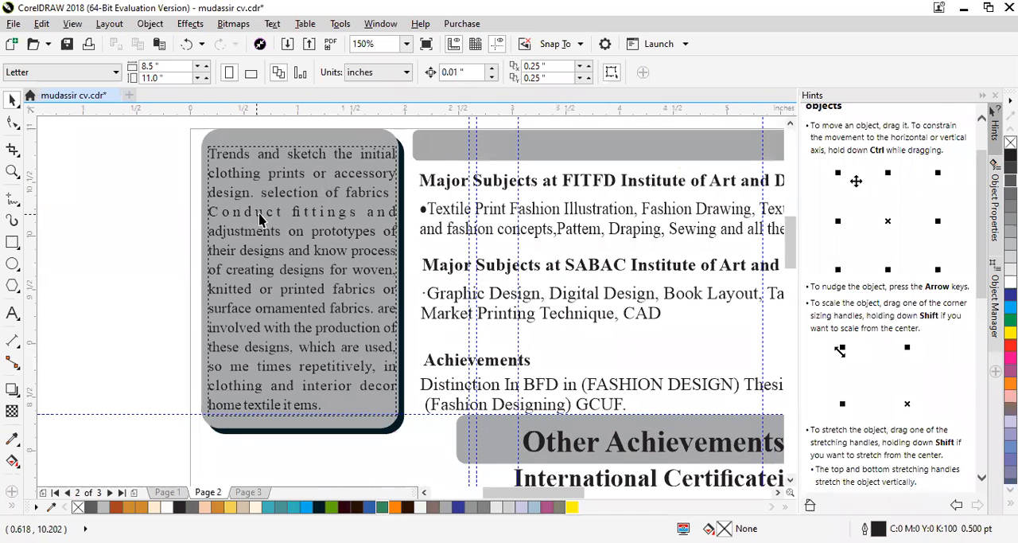
scroll(269, 219, "down", 2)
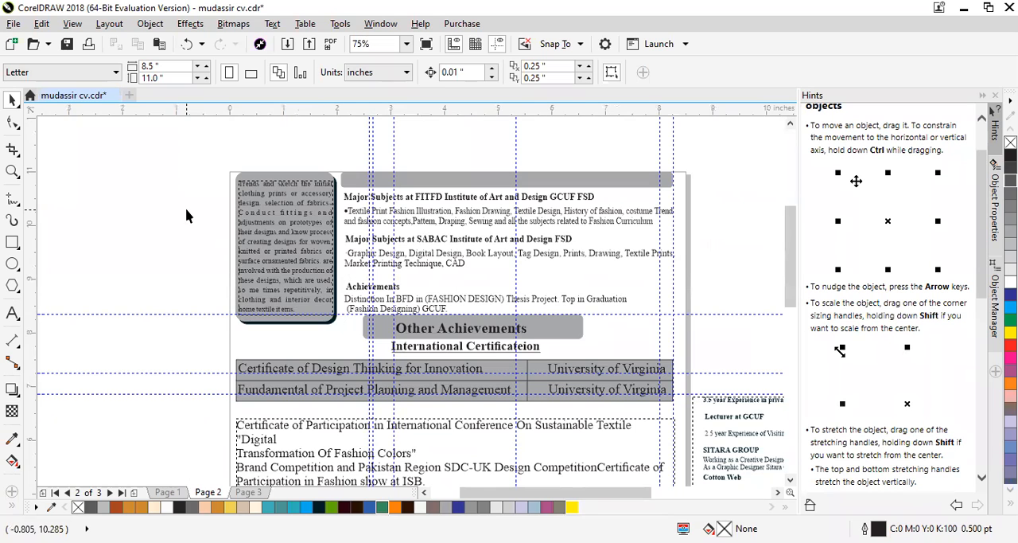
scroll(186, 215, "down", 1)
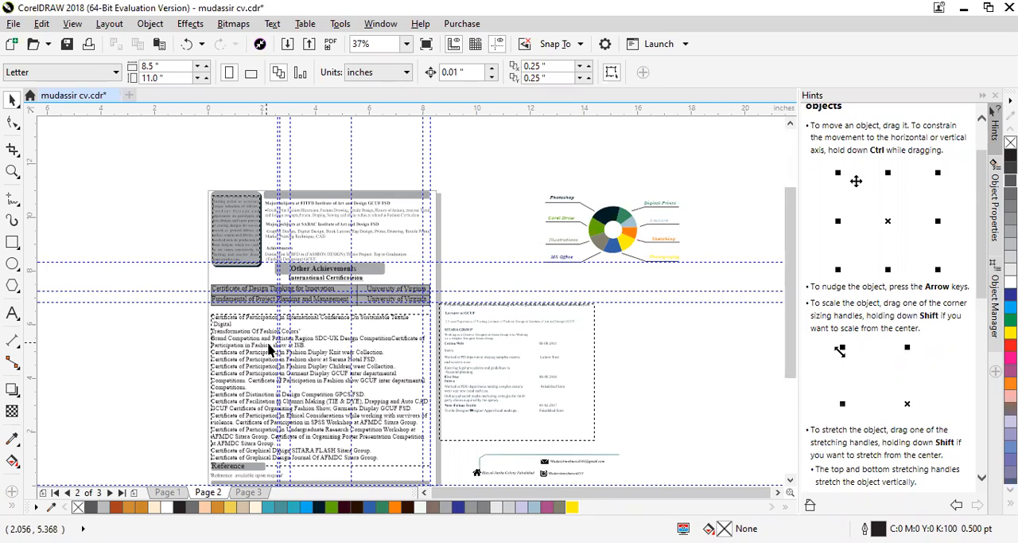
- Read through the participation certificates list on page 2 down to the Reference section
scroll(200, 363, "up", 2)
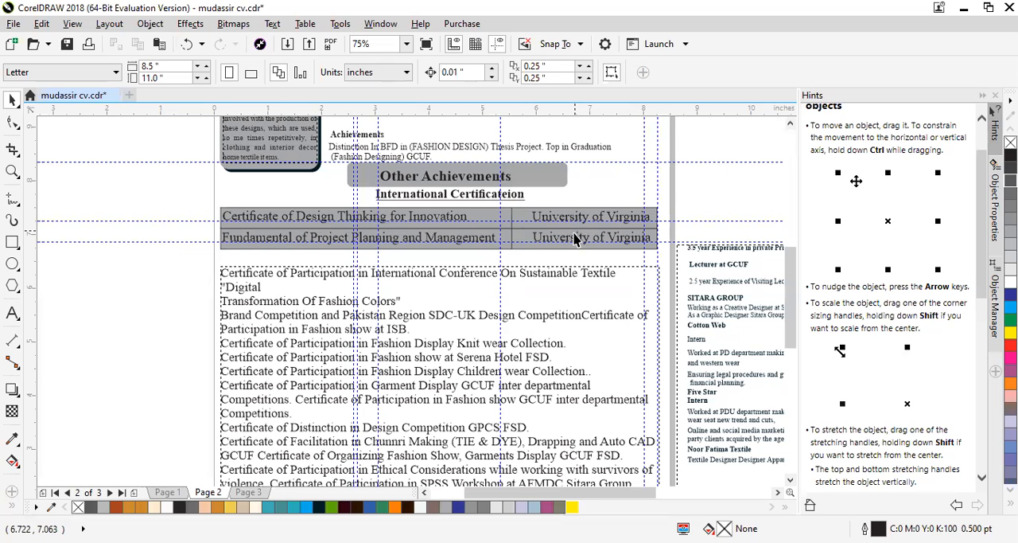
scroll(509, 153, "down", 2)
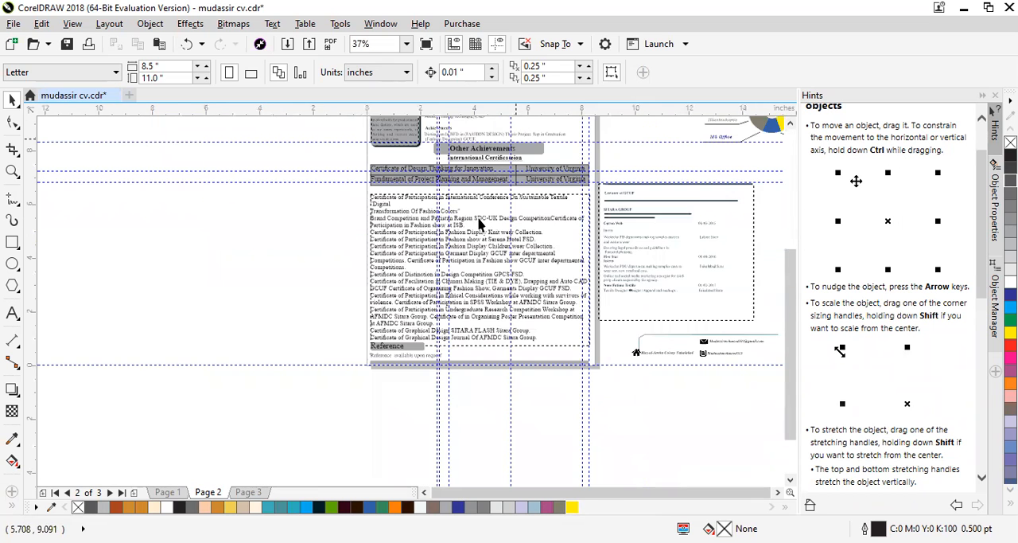
scroll(430, 208, "up", 2)
scroll(421, 193, "up", 4)
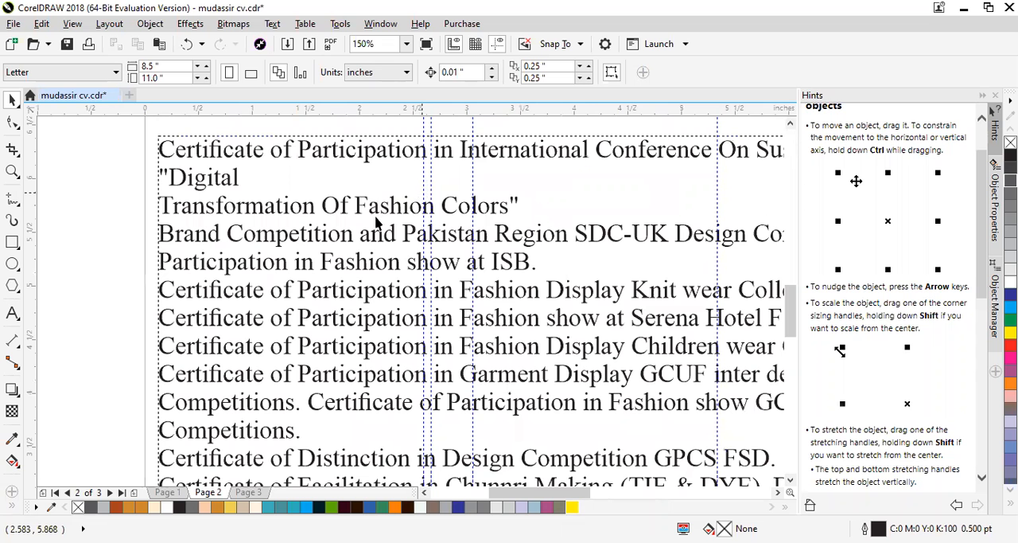
scroll(278, 255, "down", 2)
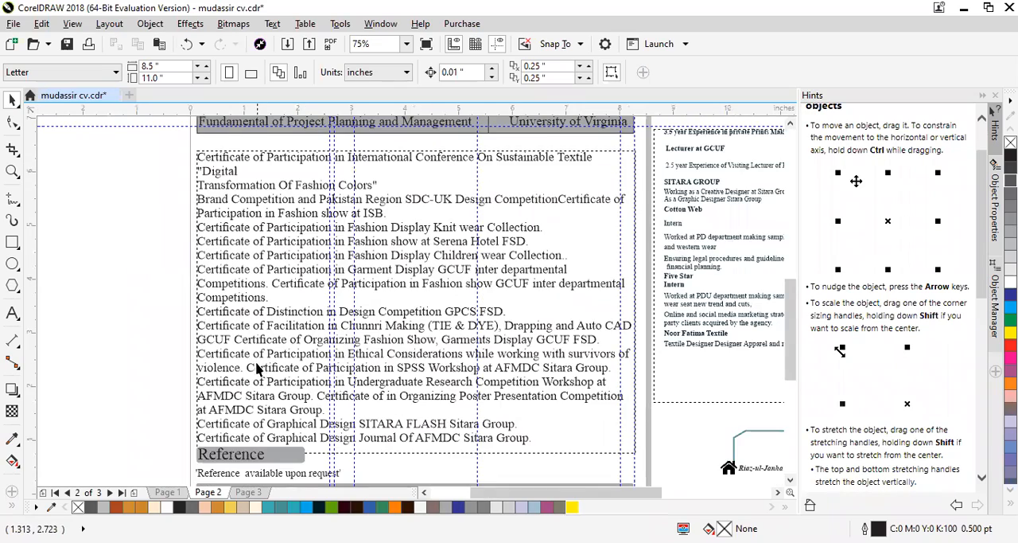
scroll(256, 374, "up", 2)
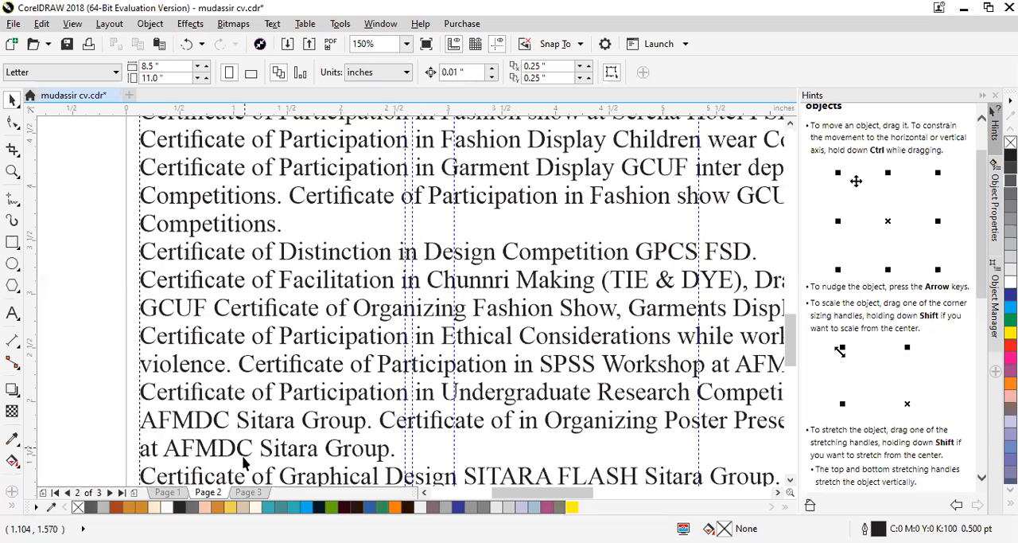
scroll(222, 458, "down", 2)
scroll(217, 468, "up", 2)
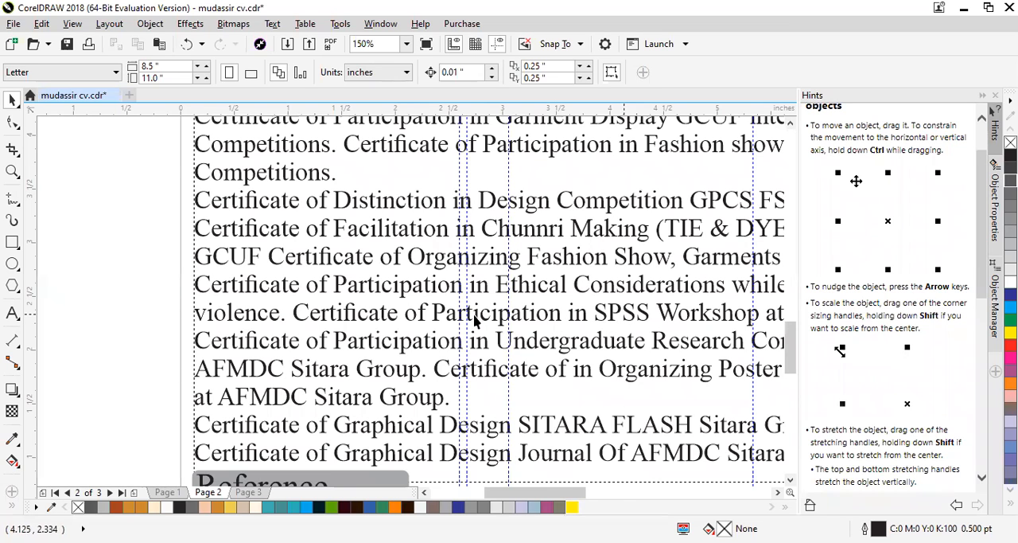
scroll(498, 318, "down", 2)
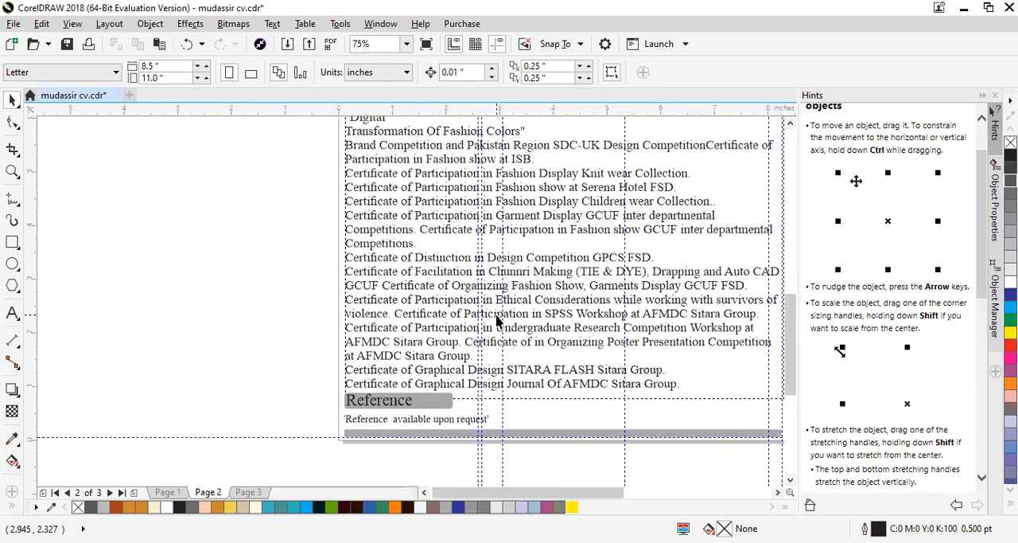
scroll(497, 319, "down", 1)
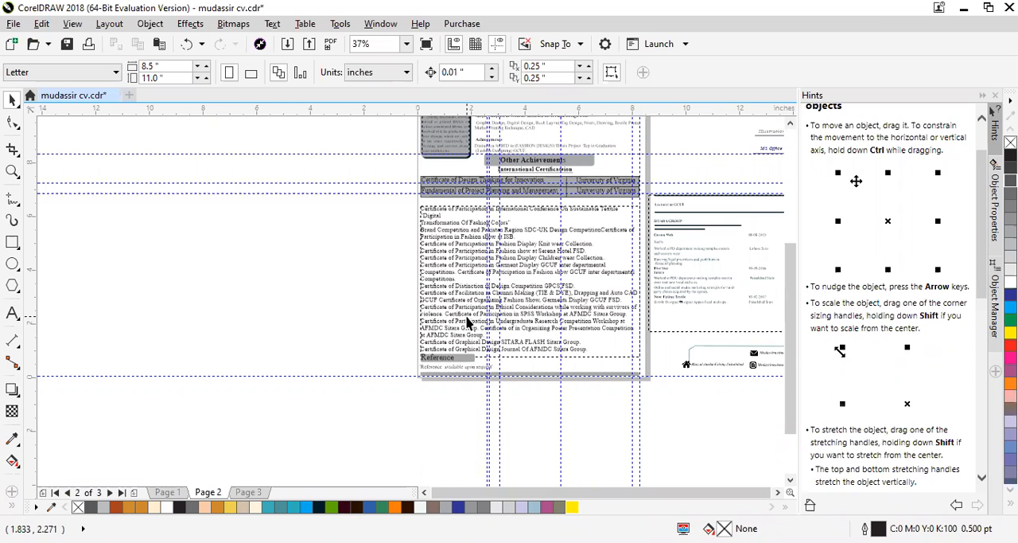
scroll(436, 302, "up", 2)
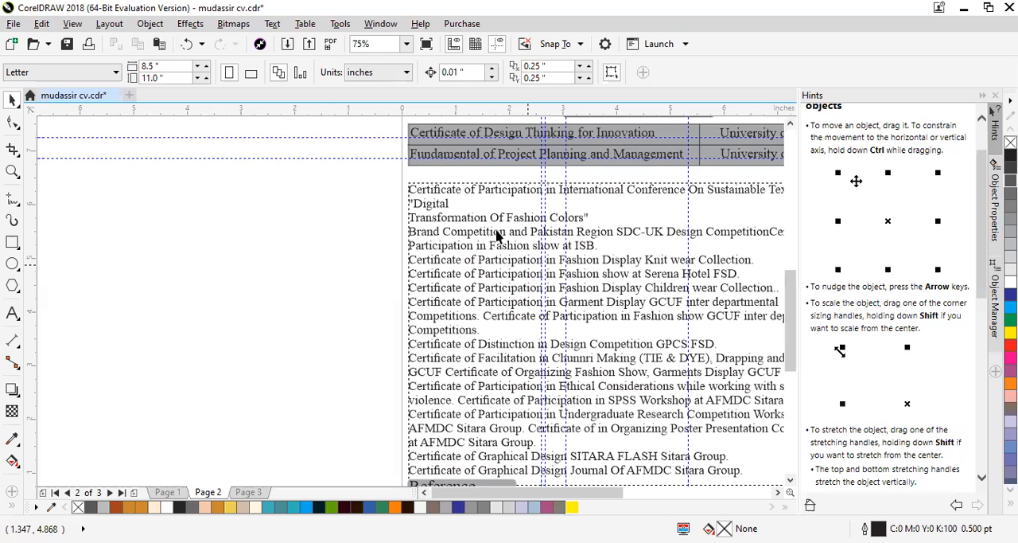
scroll(562, 317, "down", 2)
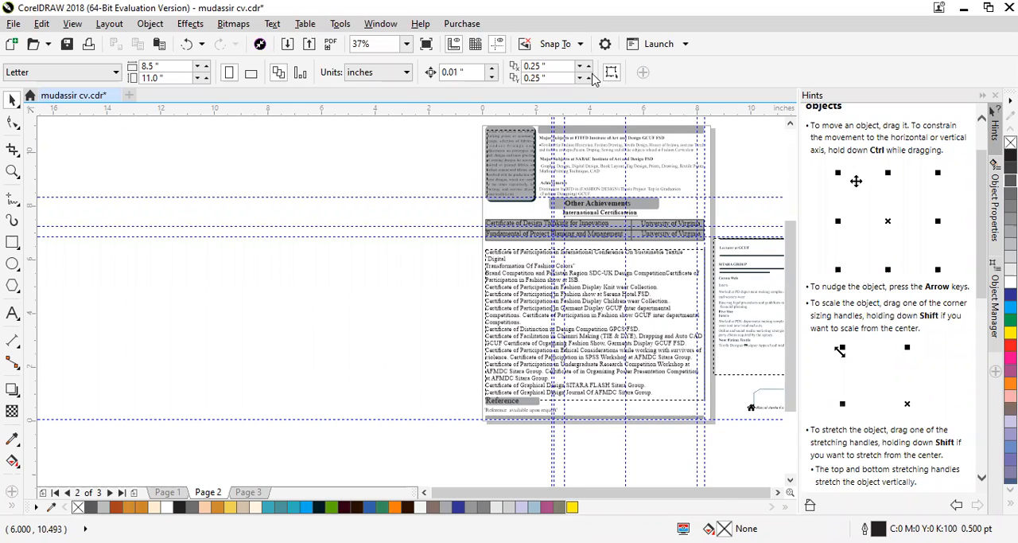
- Switch to Chrome and examine the sample resume PDF's experience, education, skills, awards, objective and personality sections
key("alt+Tab")
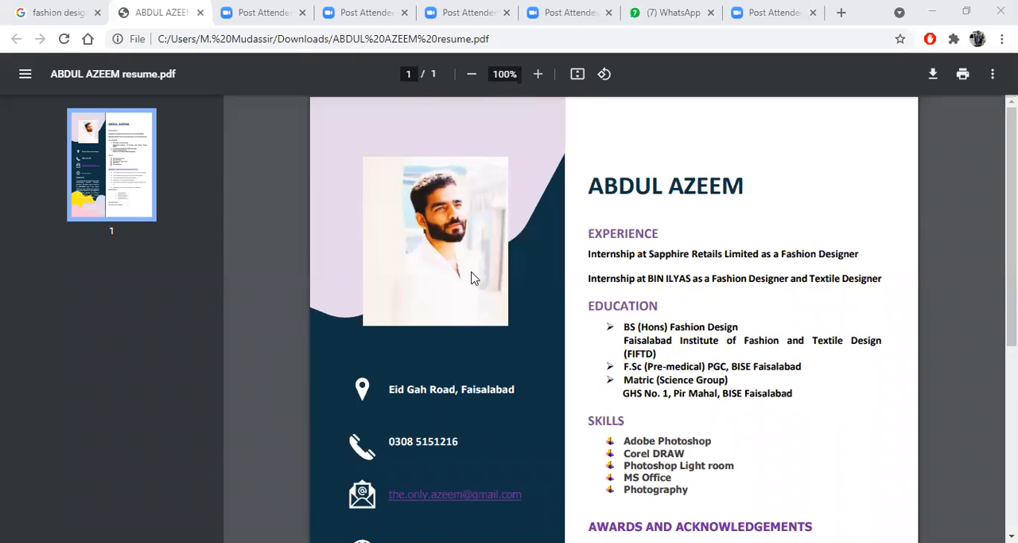
scroll(473, 262, "down", 1)
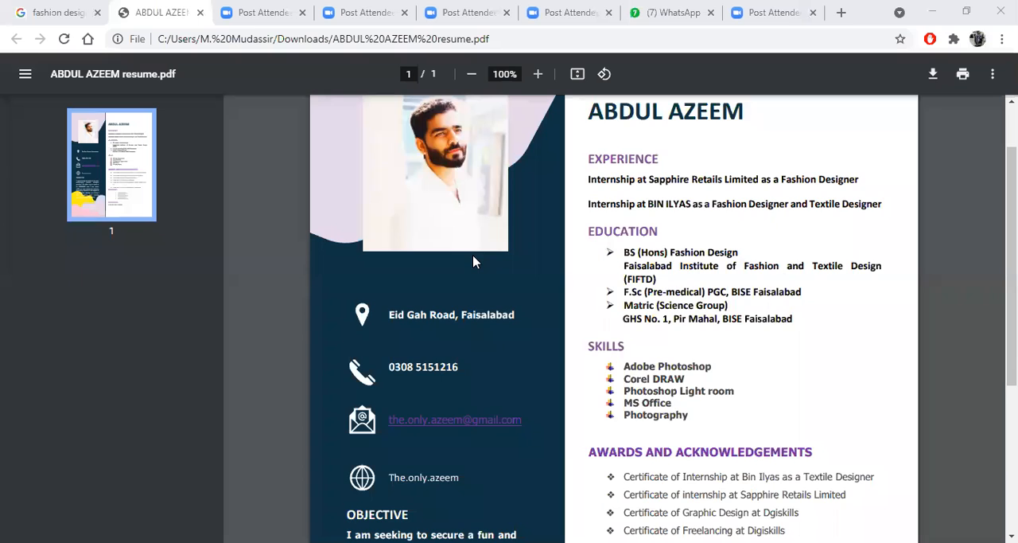
scroll(472, 262, "down", 3)
scroll(473, 262, "up", 4)
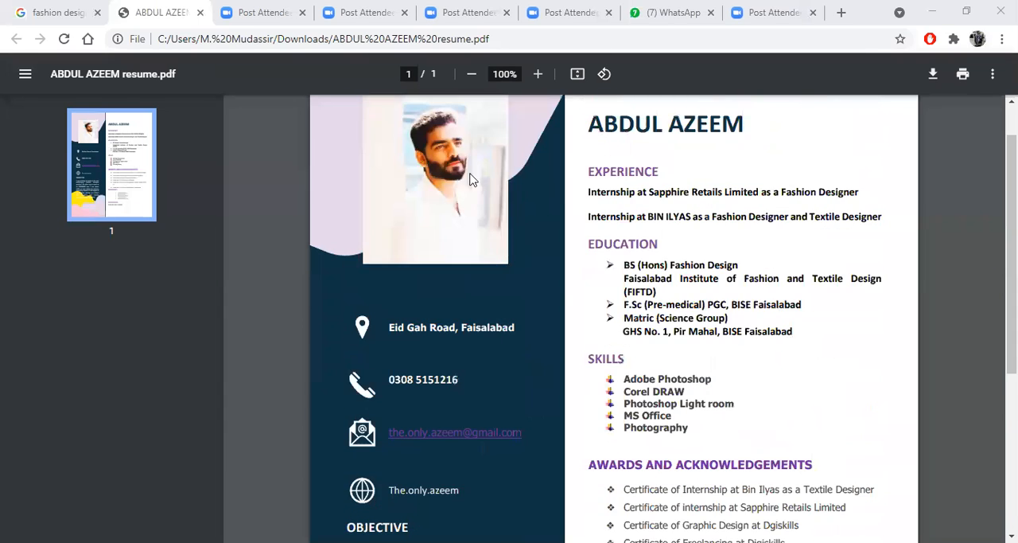
scroll(469, 180, "up", 1)
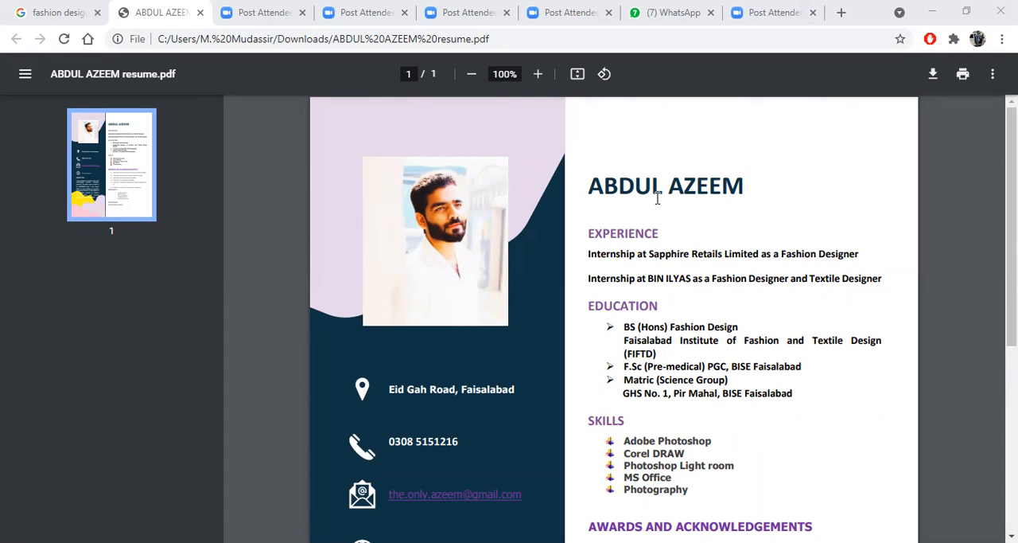
scroll(657, 197, "down", 1)
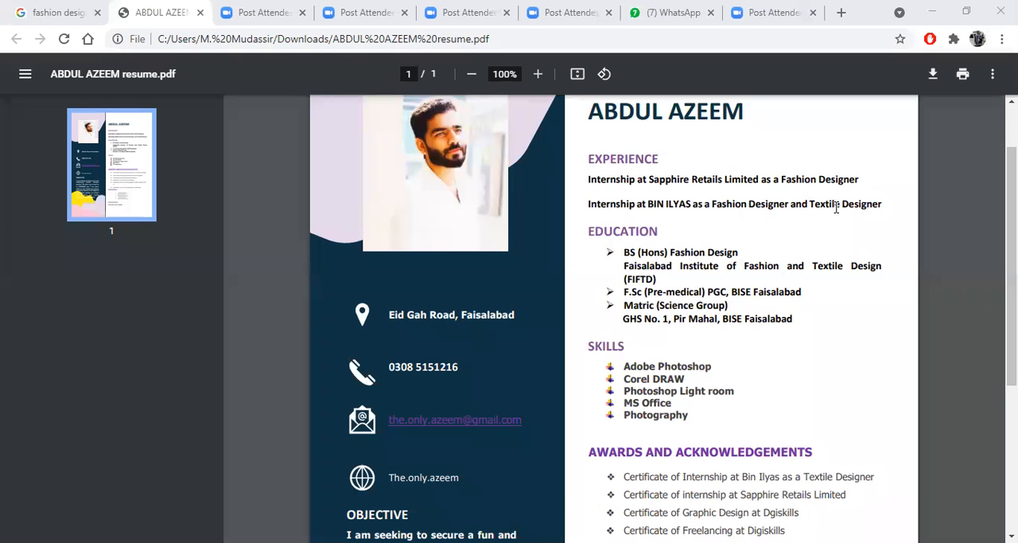
scroll(613, 216, "down", 1)
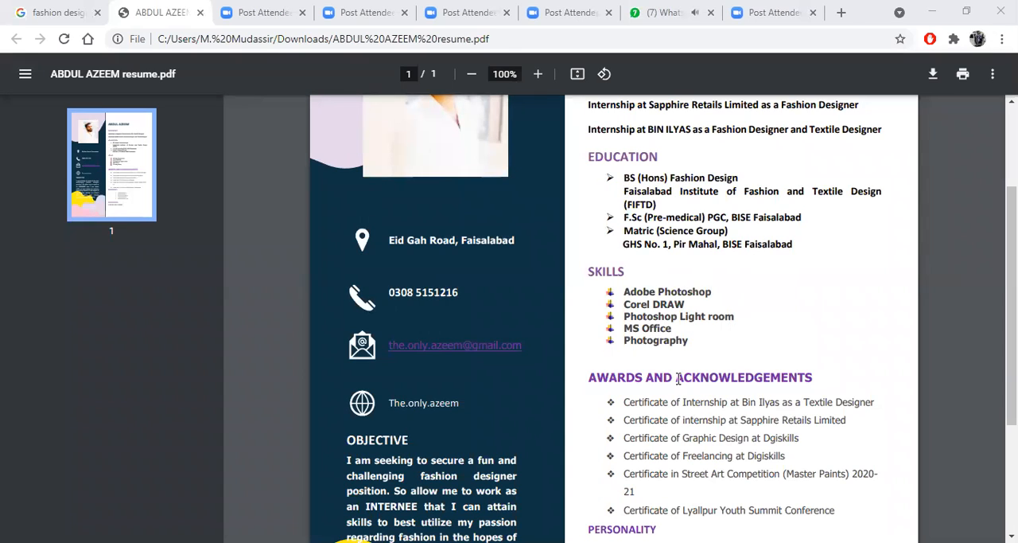
scroll(678, 379, "down", 1)
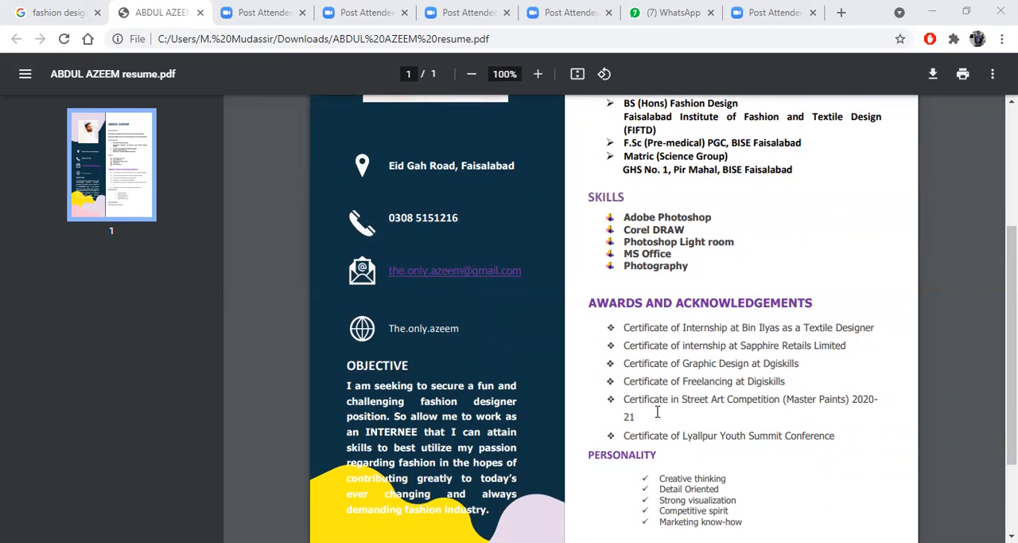
- Review the sample resume's full one-page layout, comparing the photo, contact and objective column with the experience, education, skills, awards, personality and references sections
scroll(665, 379, "down", 1)
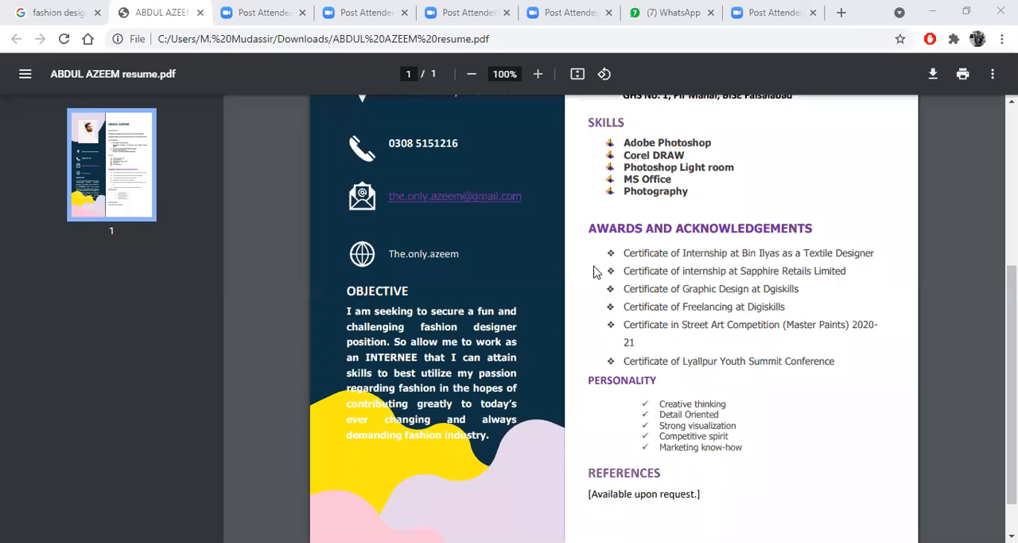
scroll(591, 425, "down", 1)
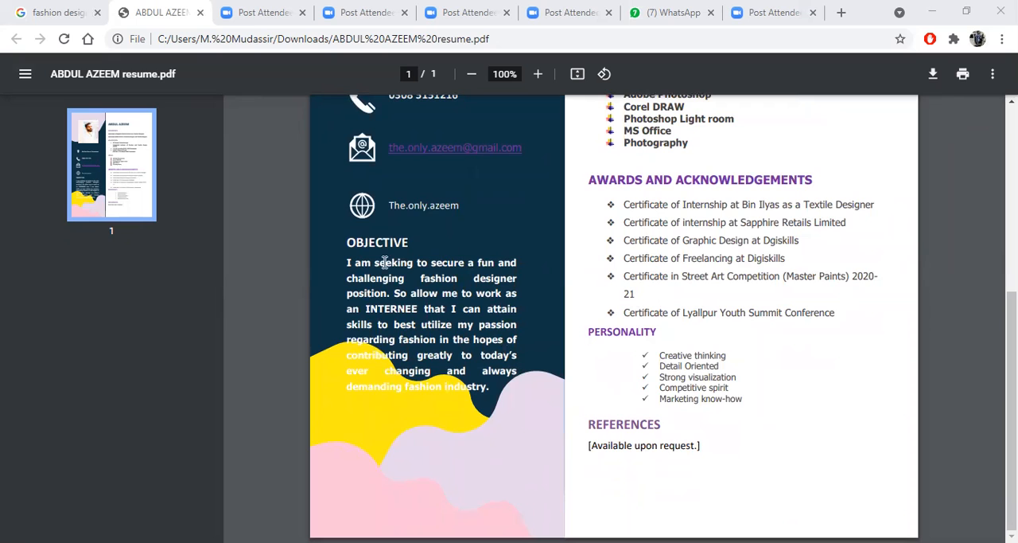
scroll(434, 344, "up", 2)
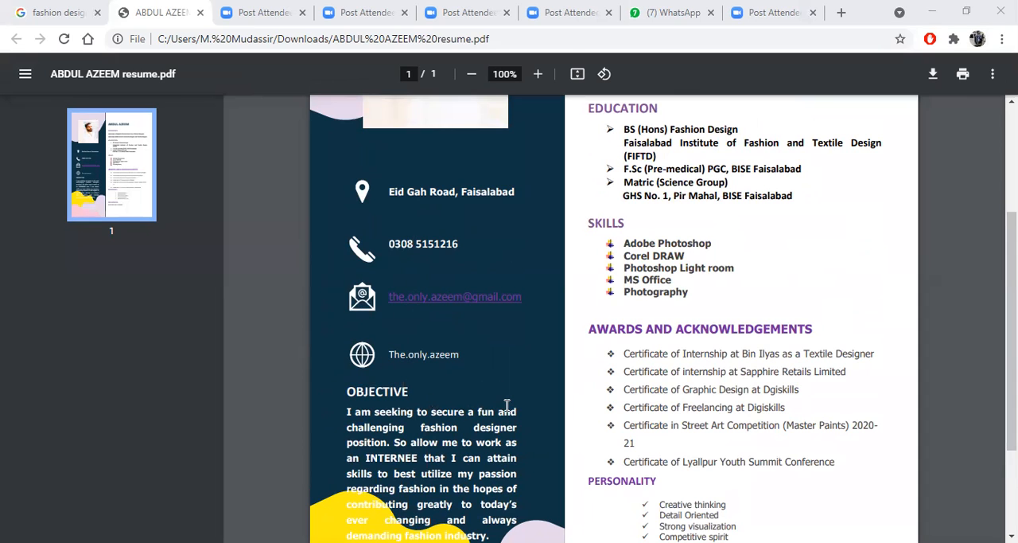
scroll(507, 405, "up", 3)
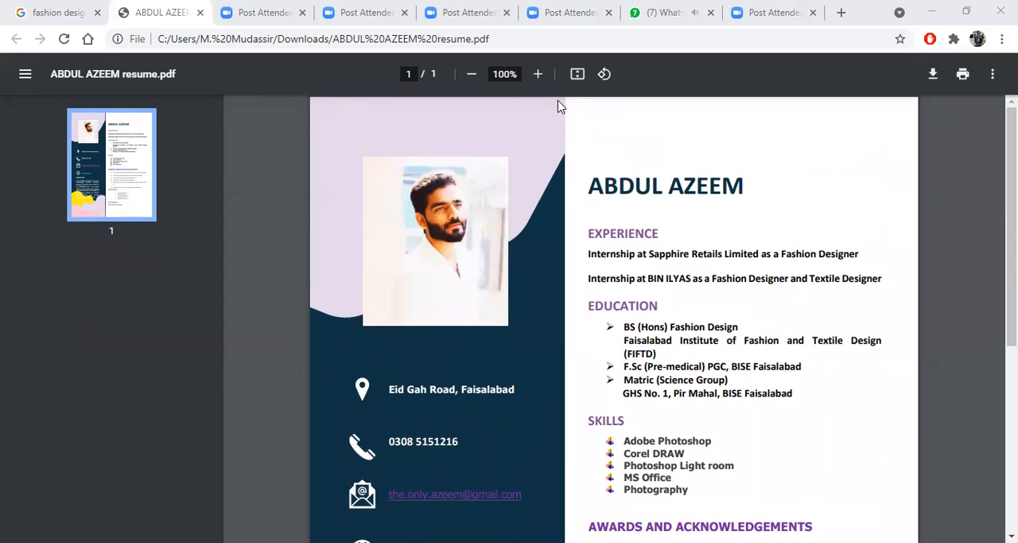
scroll(587, 359, "down", 5)
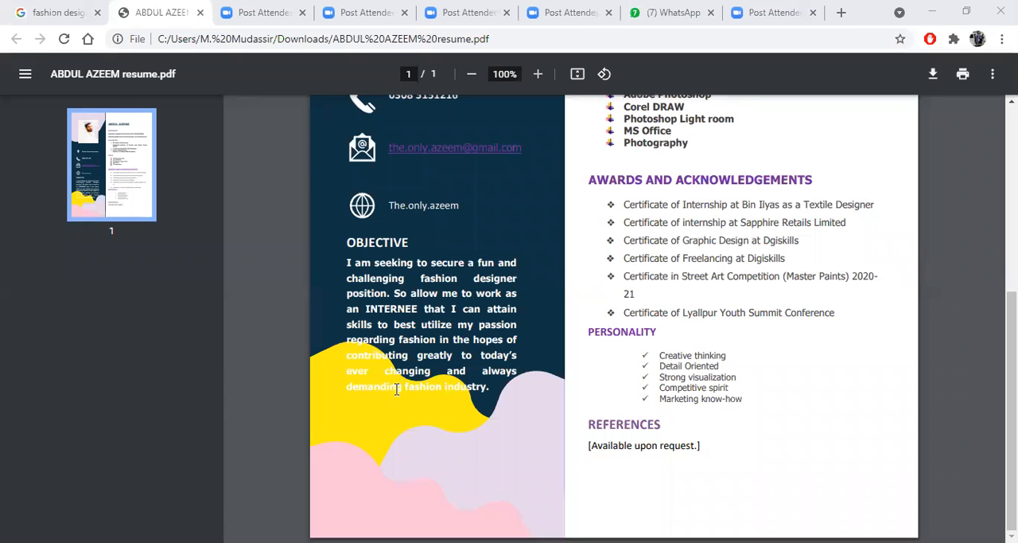
scroll(400, 384, "up", 5)
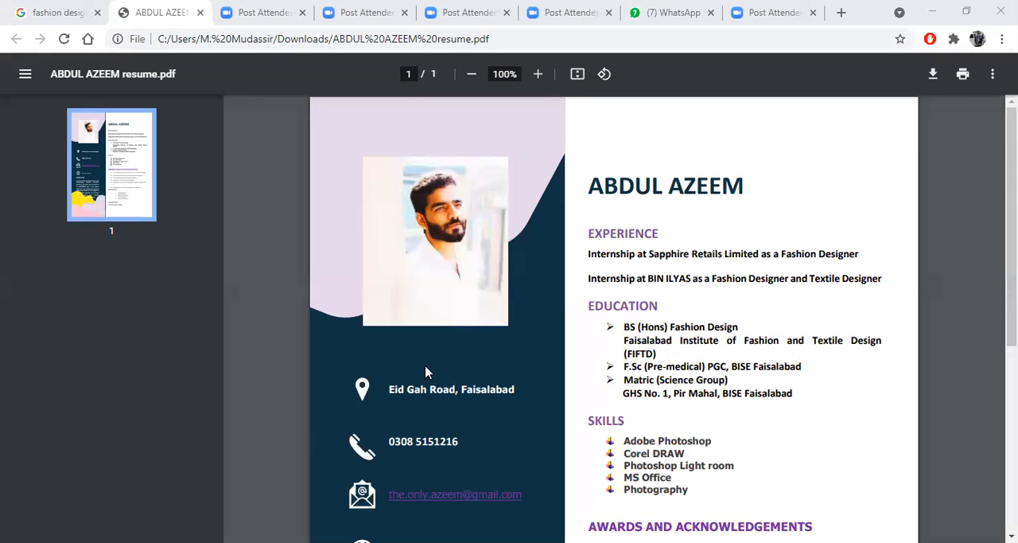
scroll(604, 354, "down", 3)
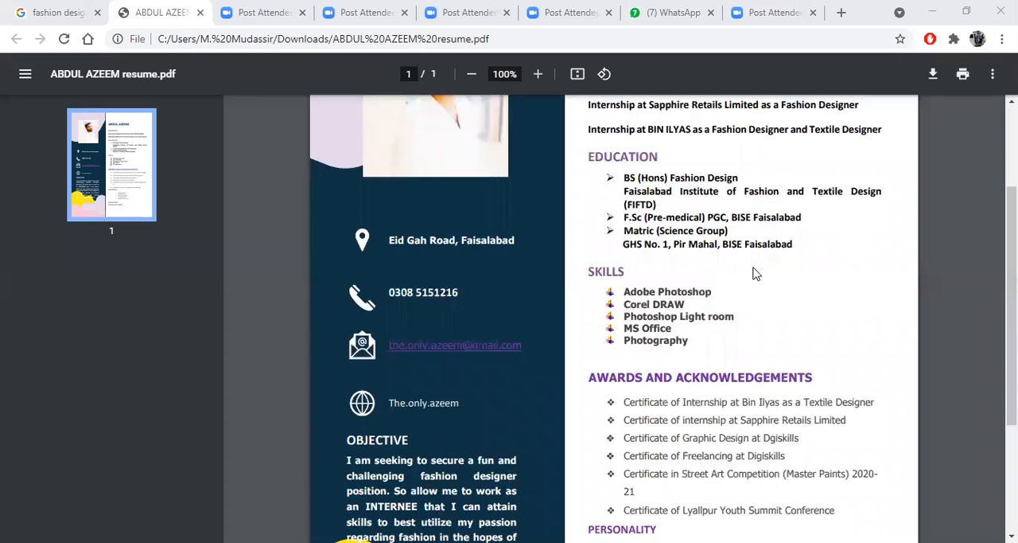
scroll(689, 364, "down", 3)
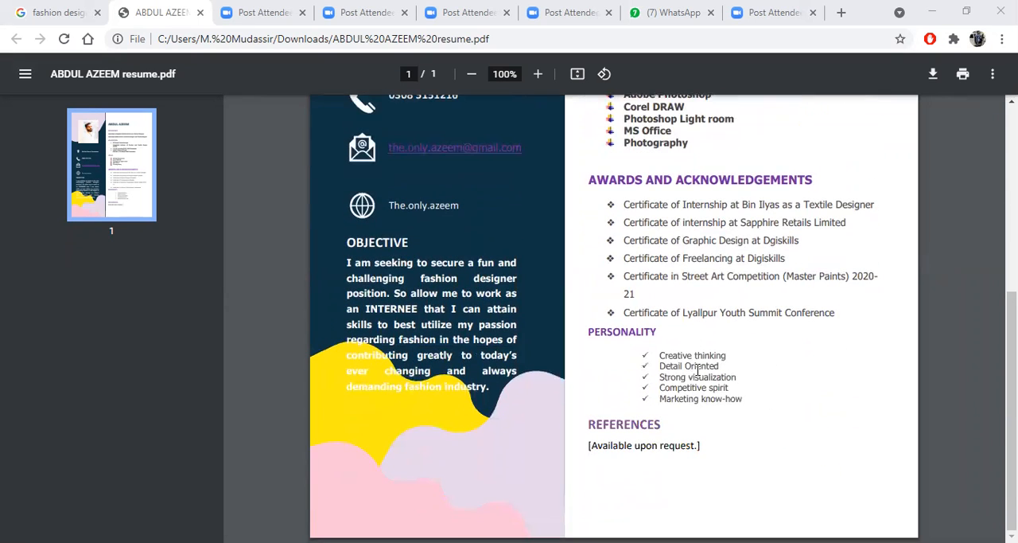
scroll(696, 303, "up", 6)
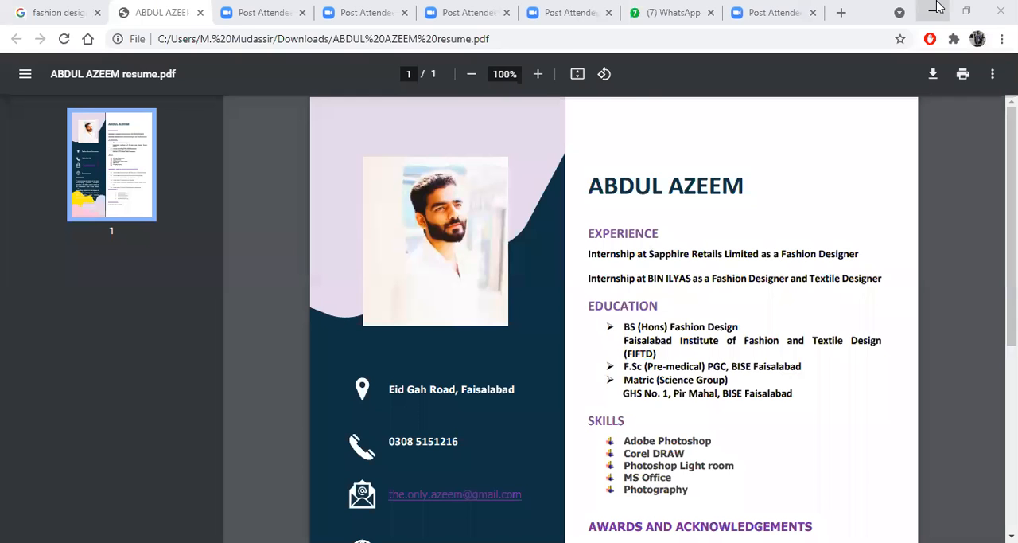
scroll(711, 422, "down", 5)
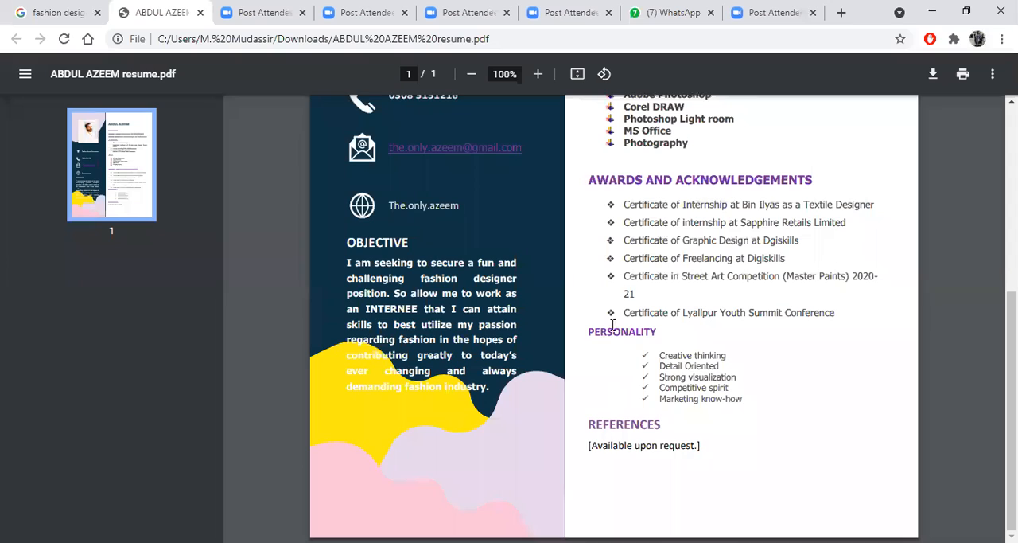
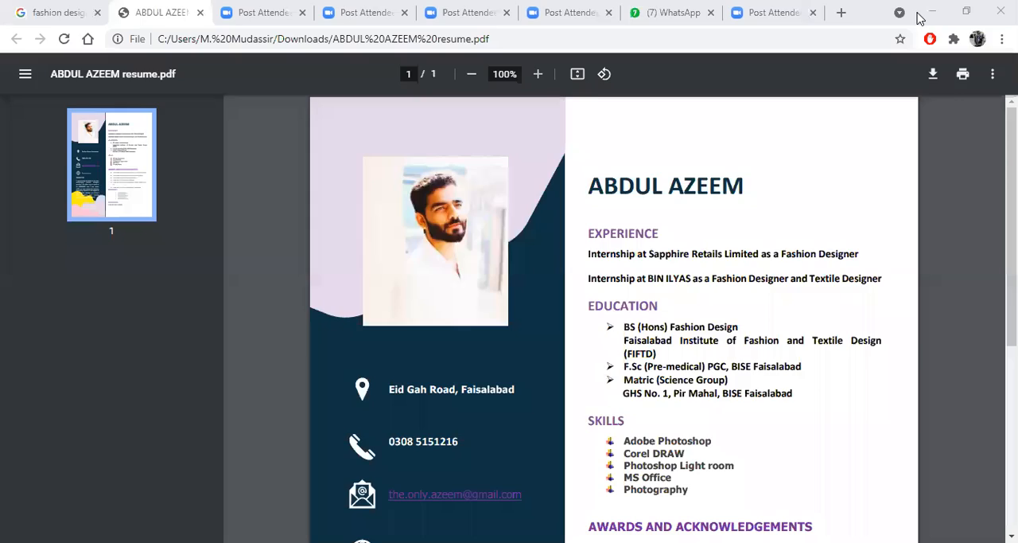
- Leave the sample resume for Photoshop's Untitled-1 CV and reposition the skills text block lower within the Skills section
left_click(933, 11)
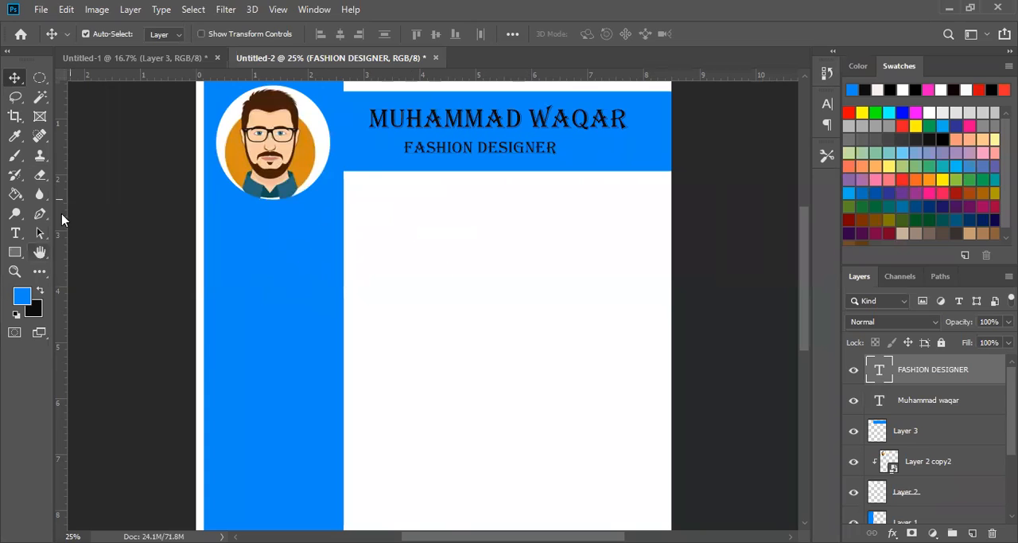
left_click(179, 61)
left_click(410, 186)
left_click(410, 185)
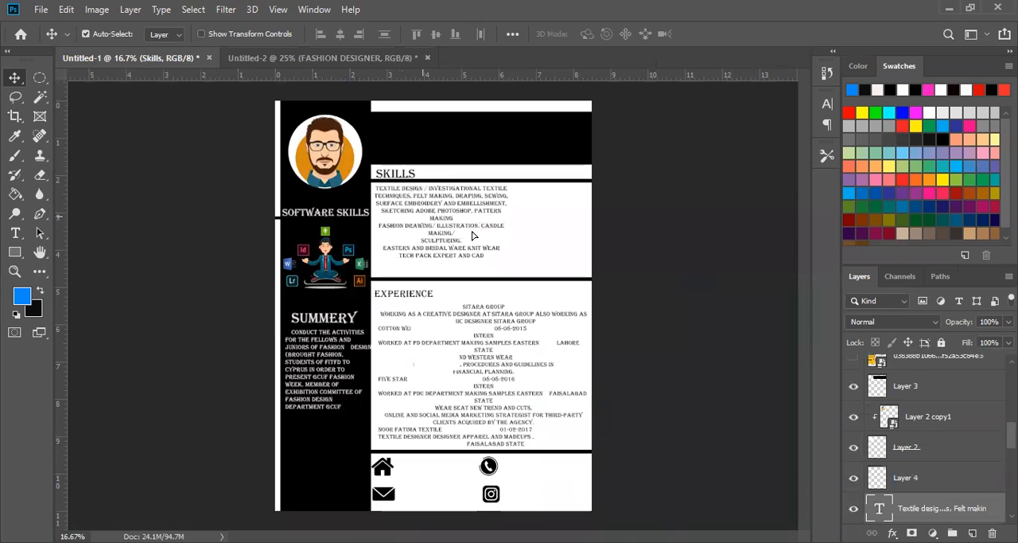
left_click_drag(427, 197, 475, 214)
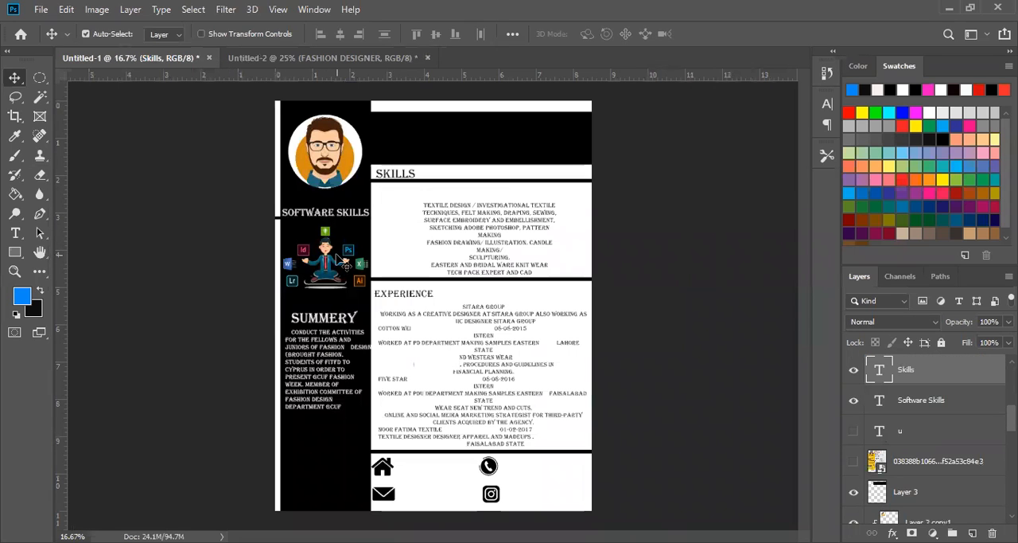
key("ctrl+plus")
key("ctrl+plus")
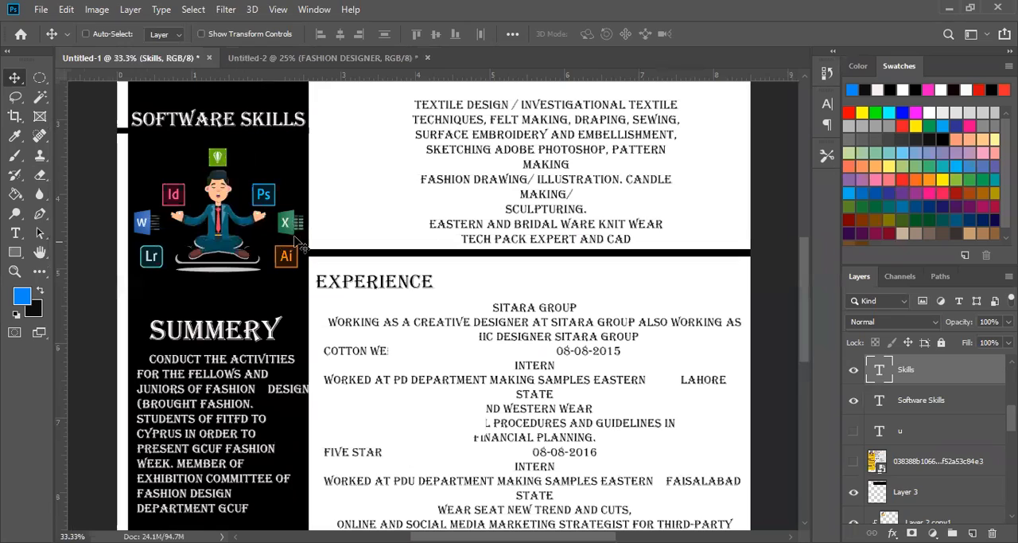
left_click(224, 208)
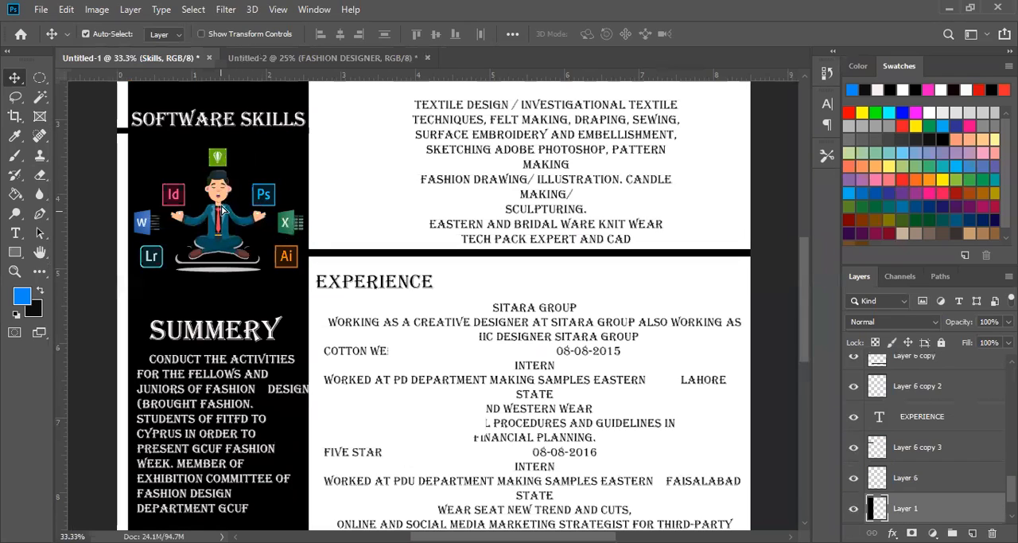
left_click_drag(222, 210, 213, 216)
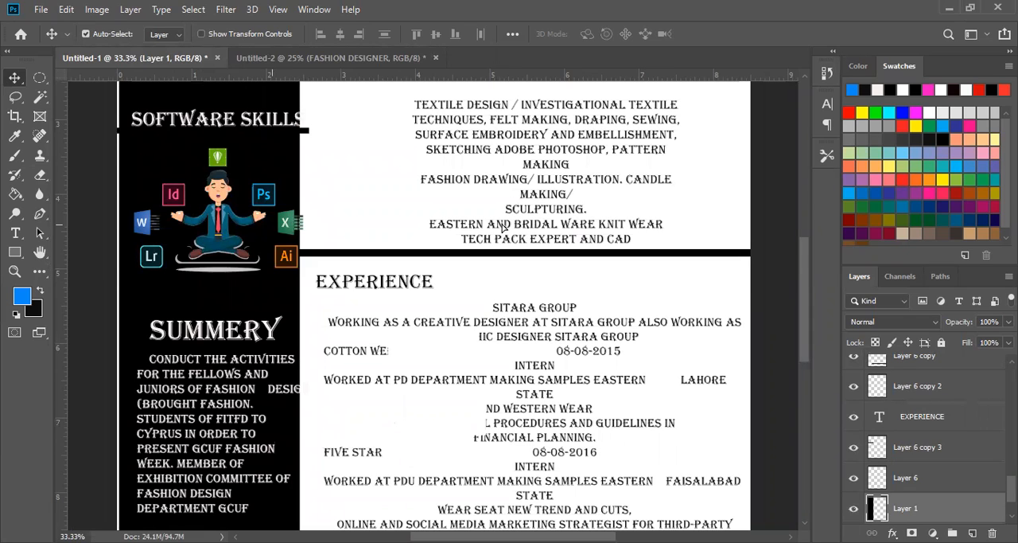
key("ctrl+z")
key("ctrl+z")
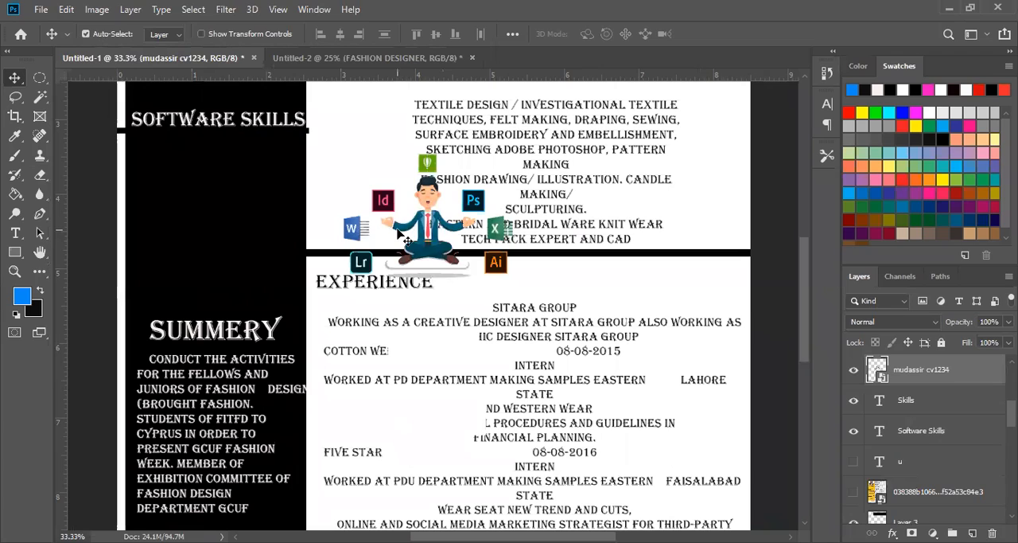
- Copy the software-logo illustration and the Software Skills heading from Untitled-1 into Untitled-2's blue sidebar, below the portrait
left_click(421, 57)
left_click_drag(289, 283, 290, 283)
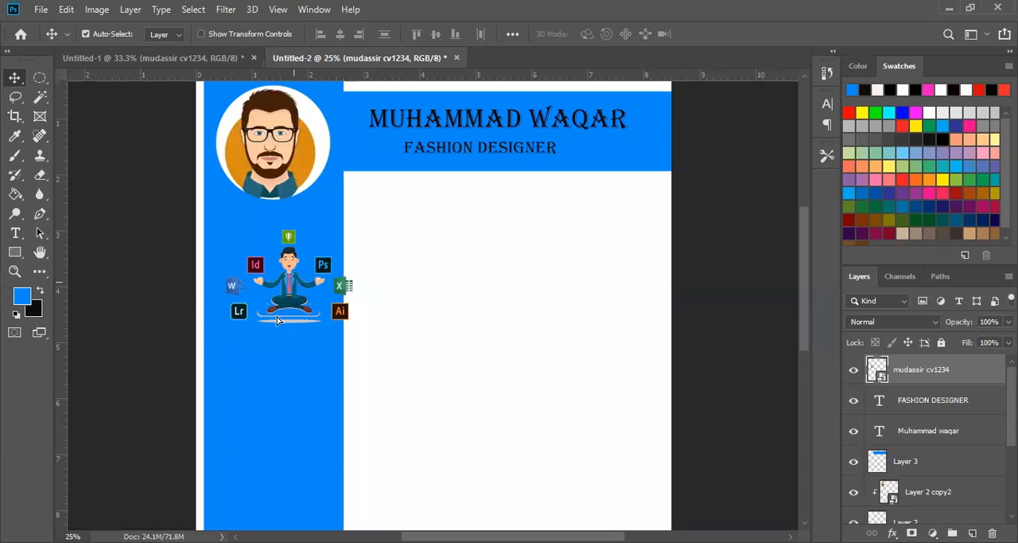
left_click(223, 58)
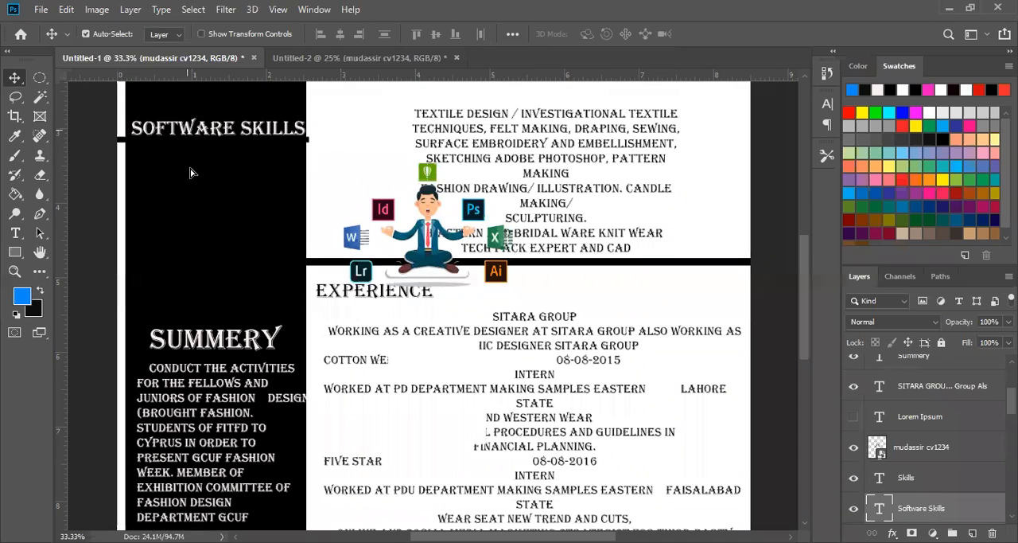
left_click_drag(254, 130, 264, 227)
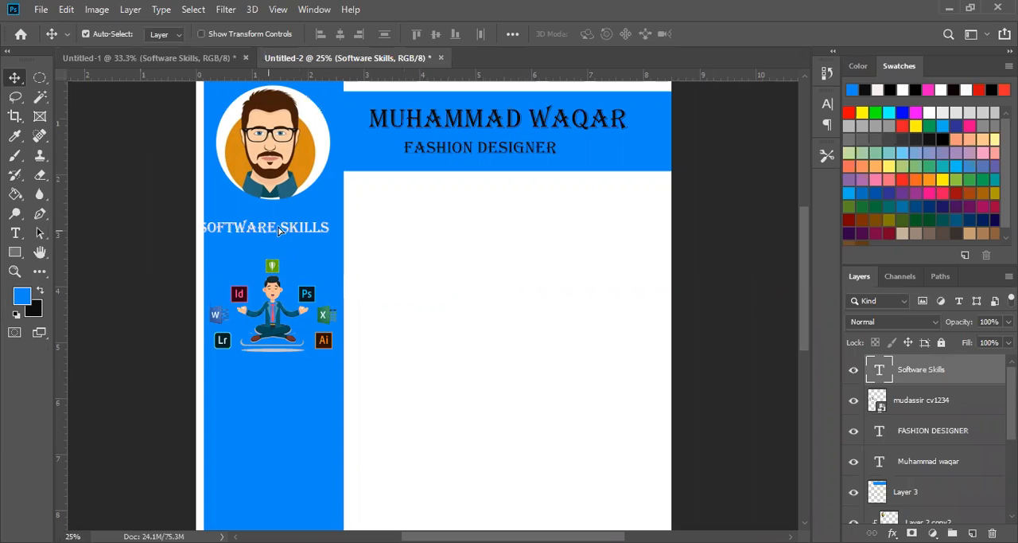
left_click_drag(270, 237, 279, 241)
- Fine-tune the software-logo illustration's position so it sits centred beneath the Software Skills heading in the blue sidebar
left_click_drag(271, 295, 277, 282)
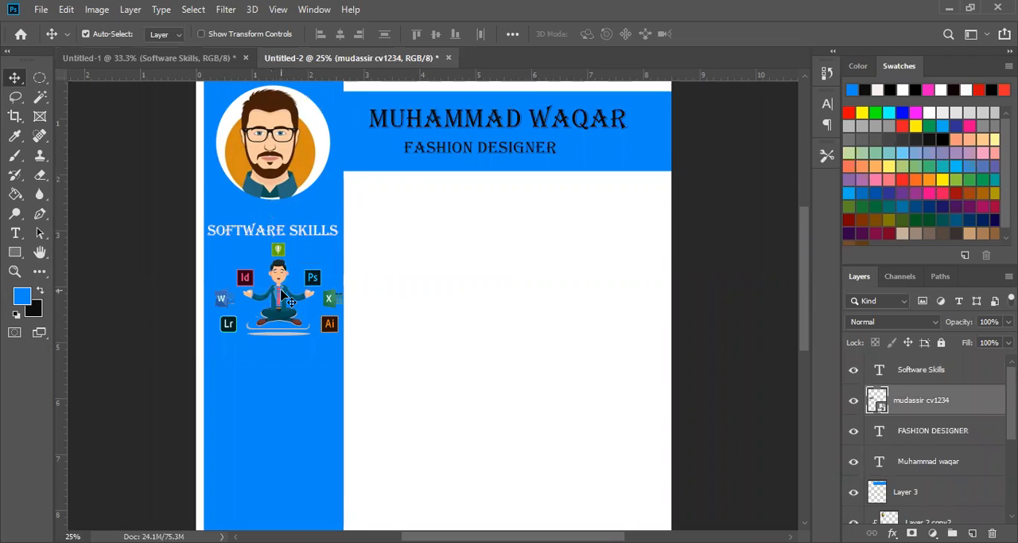
key("Left")
key("Left")
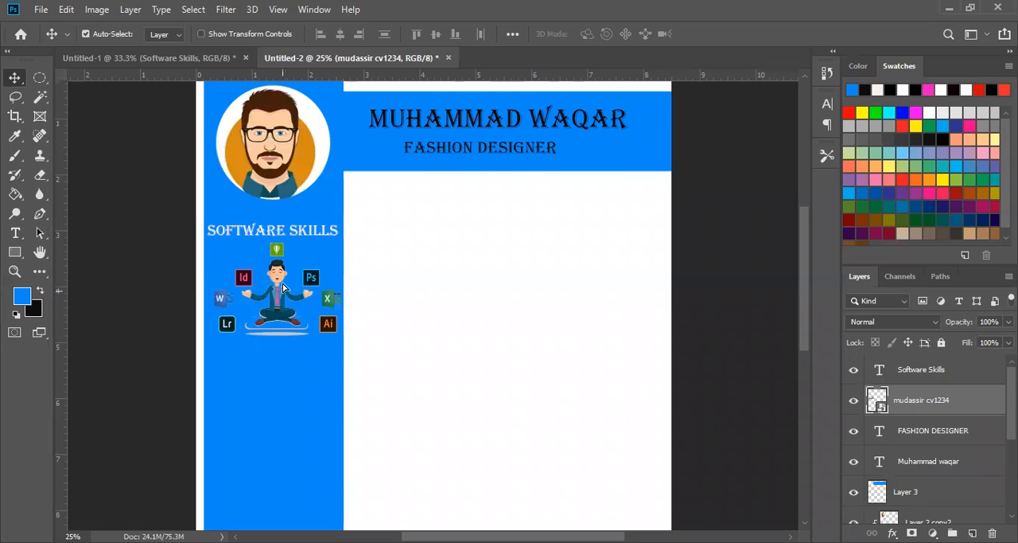
left_click_drag(284, 292, 280, 301)
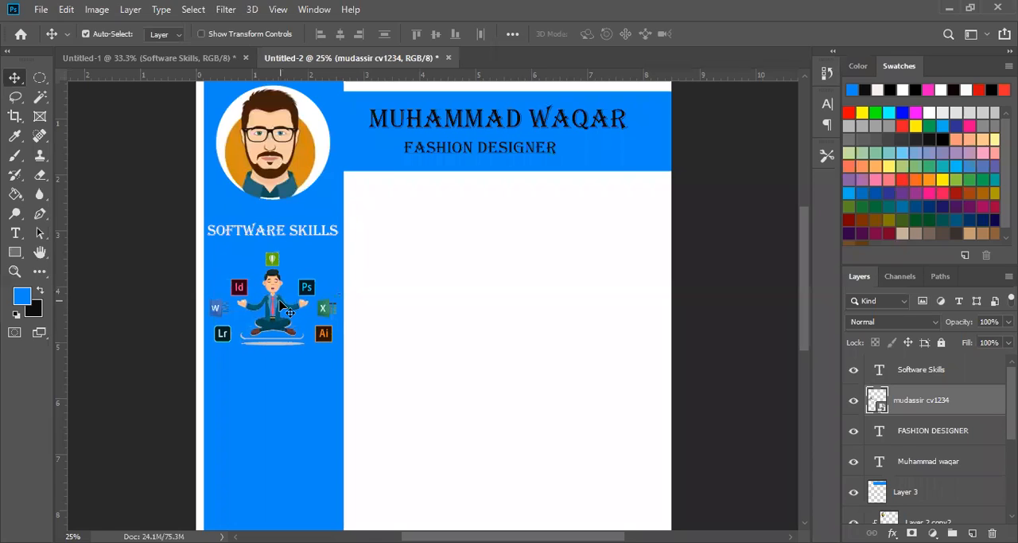
key("Left")
key("Left")
key("Left")
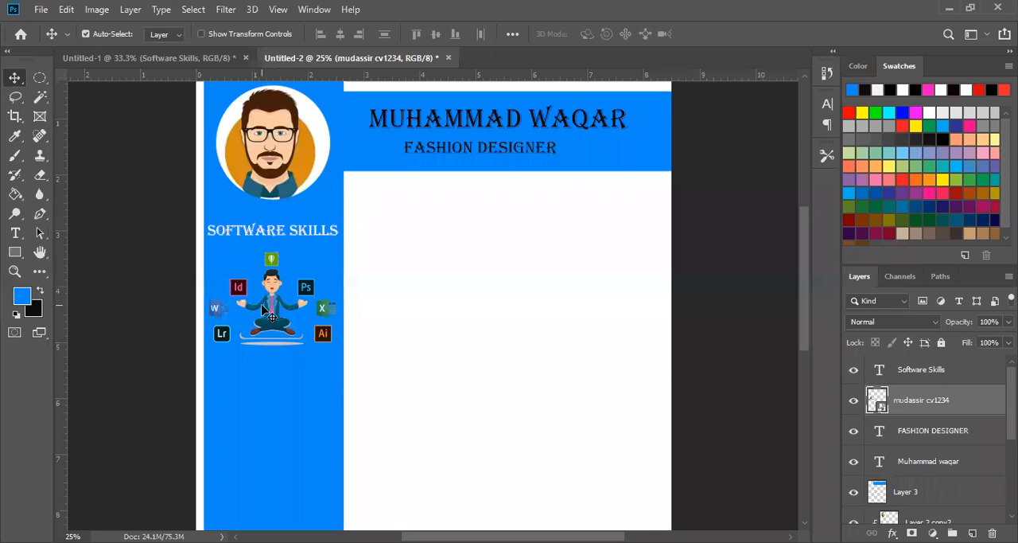
key("ctrl+plus")
key("ctrl+plus")
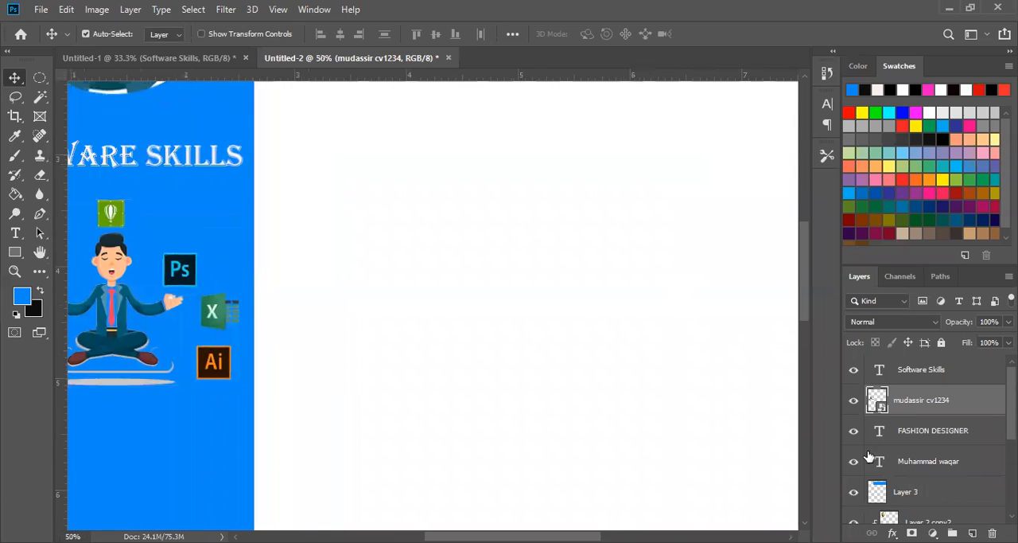
scroll(332, 334, "left", 5)
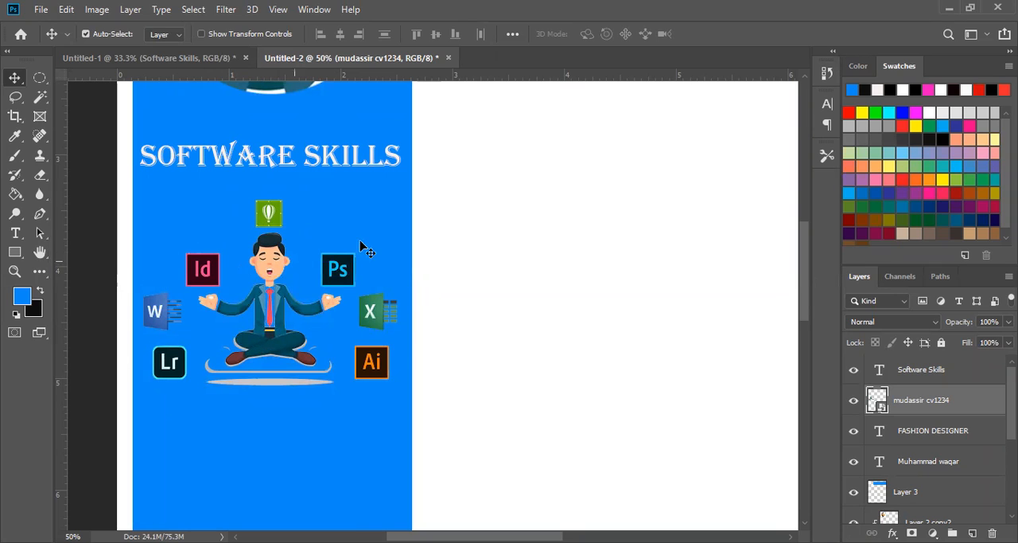
key("ctrl")
key("ctrl+minus")
key("ctrl+minus")
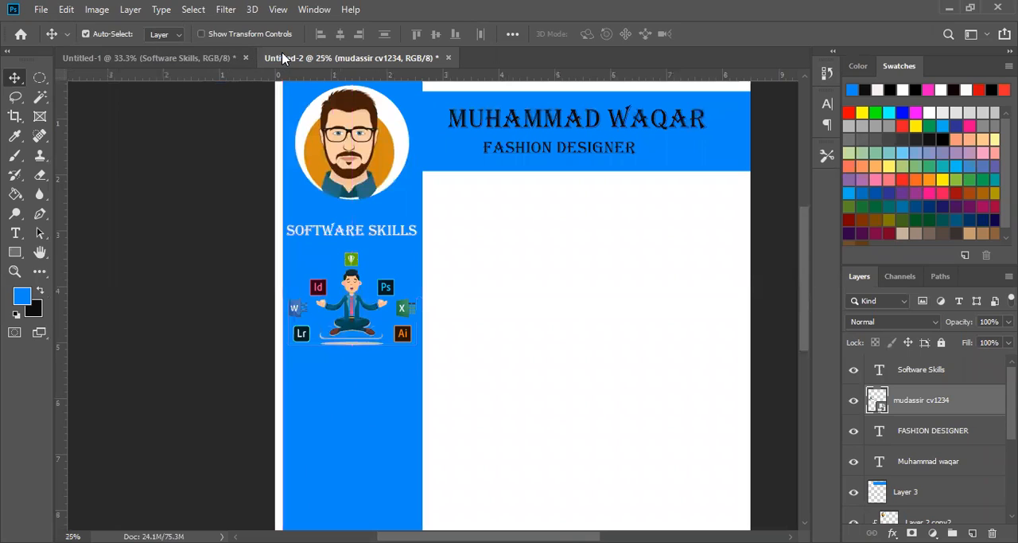
- Copy the envelope icon from Untitled-1 into Untitled-2 and place it in the blue sidebar below the software-logo illustration
left_click(222, 58)
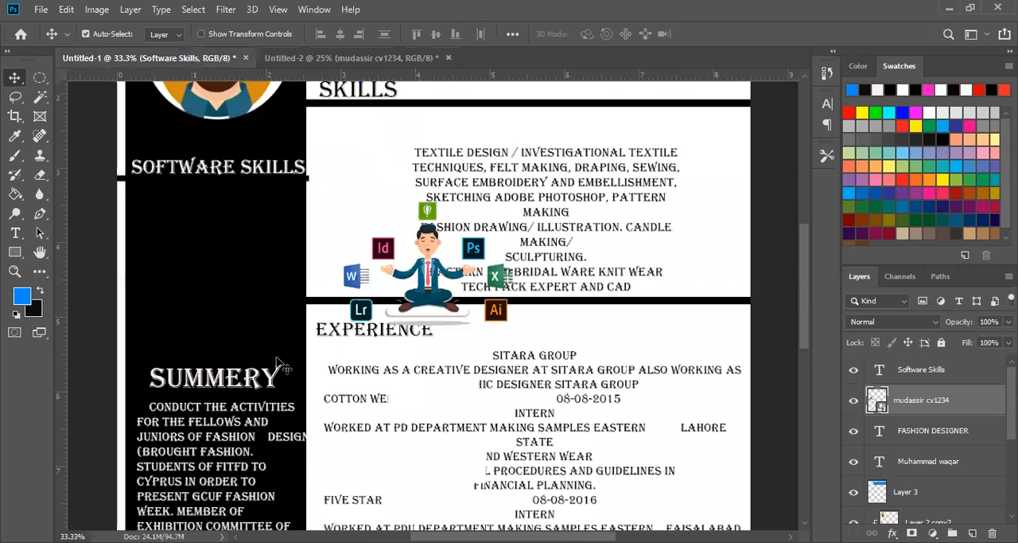
scroll(279, 366, "down", 3)
scroll(493, 386, "down", 3)
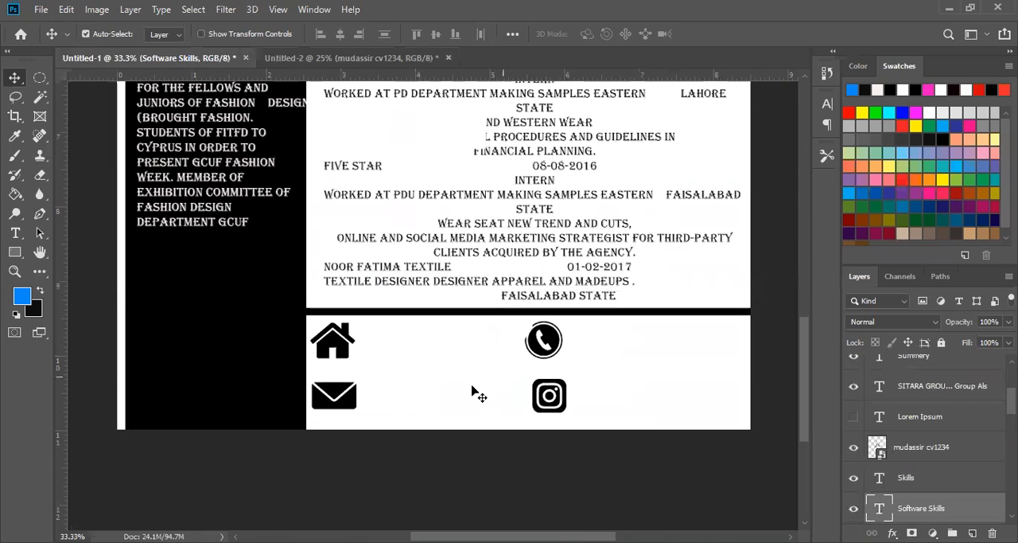
left_click(359, 393)
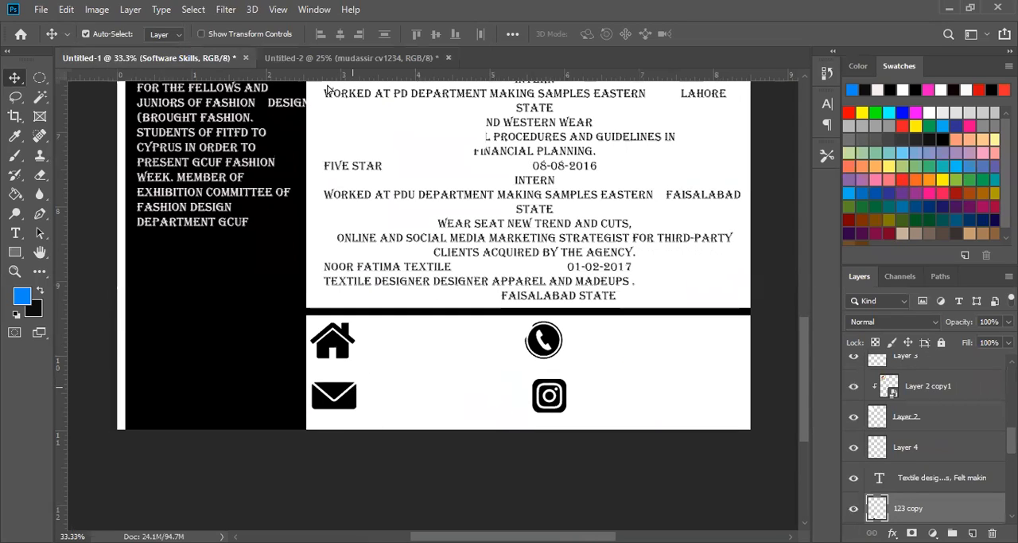
left_click_drag(334, 67, 329, 409)
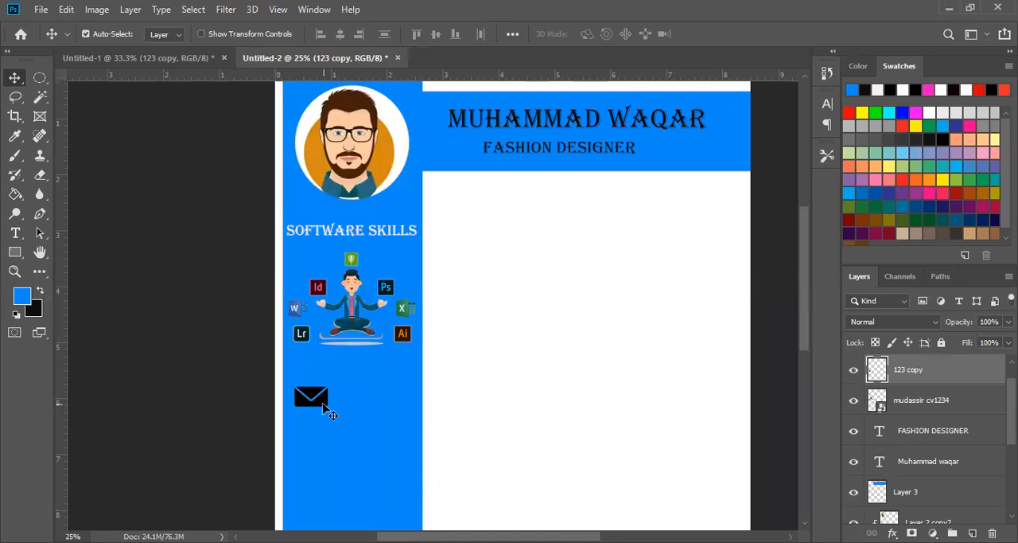
key("t")
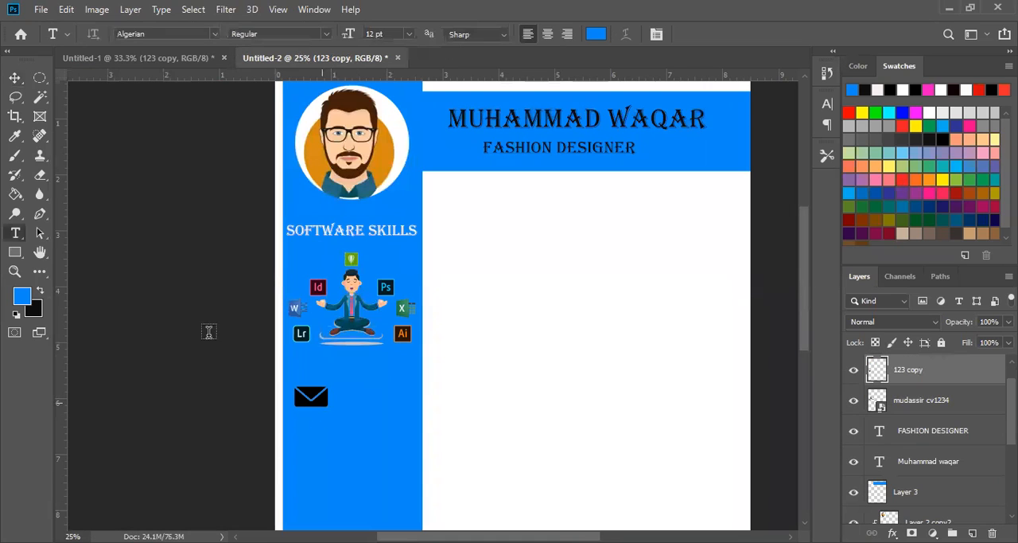
left_click(16, 78)
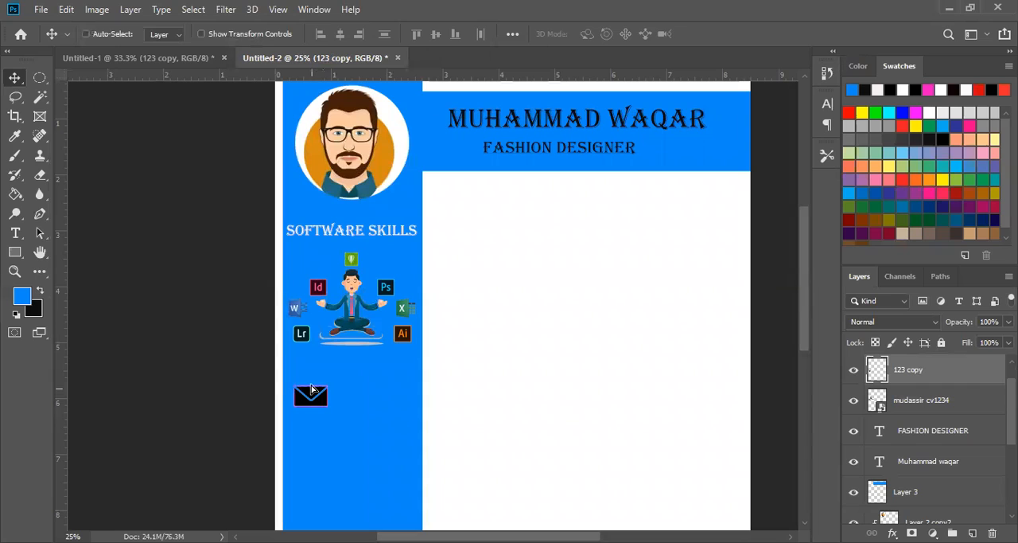
left_click_drag(321, 402, 310, 386)
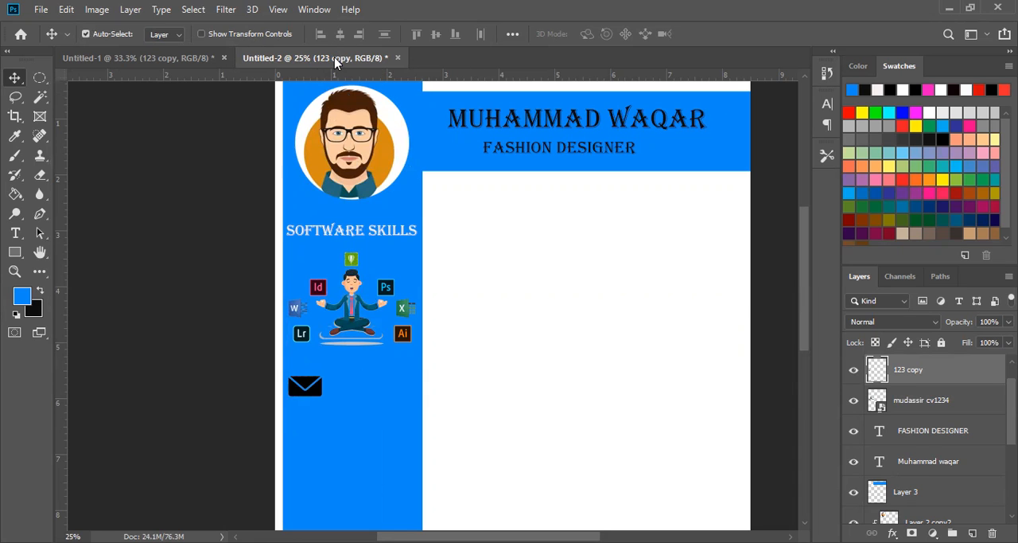
- Copy the house icon from Untitled-1 into Untitled-2 and align it below the envelope icon in the sidebar
left_click(187, 58)
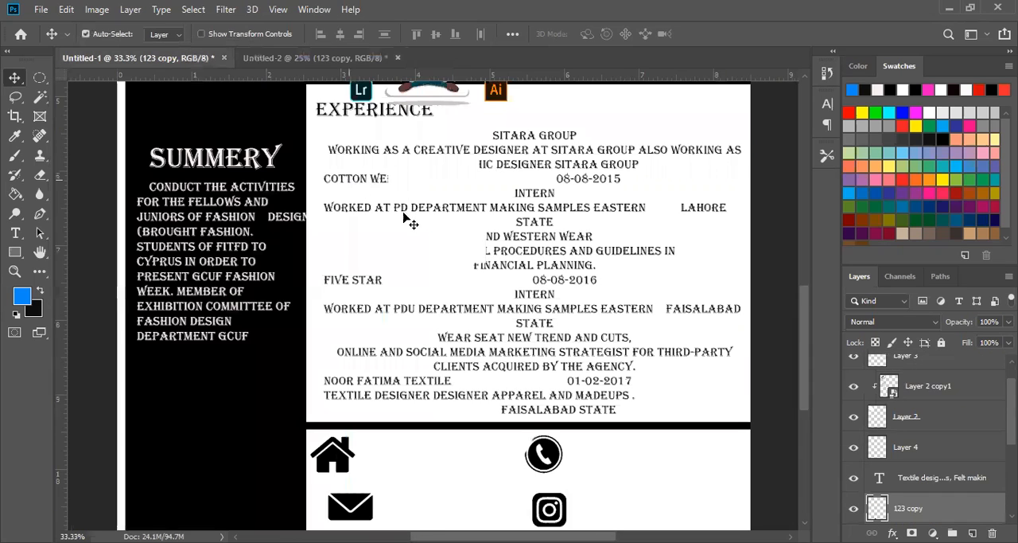
scroll(407, 218, "down", 2)
left_click(341, 404)
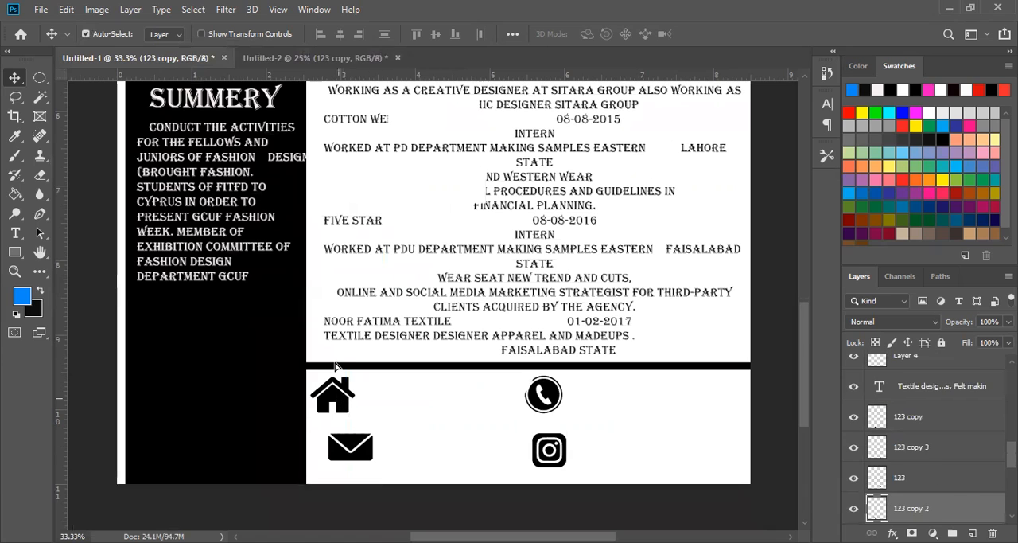
left_click_drag(335, 365, 310, 441)
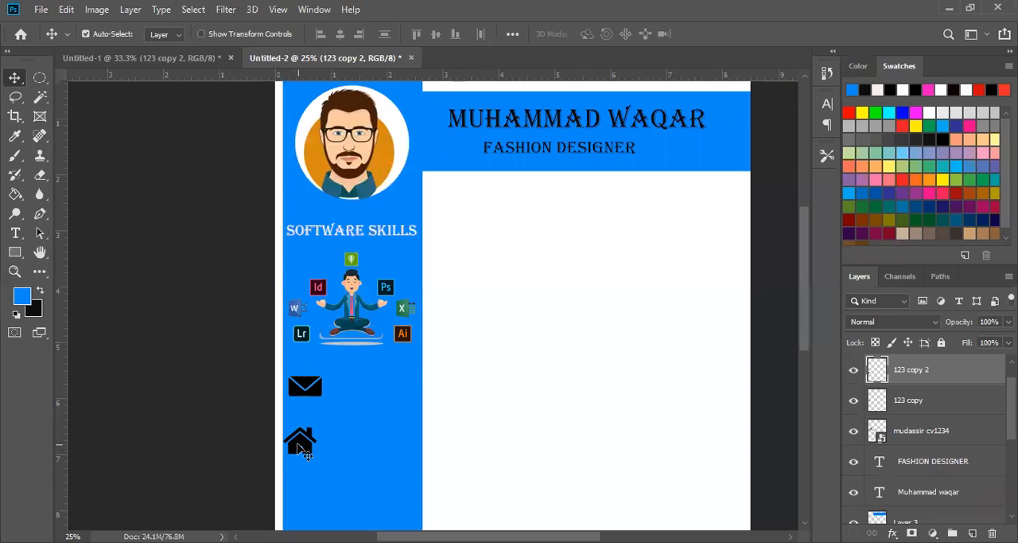
left_click_drag(307, 454, 309, 452)
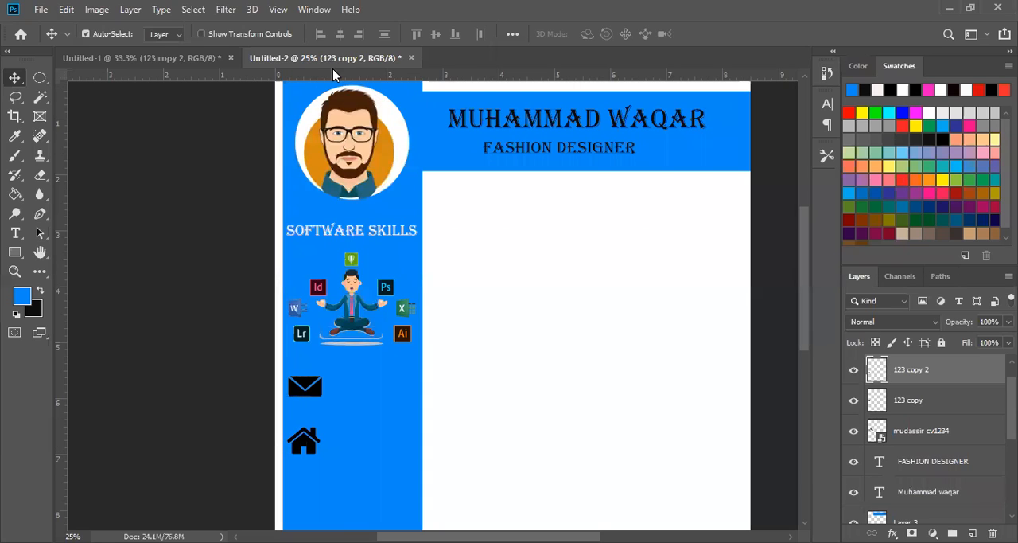
- Copy the phone icon from Untitled-1 into Untitled-2 and place it below the house icon in the sidebar
left_click(188, 63)
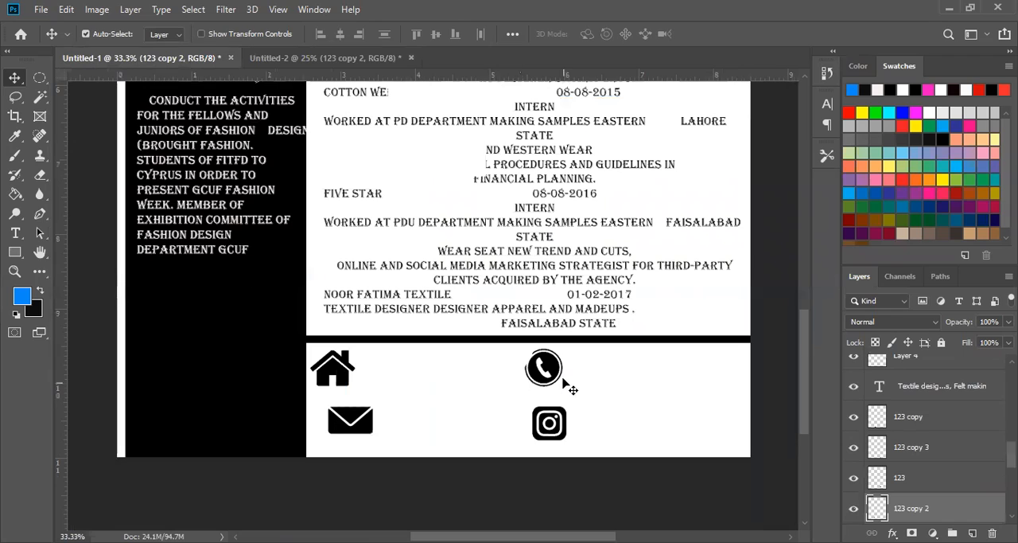
left_click(545, 366)
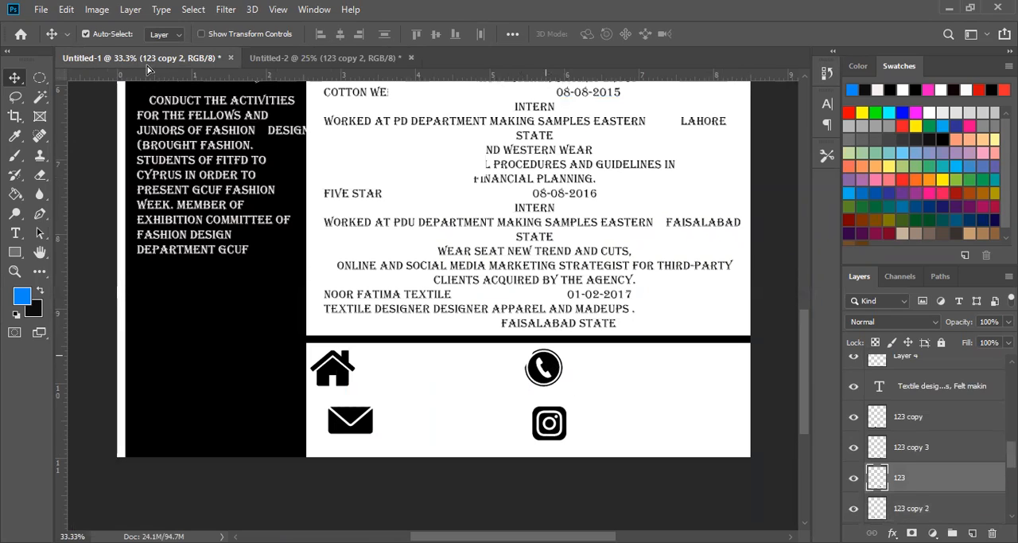
left_click_drag(148, 60, 187, 57)
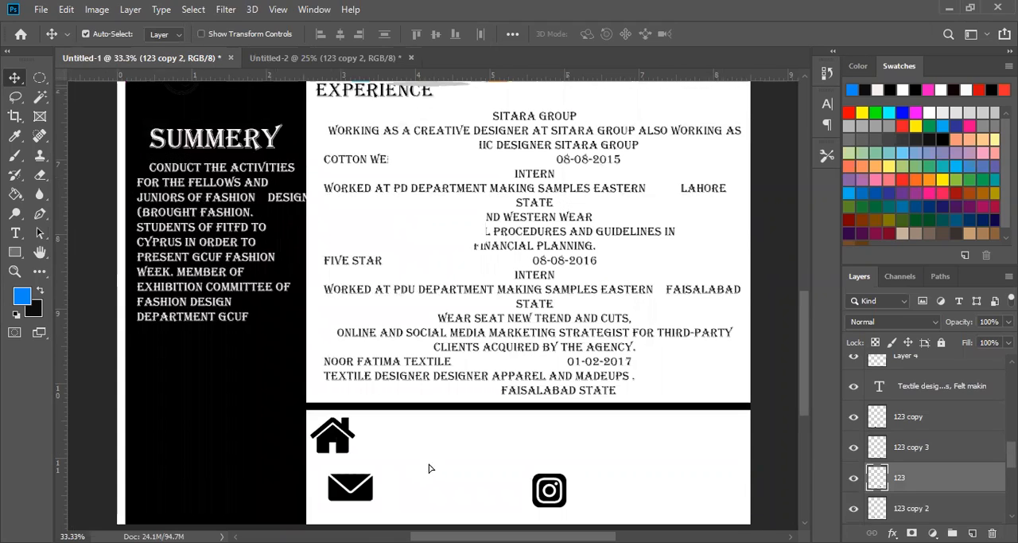
left_click_drag(197, 80, 344, 301)
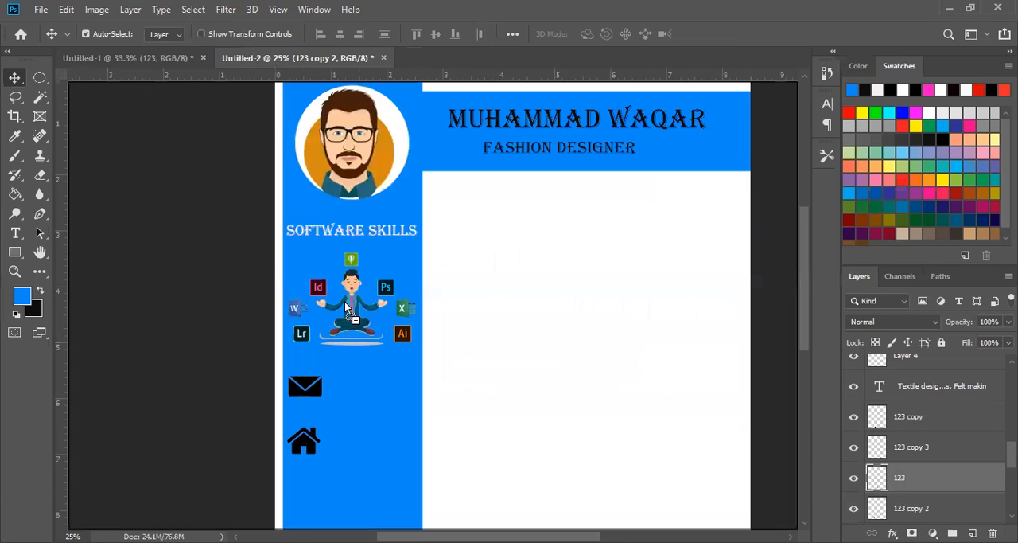
left_click_drag(323, 476, 319, 475)
scroll(469, 302, "down", 3)
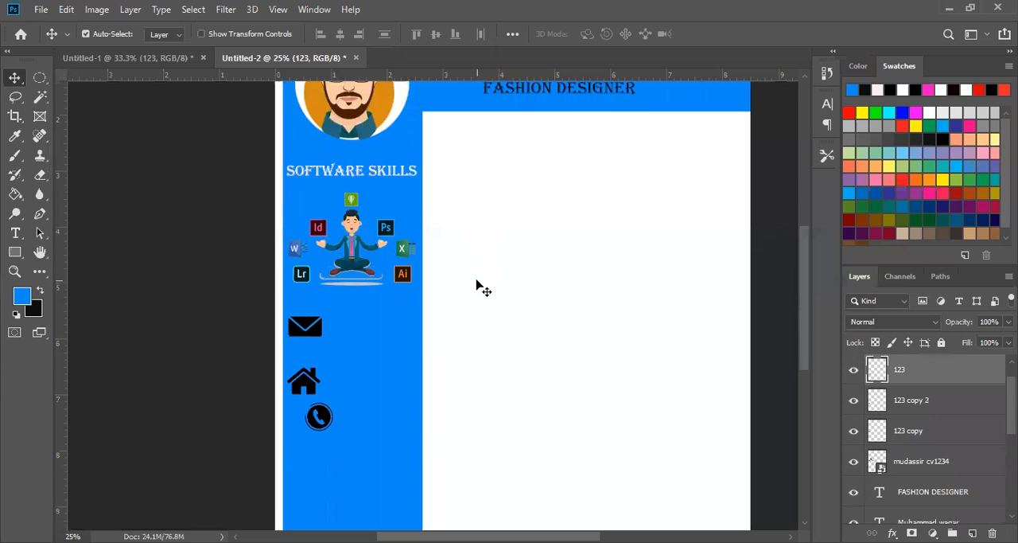
scroll(472, 291, "down", 1)
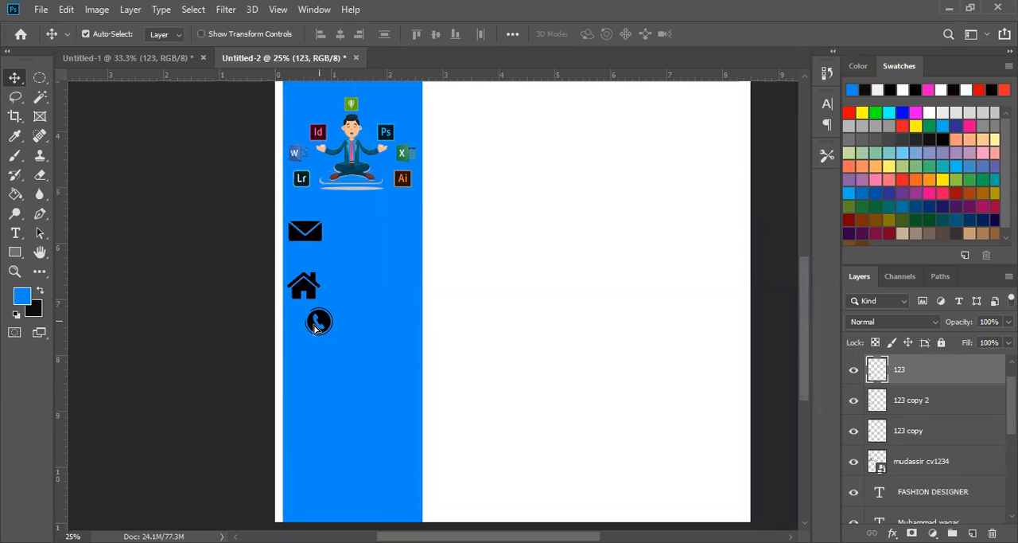
left_click_drag(307, 338, 291, 360)
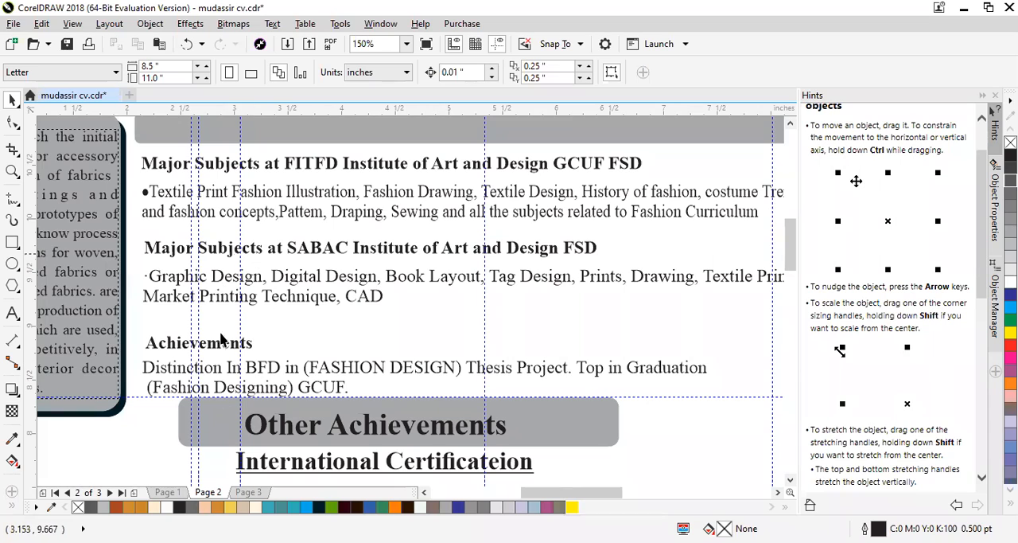
- Switch to mudassir cv.cdr in CorelDRAW and examine the major-subjects and Achievements text on Page 2
left_click(271, 296)
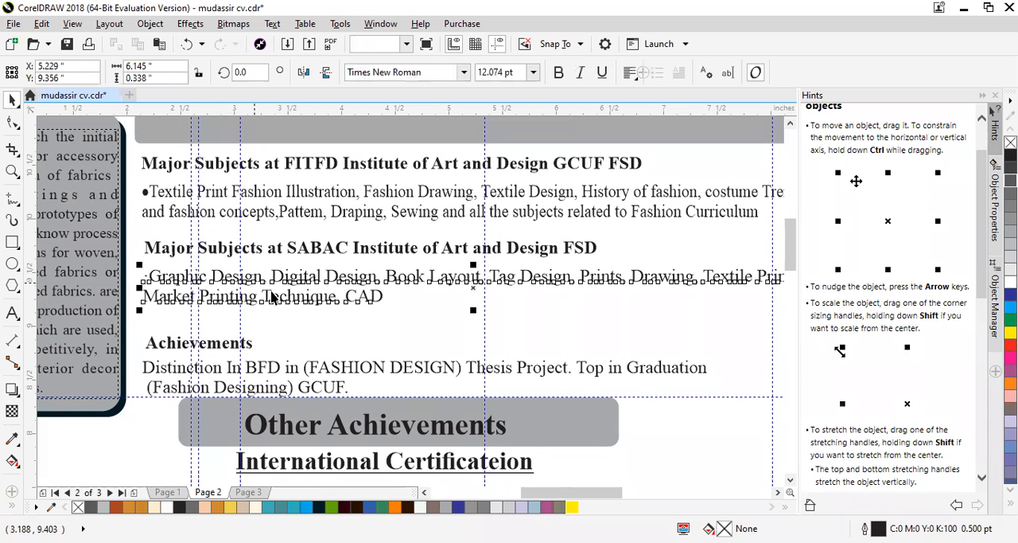
left_click(271, 365)
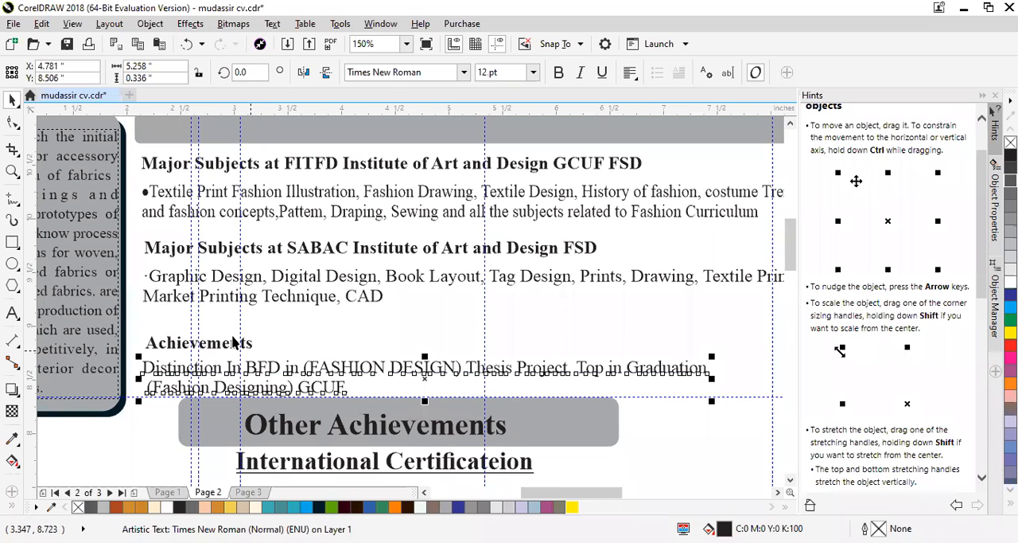
scroll(370, 360, "down", 5)
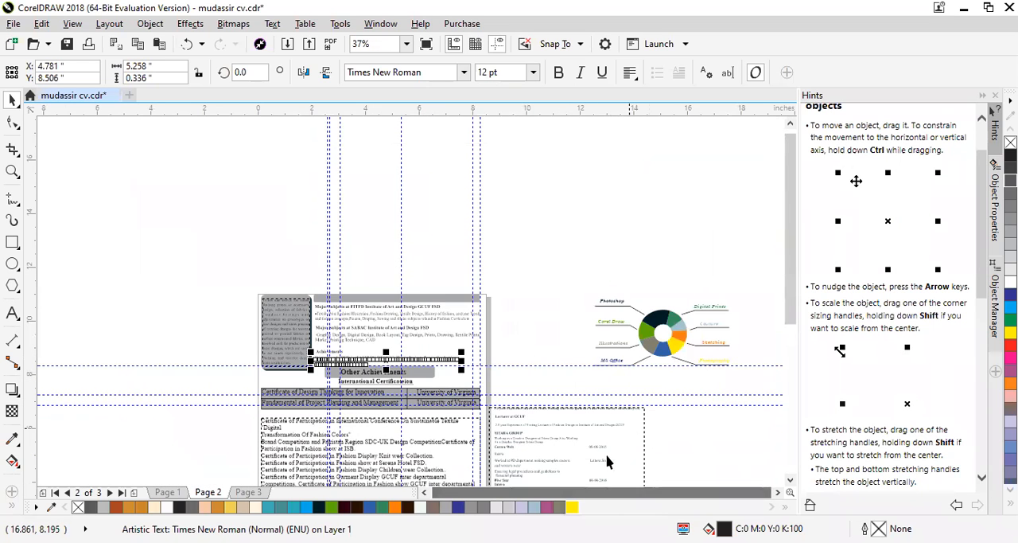
scroll(574, 139, "up", 2)
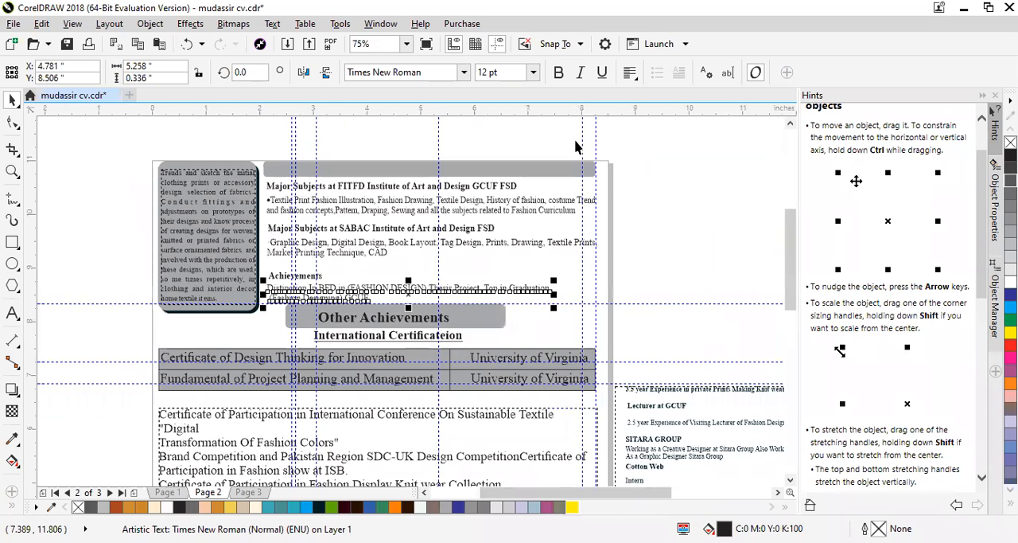
scroll(298, 306, "up", 2)
scroll(247, 406, "down", 1)
scroll(247, 406, "up", 1)
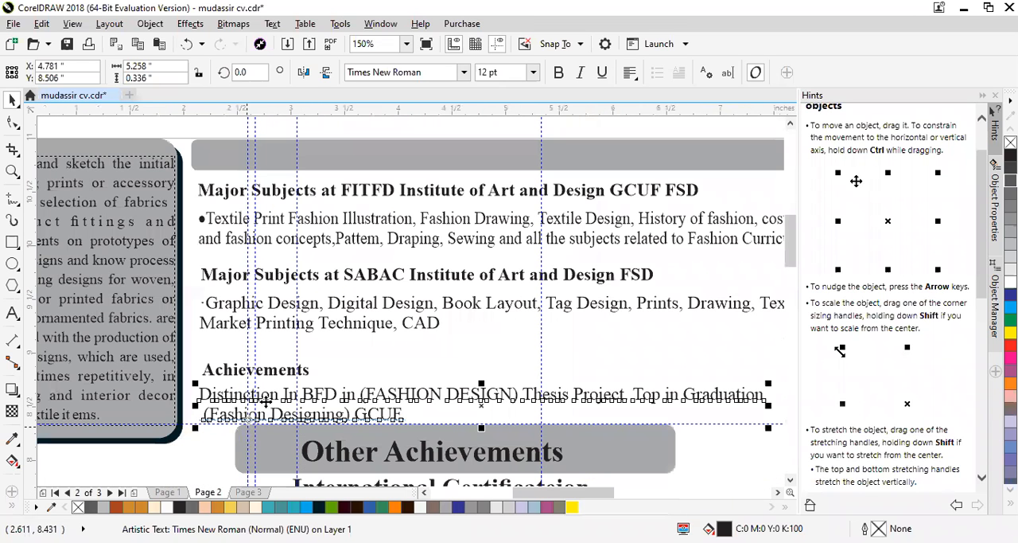
- Move the Achievements heading and its distinction paragraph apart on Page 2, and open the heading for text editing
left_click_drag(301, 389, 354, 399)
left_click_drag(266, 372, 372, 356)
left_click_drag(372, 398, 356, 396)
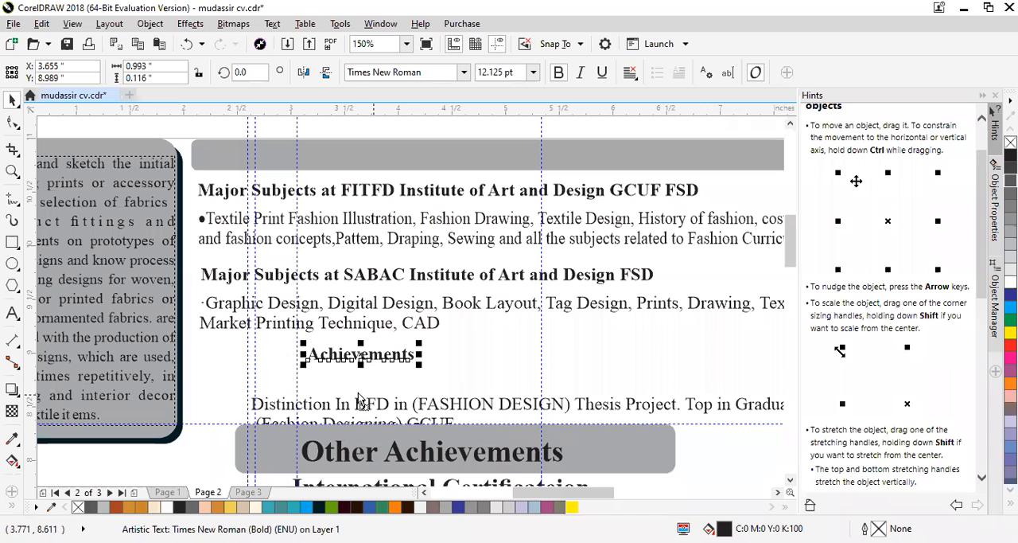
double_click(406, 352)
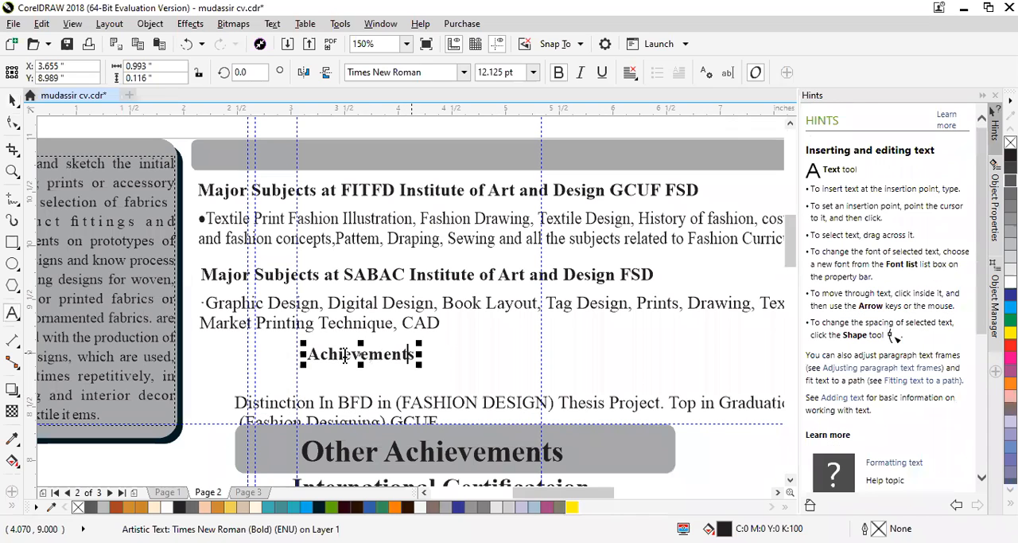
double_click(309, 354)
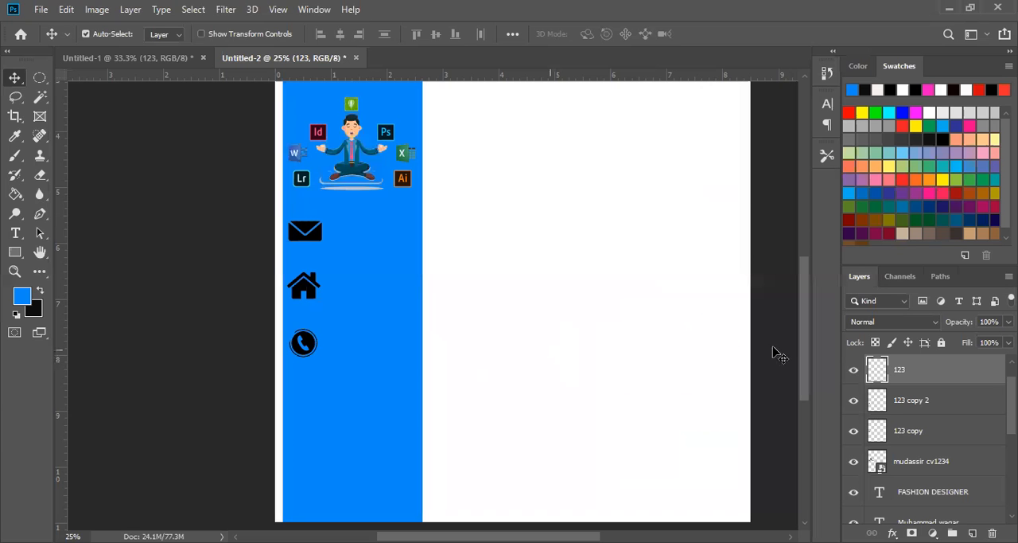
- Back in Photoshop's Untitled-2, add a new layer with the blue 12 pt Algerian heading "Achievements" in the white area below the header band
scroll(808, 310, "up", 3)
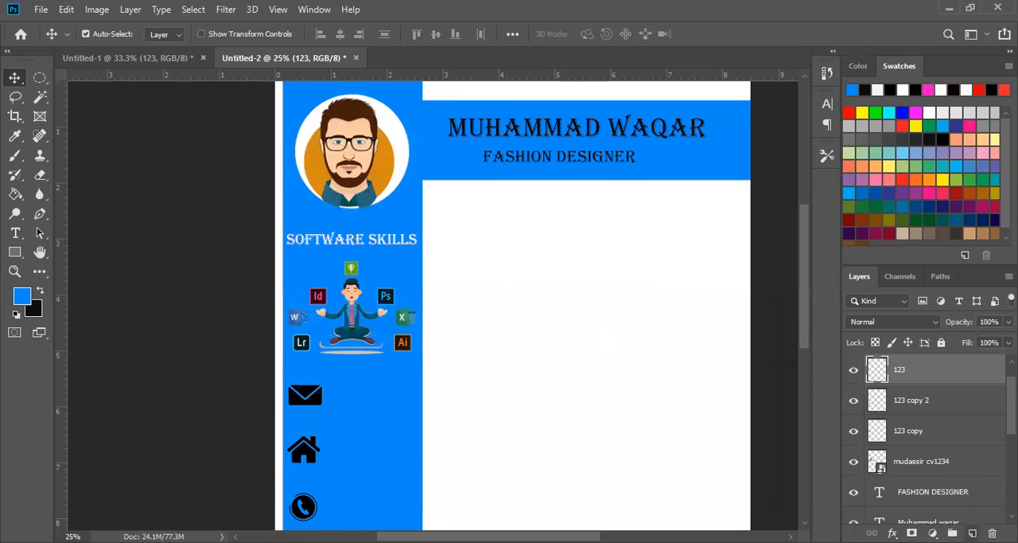
left_click(972, 532)
key("ctrl")
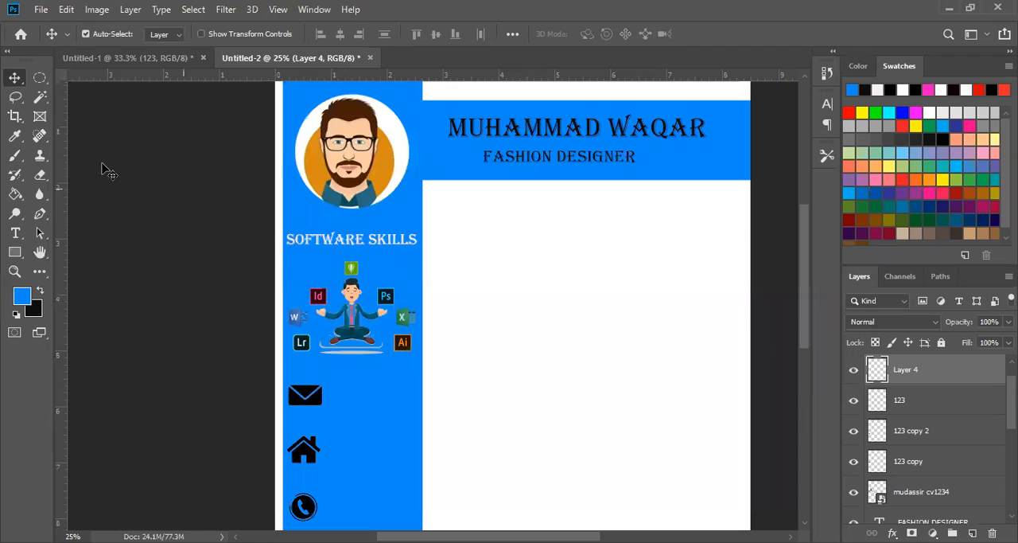
left_click(15, 232)
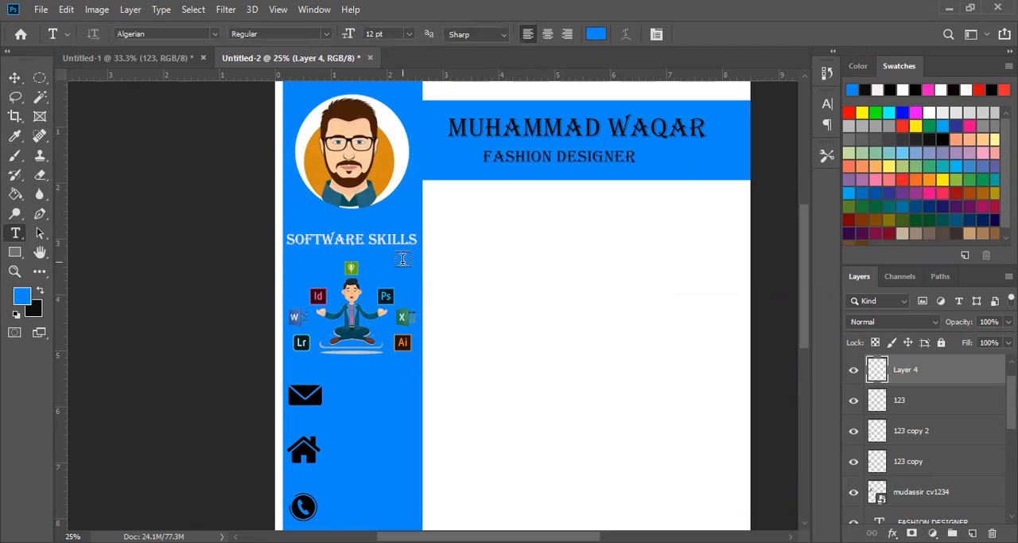
left_click(481, 238)
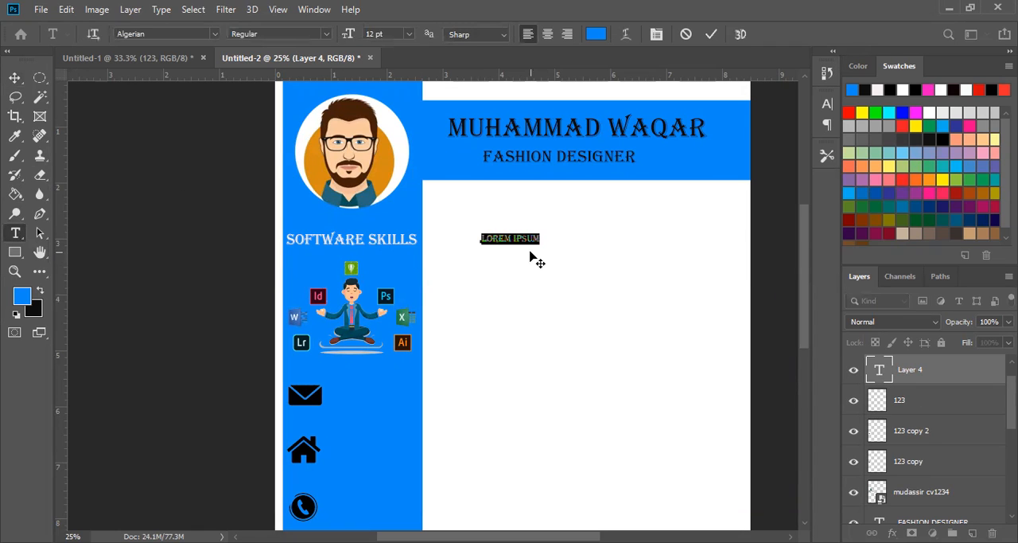
type("ACHIEVEMENTS")
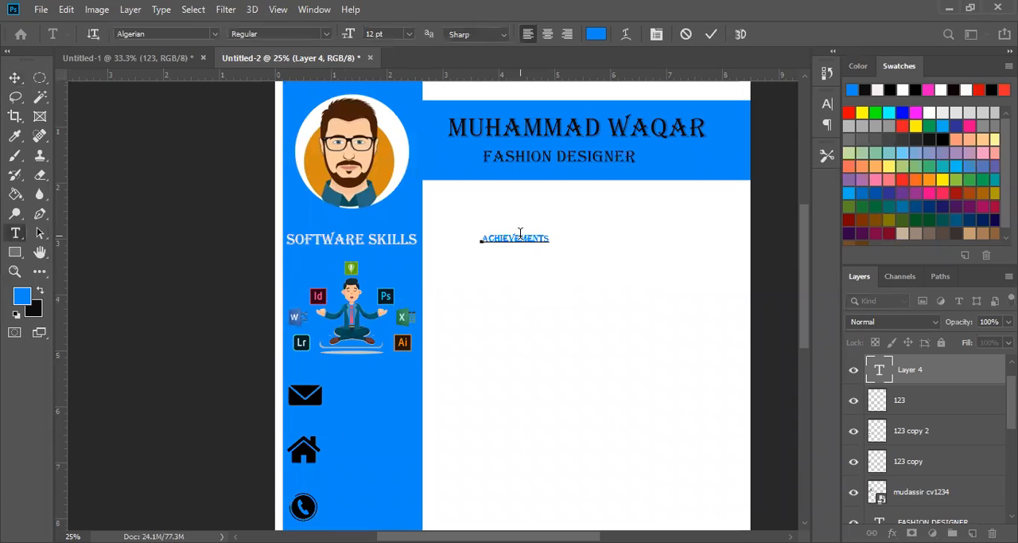
left_click_drag(550, 238, 475, 238)
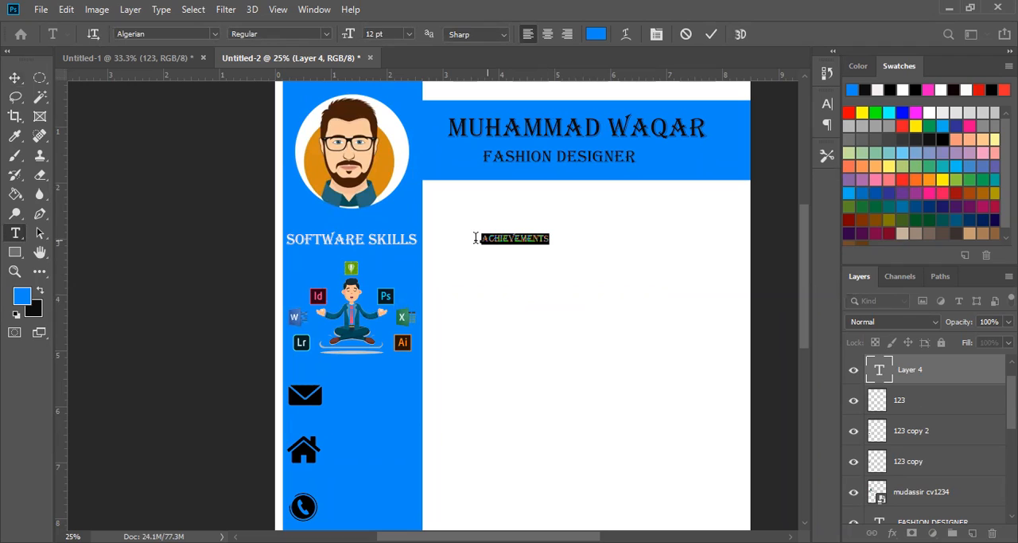
left_click(527, 238)
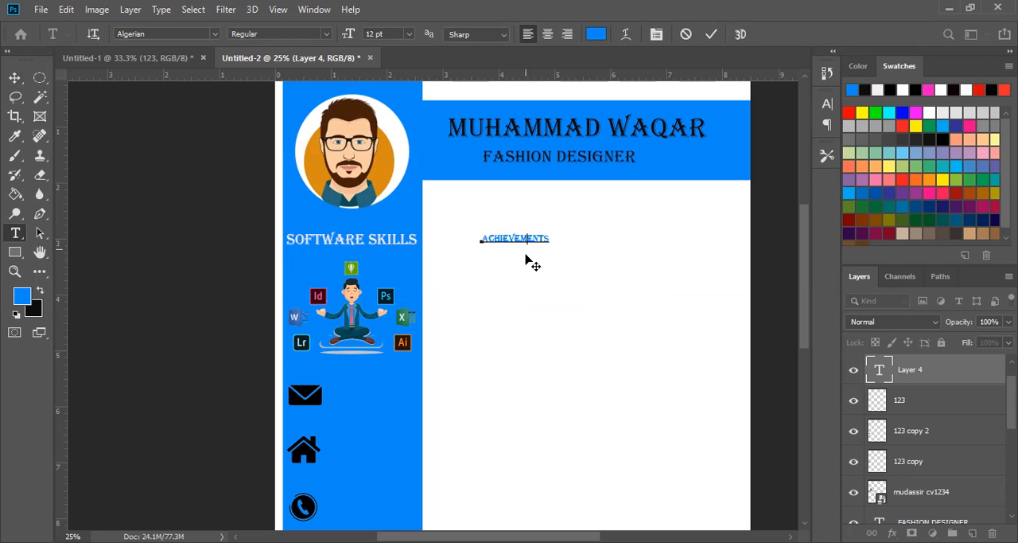
left_click(14, 77)
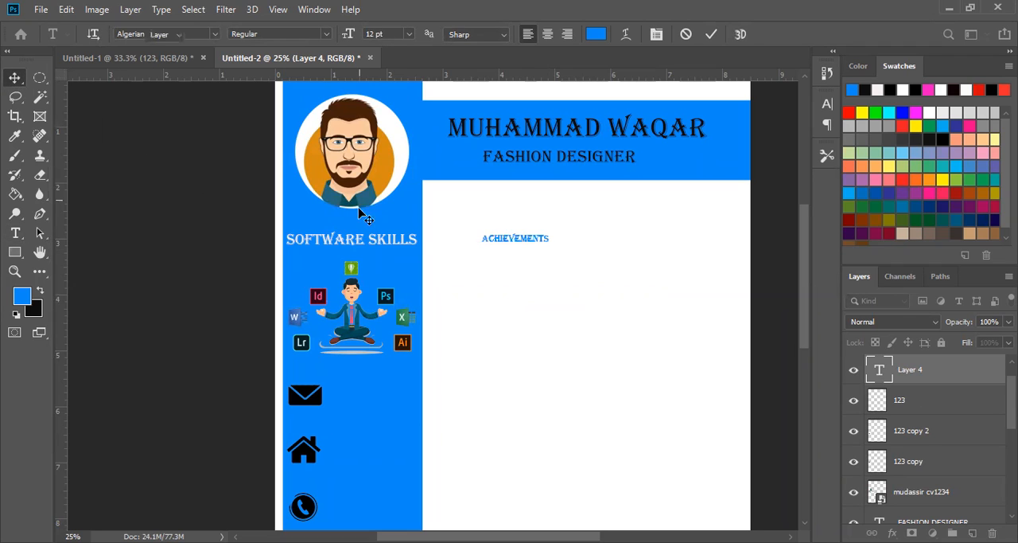
- Scale the Achievements heading to about 252% and place it just below the header band, beside the blue sidebar
key("ctrl+t")
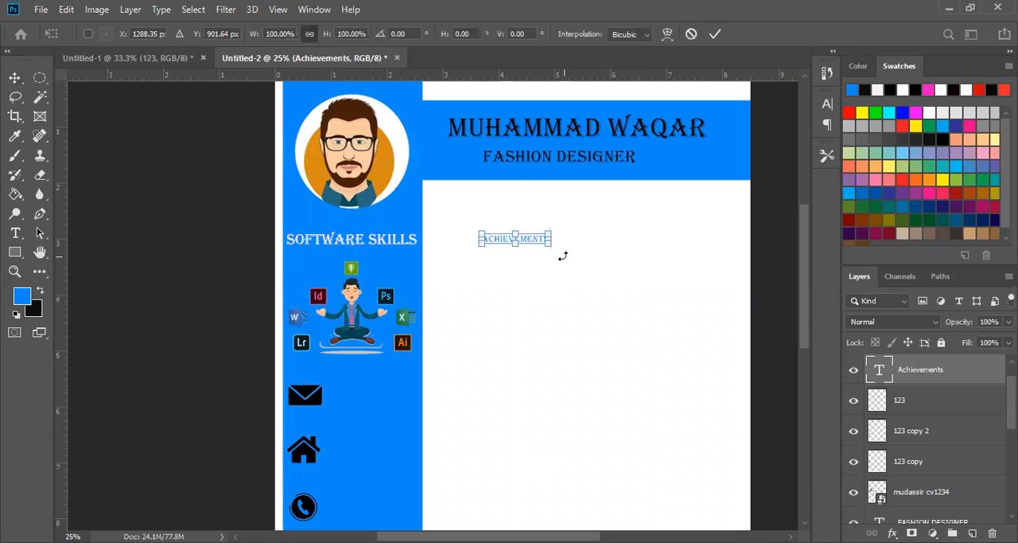
left_click_drag(555, 248, 650, 297)
left_click_drag(568, 241, 524, 207)
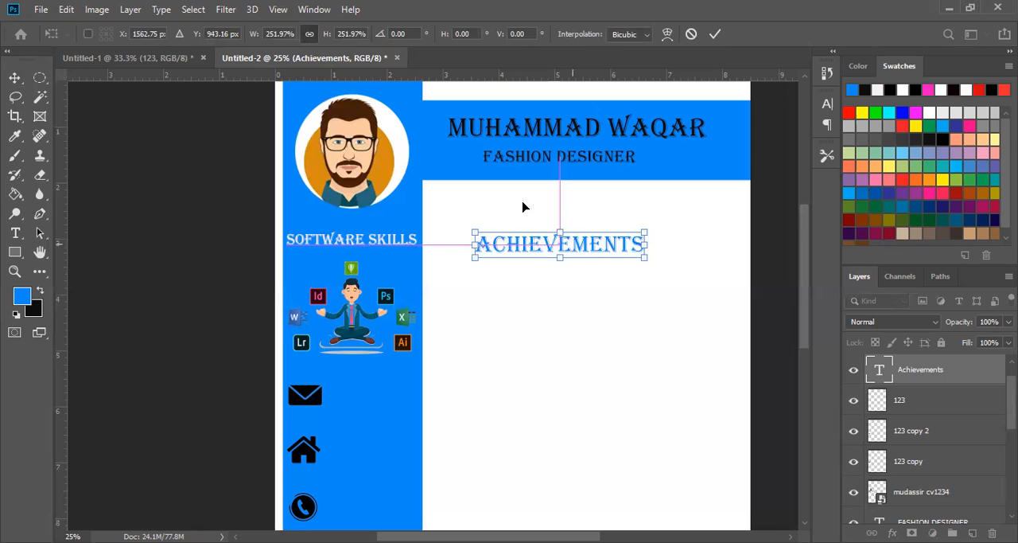
key("Return")
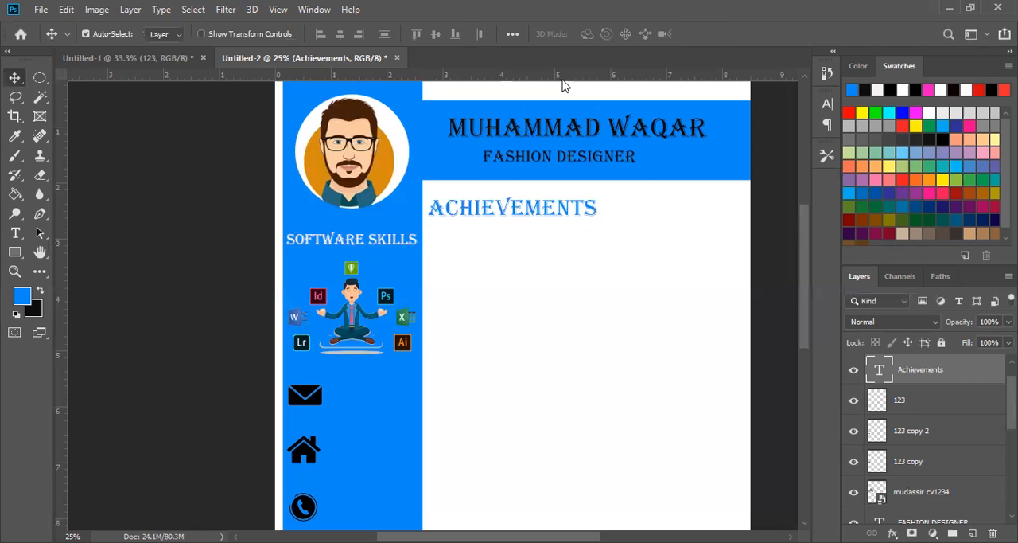
- Make a thin rectangular selection beneath the Achievements heading and fill it with black on a new layer to form an underline
left_click_drag(38, 78, 87, 77)
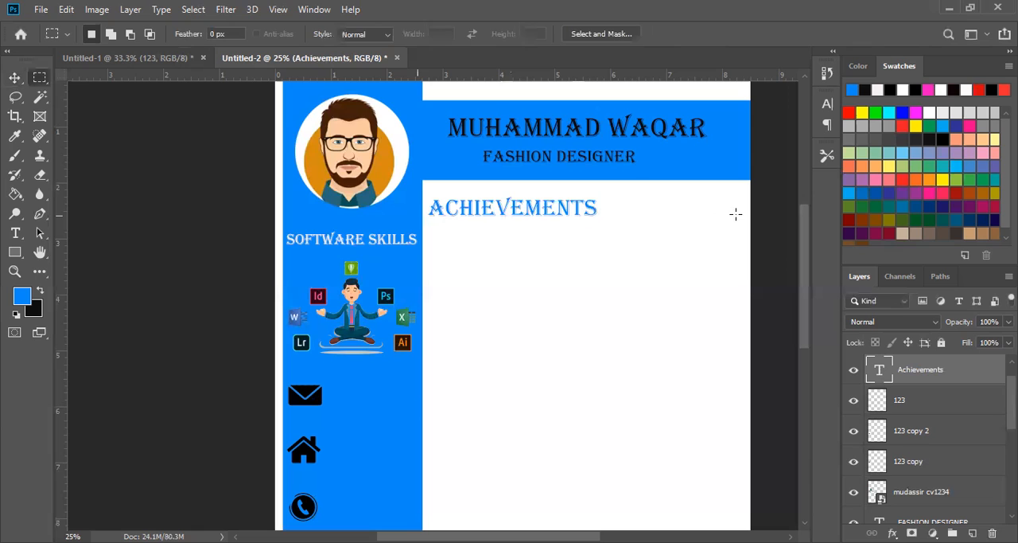
left_click_drag(417, 215, 737, 218)
left_click(40, 292)
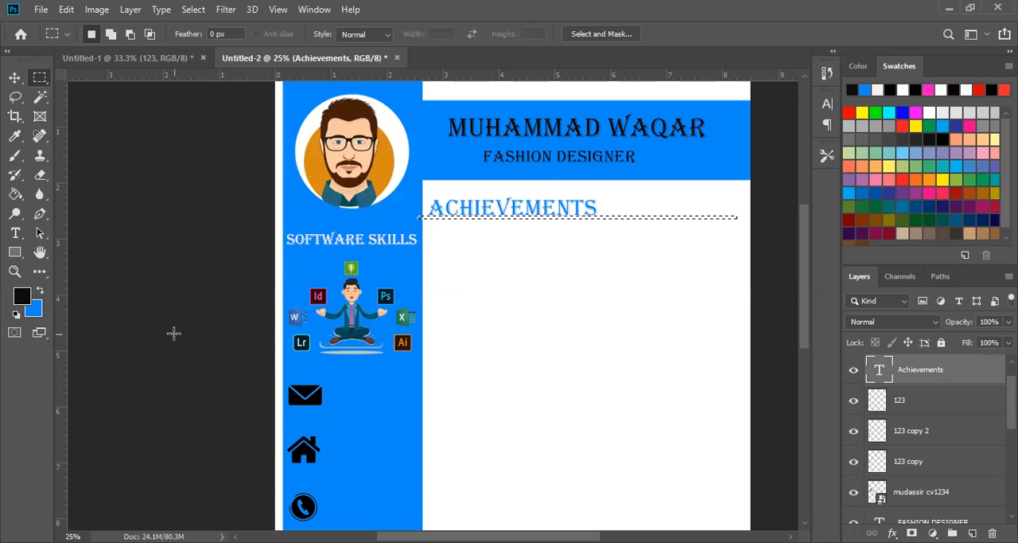
key("shift+alt")
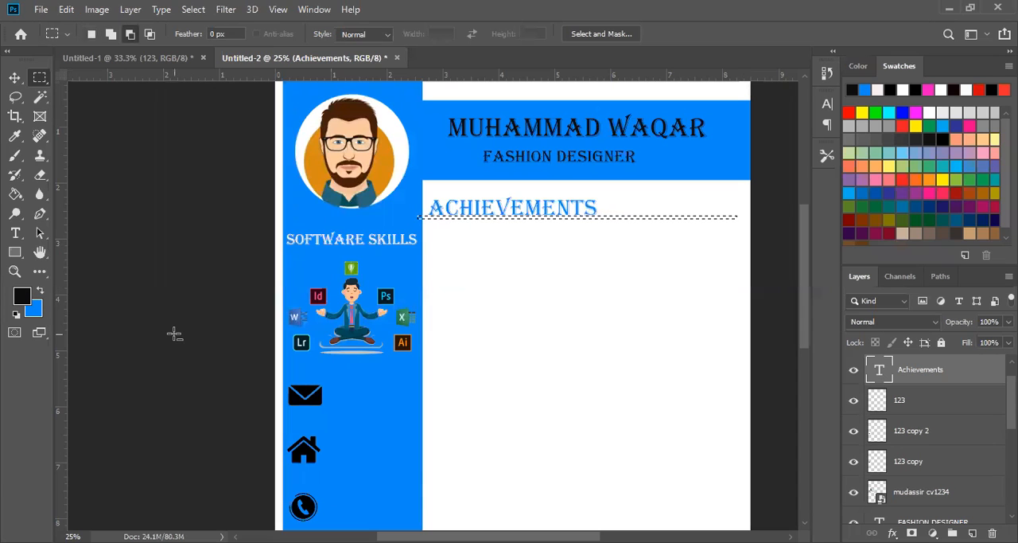
key("alt")
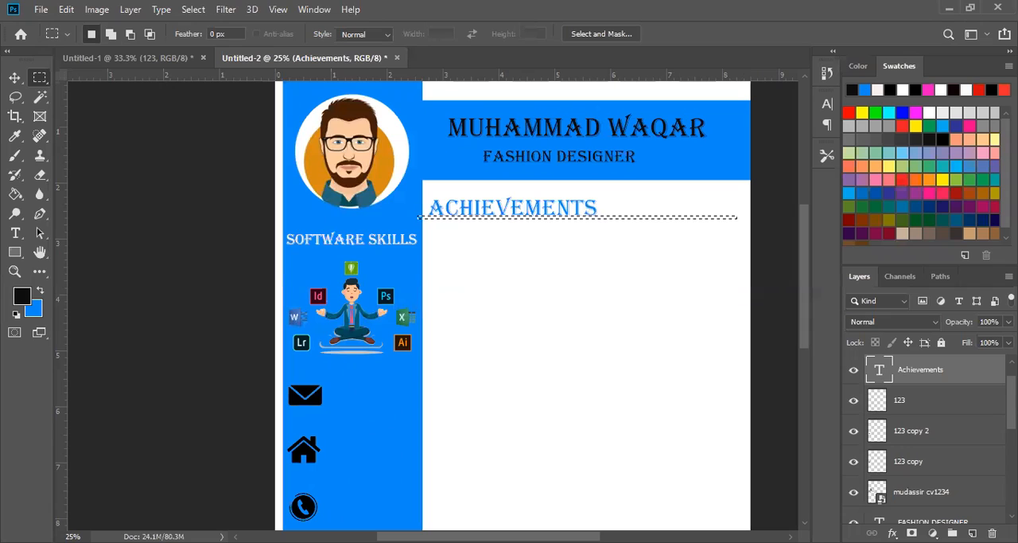
left_click(972, 533)
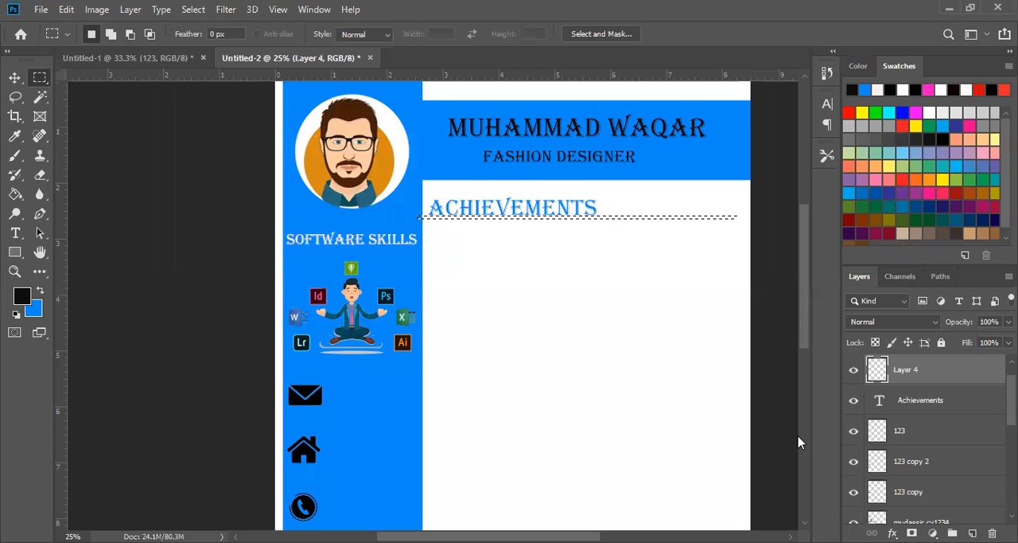
key("alt+BackSpace")
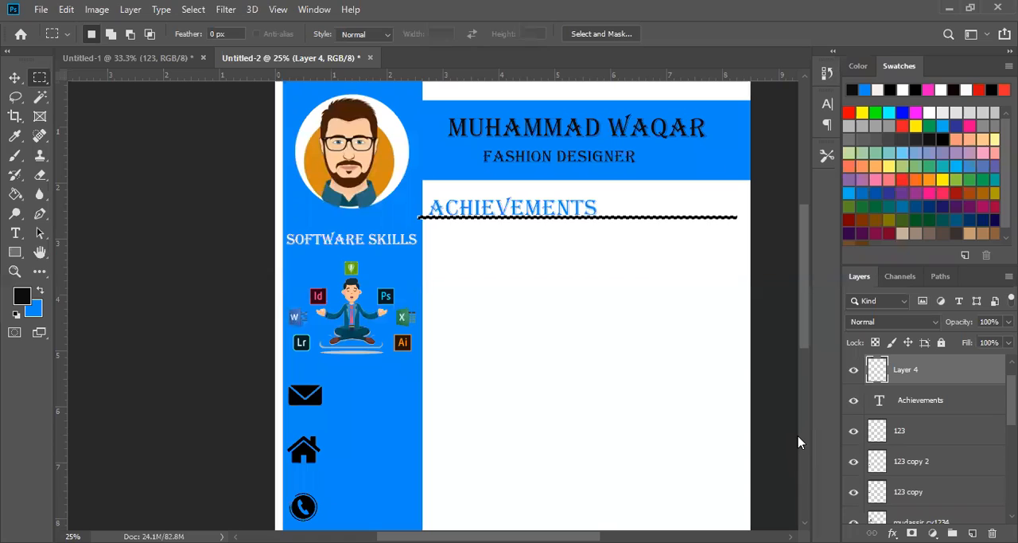
key("ctrl+d")
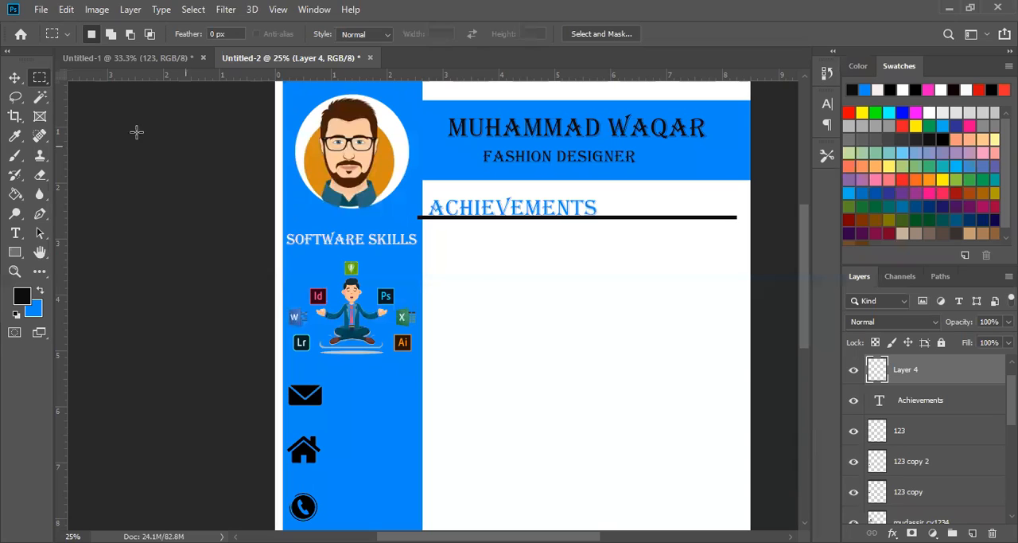
- Nudge the black underline to the right so it starts at the blue sidebar's edge
left_click(15, 78)
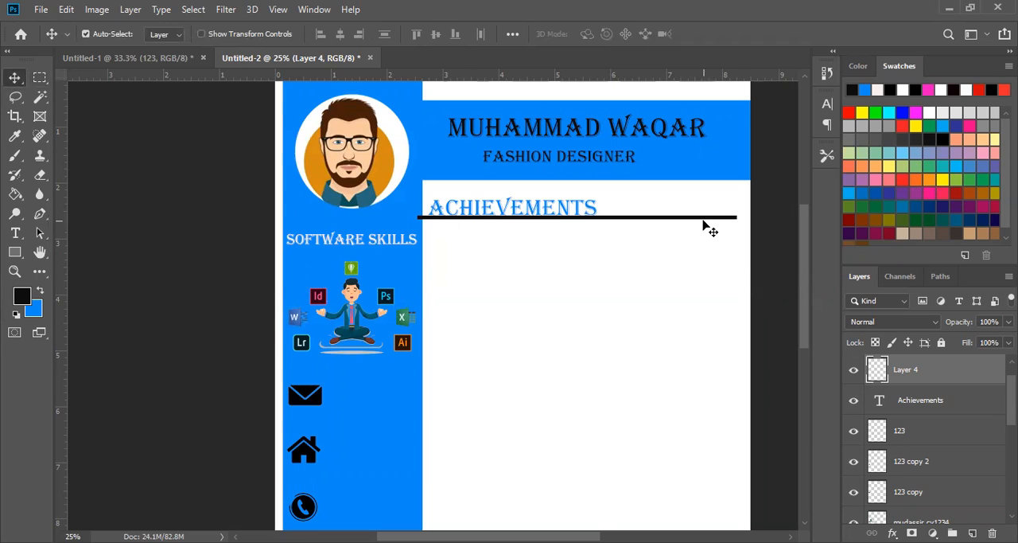
key("Right")
key("Right")
key("Right")
key("Right")
key("Right")
key("Right")
key("Right")
key("Right")
key("Right")
key("Right")
key("Right")
key("Right")
key("Right")
key("Right")
key("Right")
key("Right")
key("Right")
key("Right")
key("Right")
key("Right")
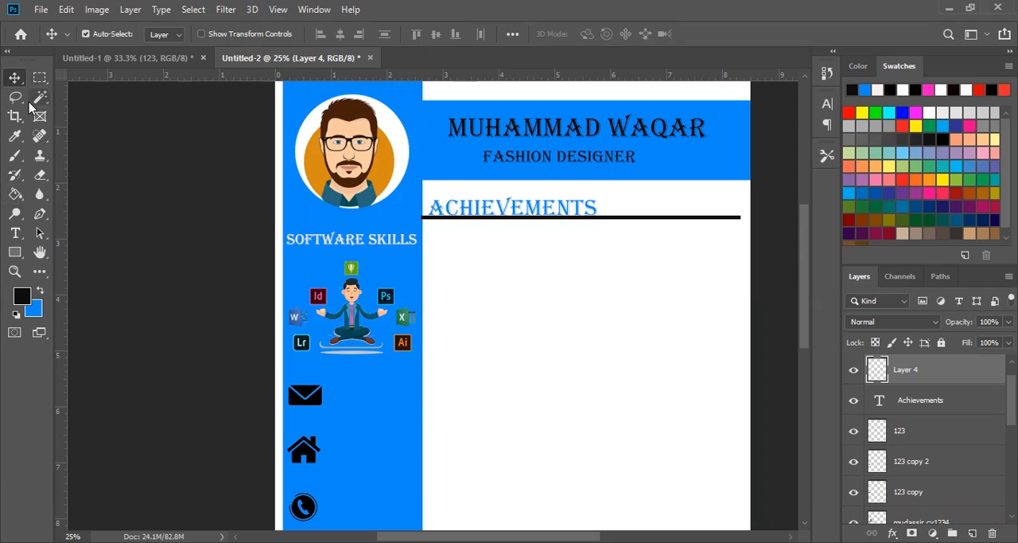
- Create a paragraph text box below the underline and replace its placeholder with the copied "Distinction In BFD in (FASHION DESIGN) Thesis Project" text
left_click(15, 232)
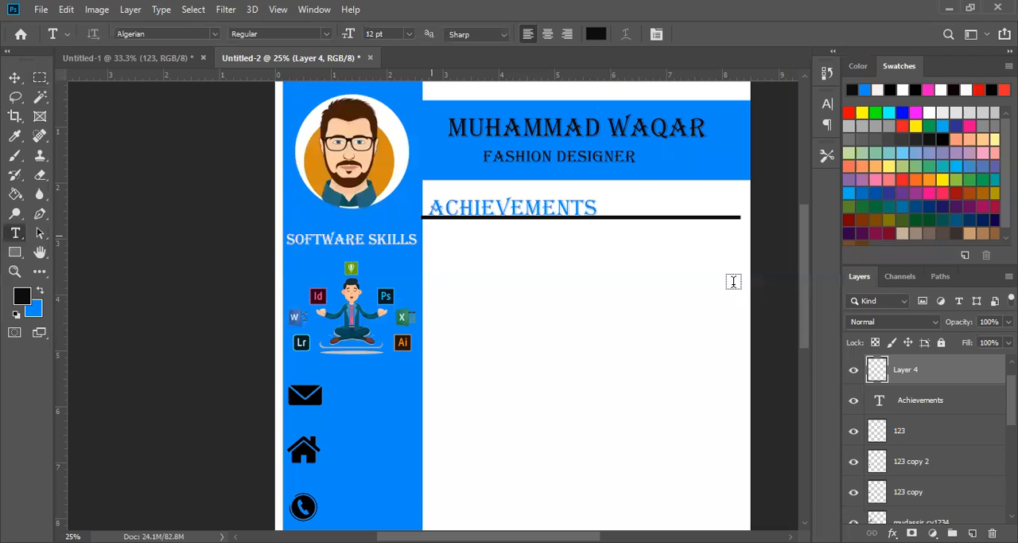
left_click_drag(428, 238, 735, 285)
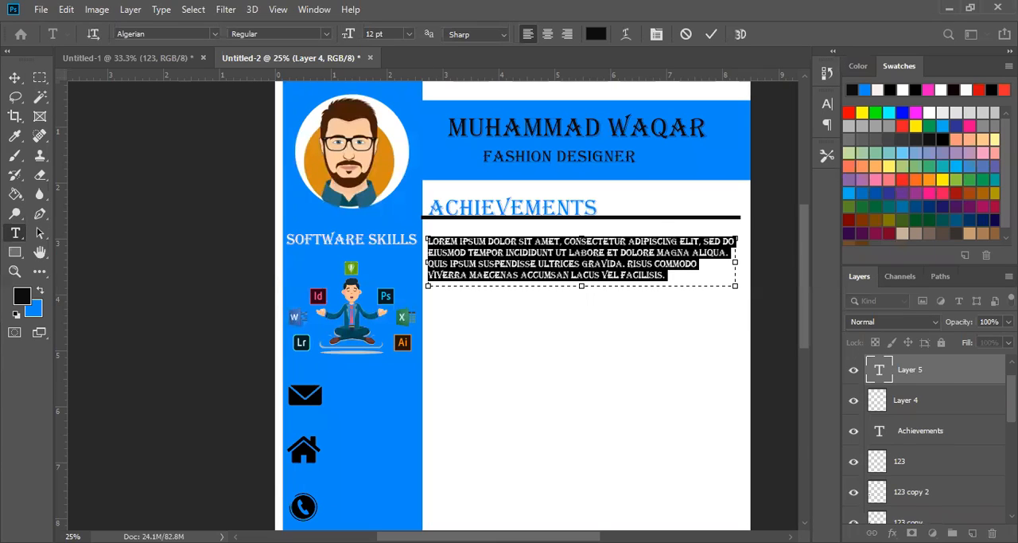
key("ctrl+Return")
left_click(671, 267)
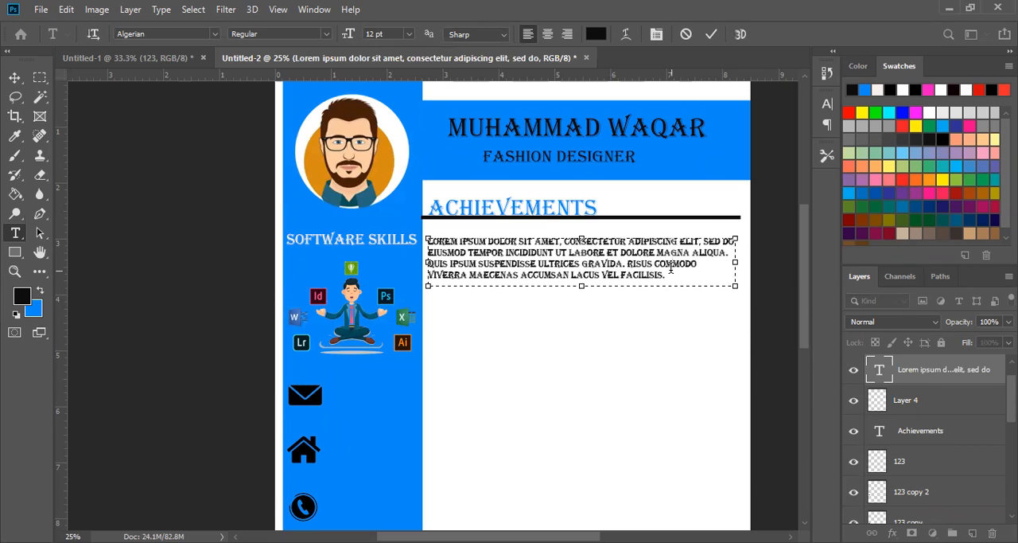
key("ctrl+a")
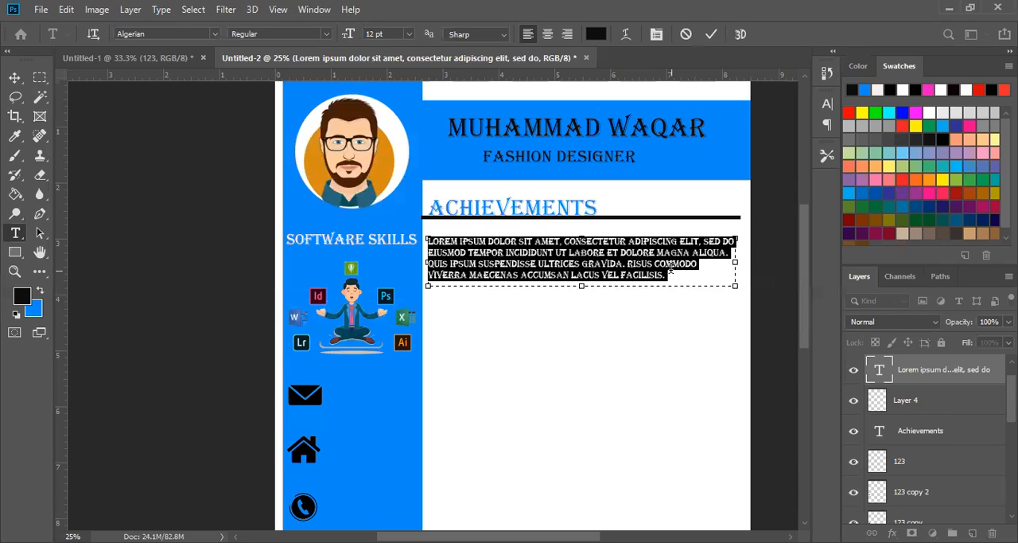
type("DISTINCTION IN BFD IN (FASHION DESIGN) THESIS PROJECT. TOP IN GRADUATION (FASHION DESIGNING) GCUF")
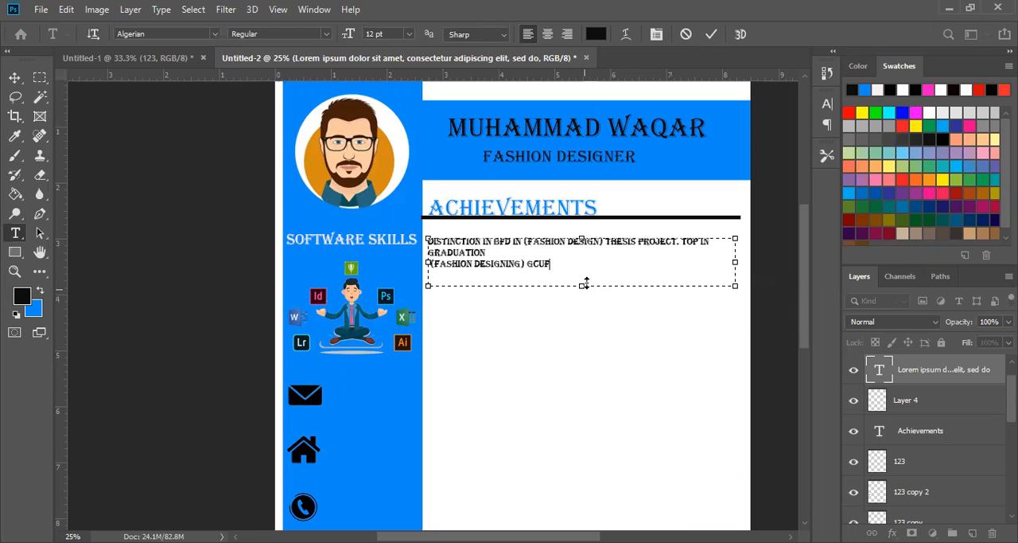
- Set the achievements paragraph in Book Antiqua with the Italic style
left_click_drag(579, 268, 426, 227)
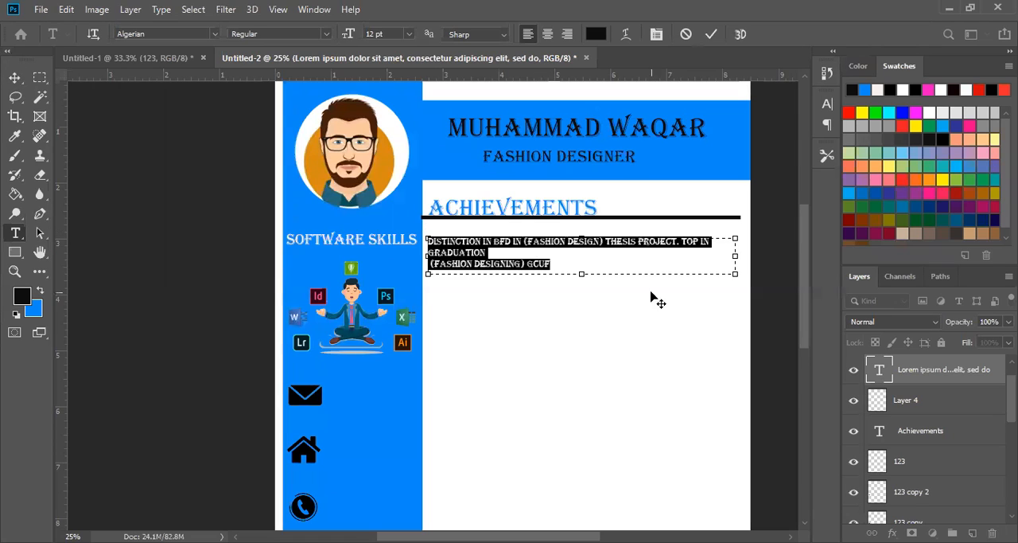
left_click(211, 34)
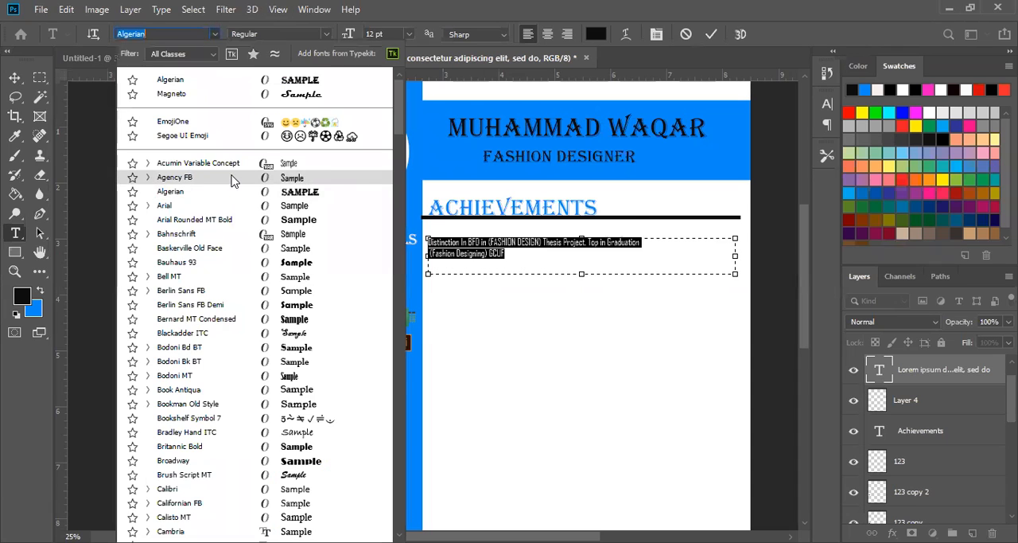
left_click(234, 181)
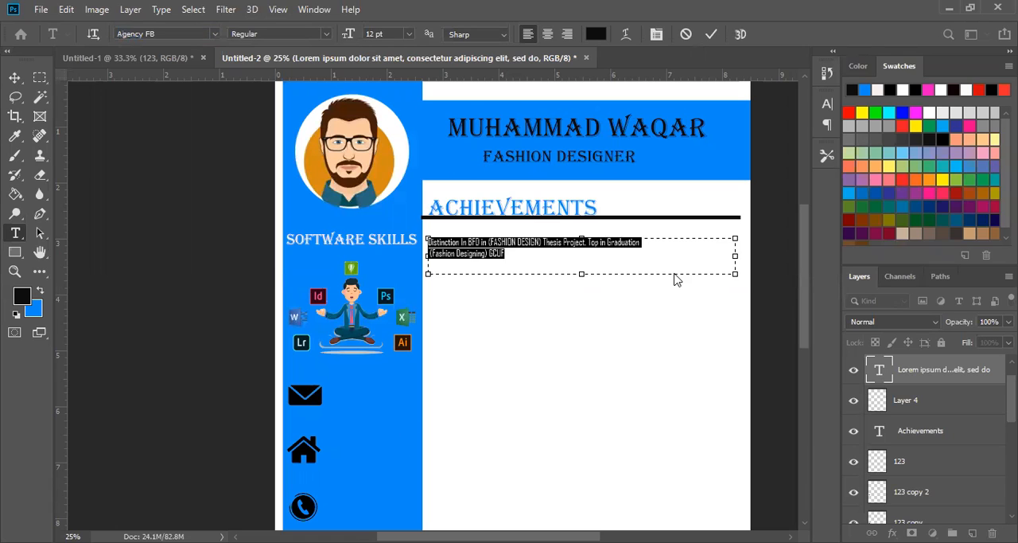
left_click(214, 34)
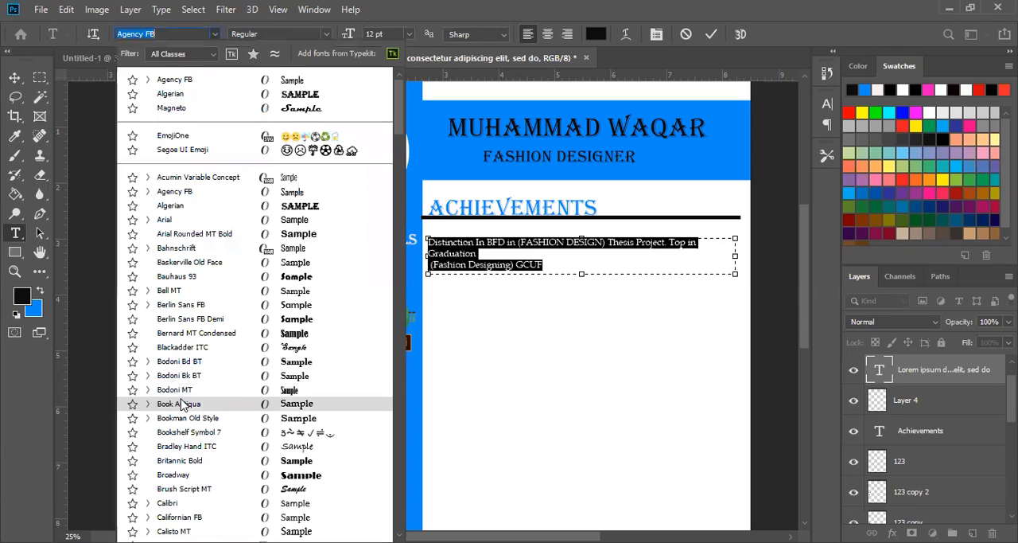
left_click(179, 403)
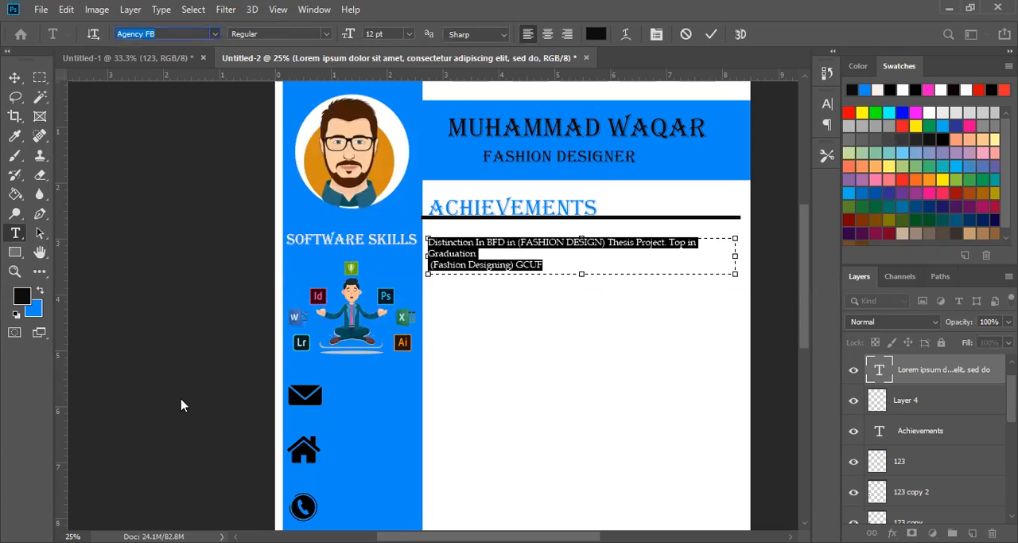
left_click(327, 34)
left_click(273, 70)
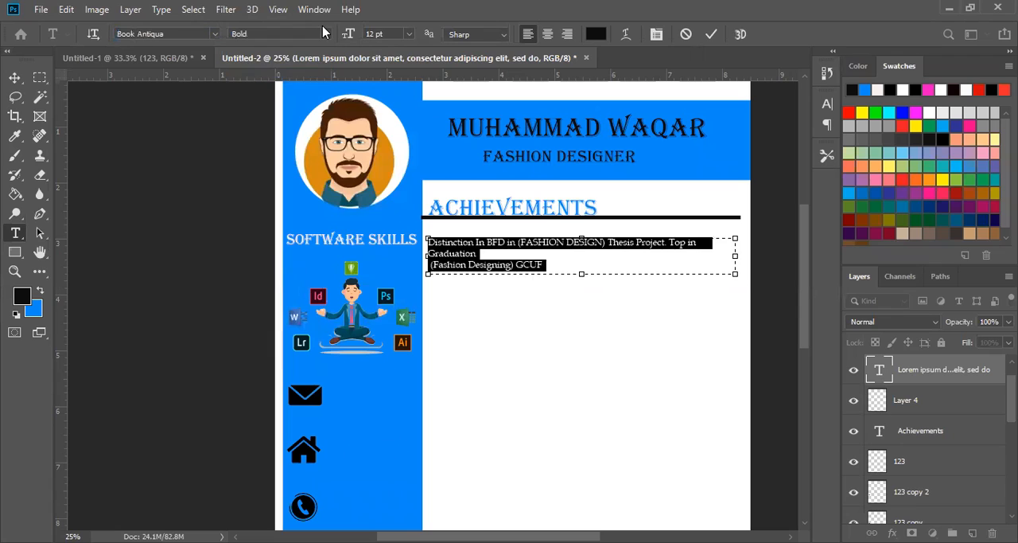
left_click(325, 34)
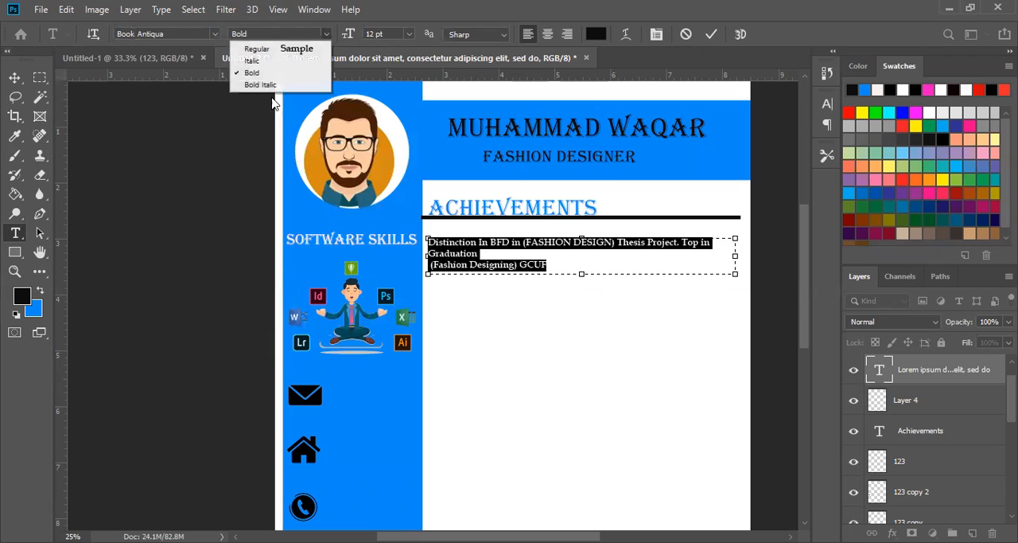
left_click(253, 59)
- Keep Sharp anti-aliasing on the achievements paragraph, compare its alignments, and centre the text within its box
left_click(507, 35)
left_click(507, 39)
left_click(548, 34)
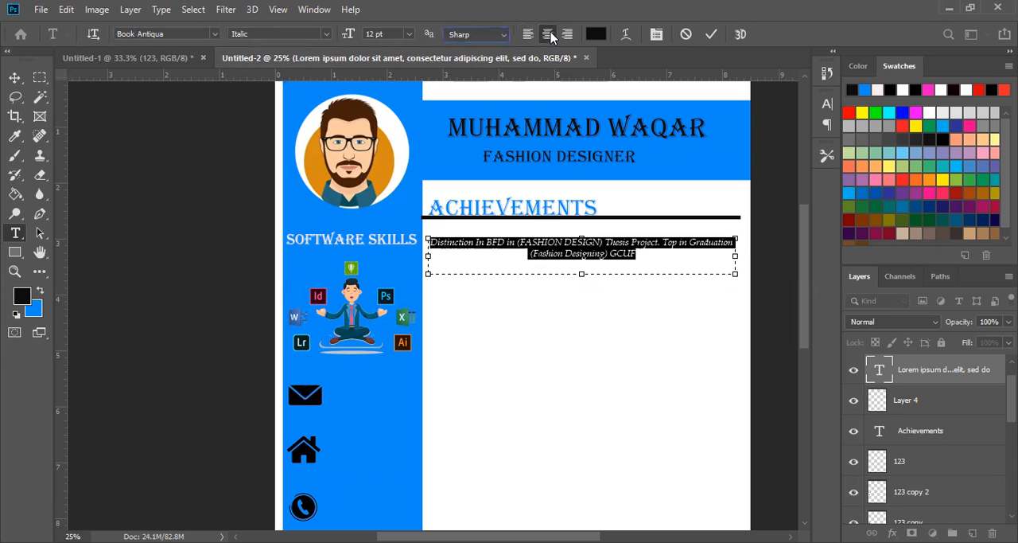
left_click(568, 34)
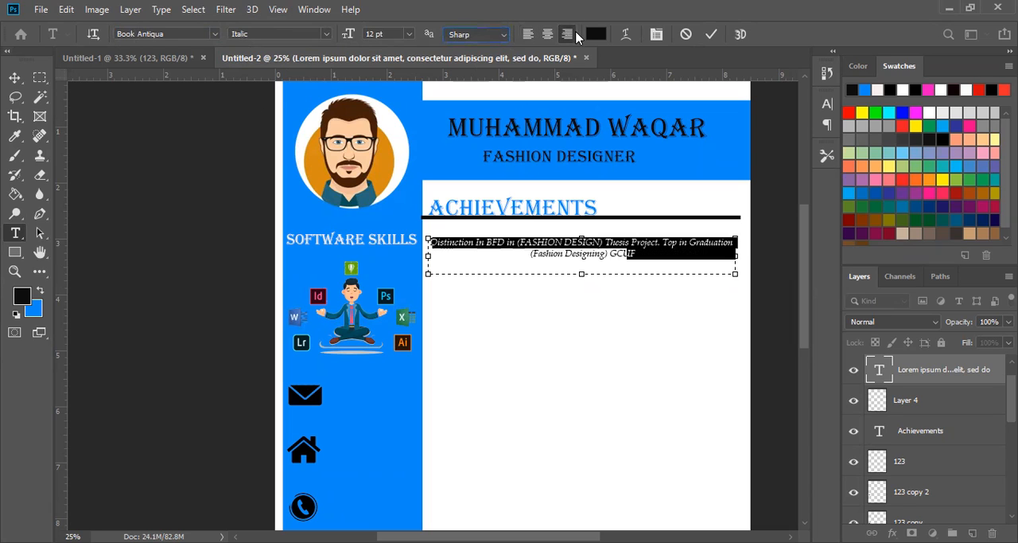
left_click(527, 34)
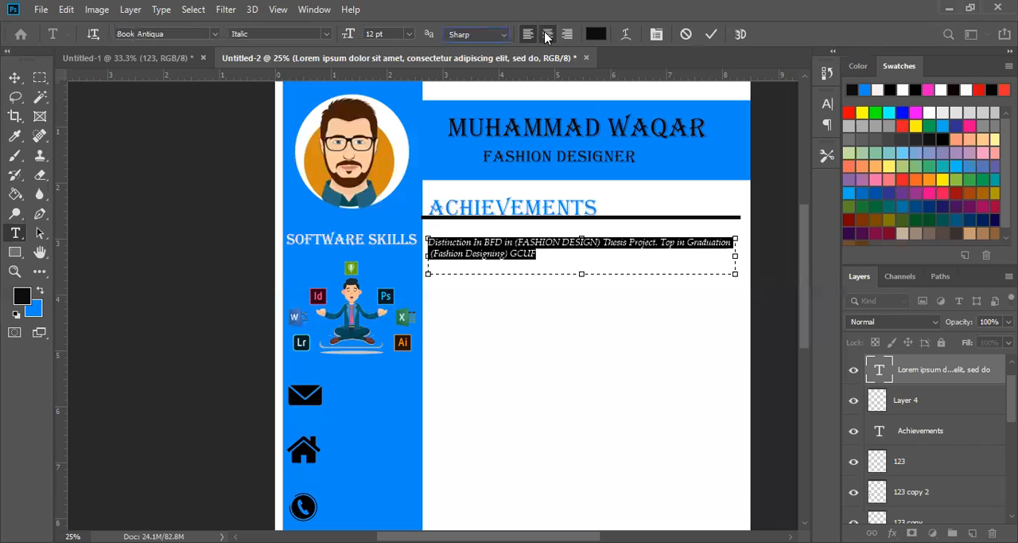
left_click(547, 34)
left_click(14, 77)
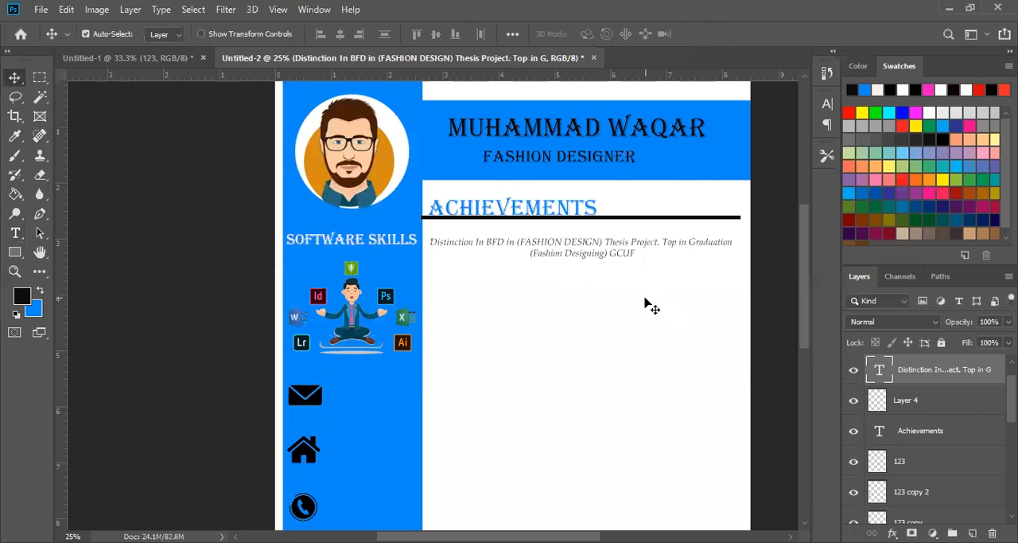
- Recolour the whole achievements paragraph bright green (#00e905)
key("t")
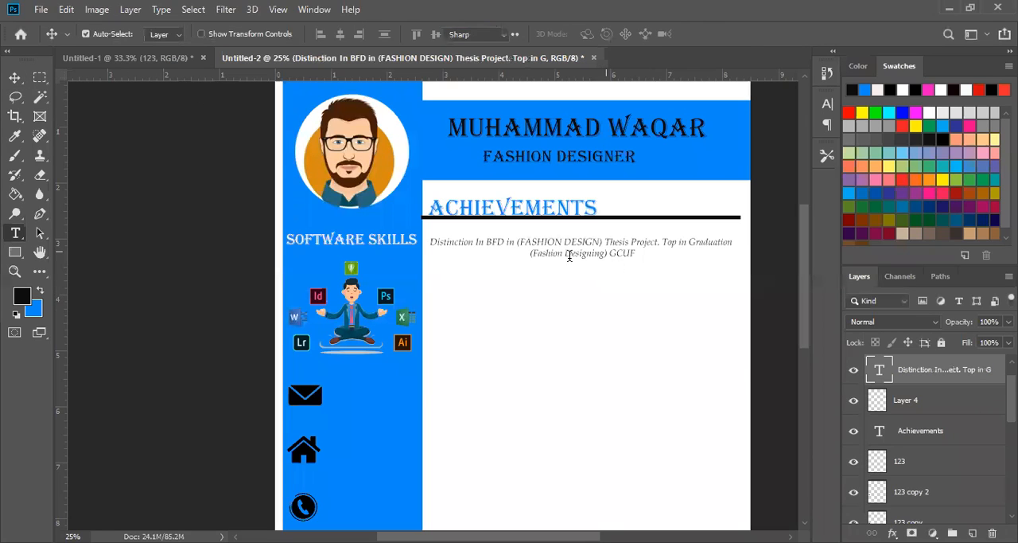
key("Return")
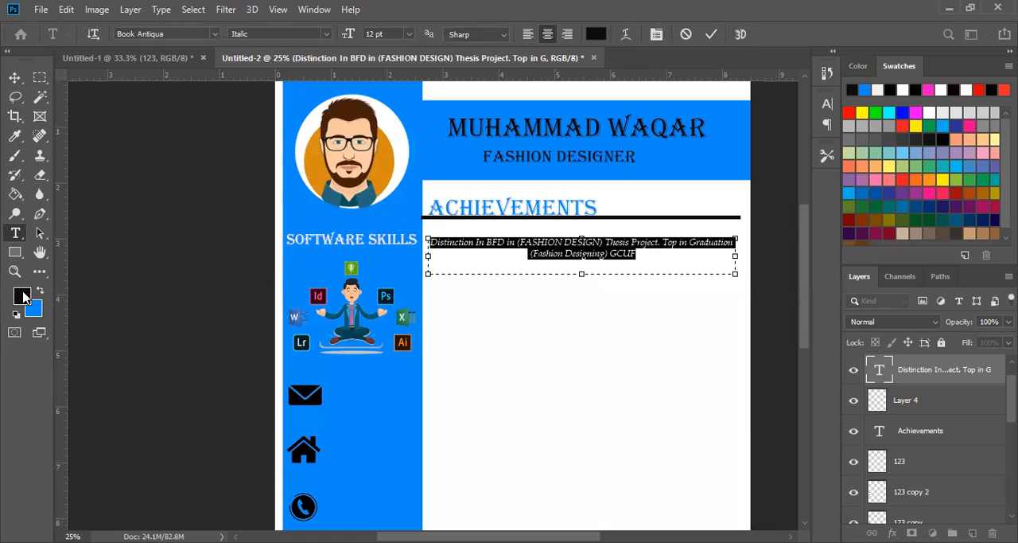
left_click(21, 295)
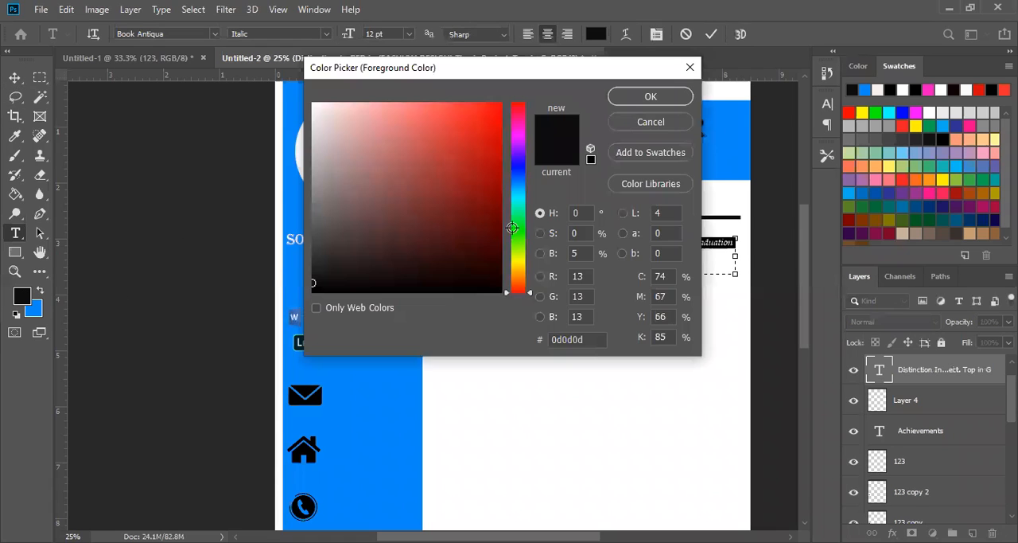
type("00e905")
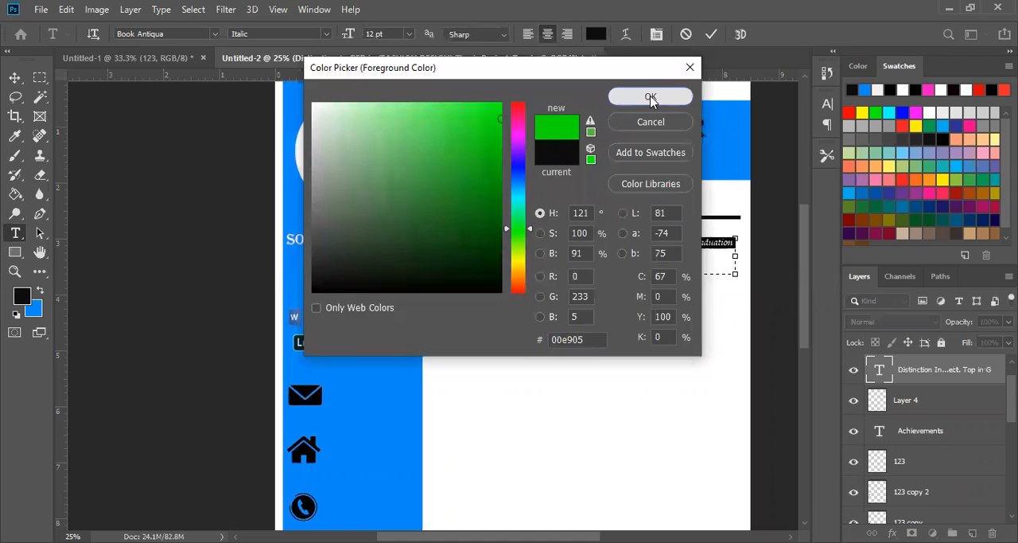
left_click(651, 97)
left_click(14, 77)
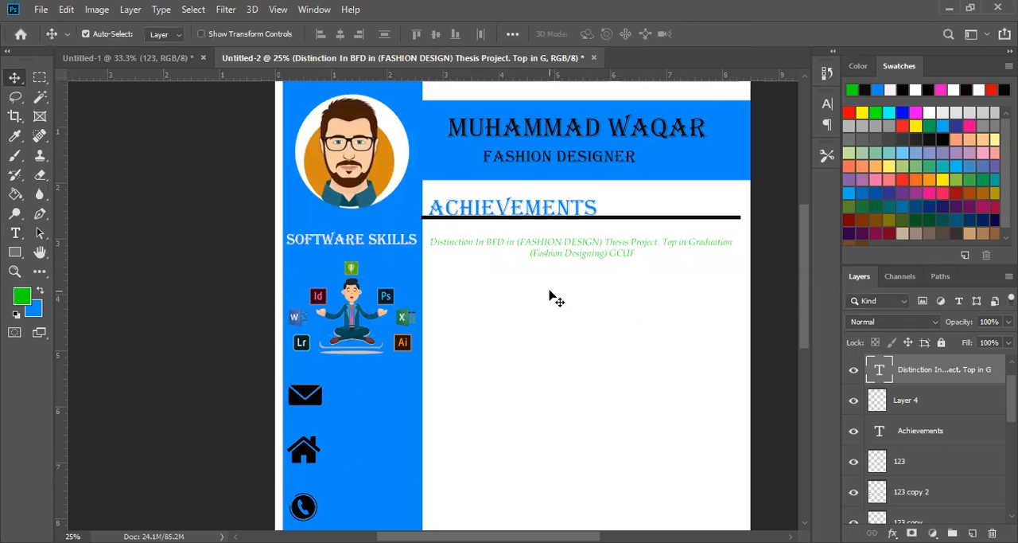
- Place a point text with the placeholder "Lorem Ipsum" in the blank area below the achievements paragraph
scroll(552, 296, "down", 1)
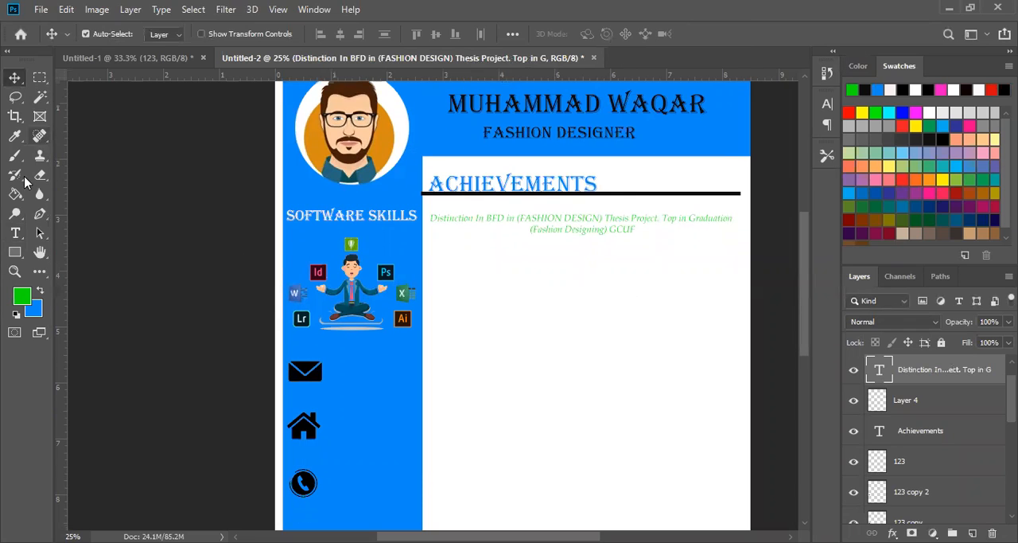
left_click(15, 233)
left_click(485, 283)
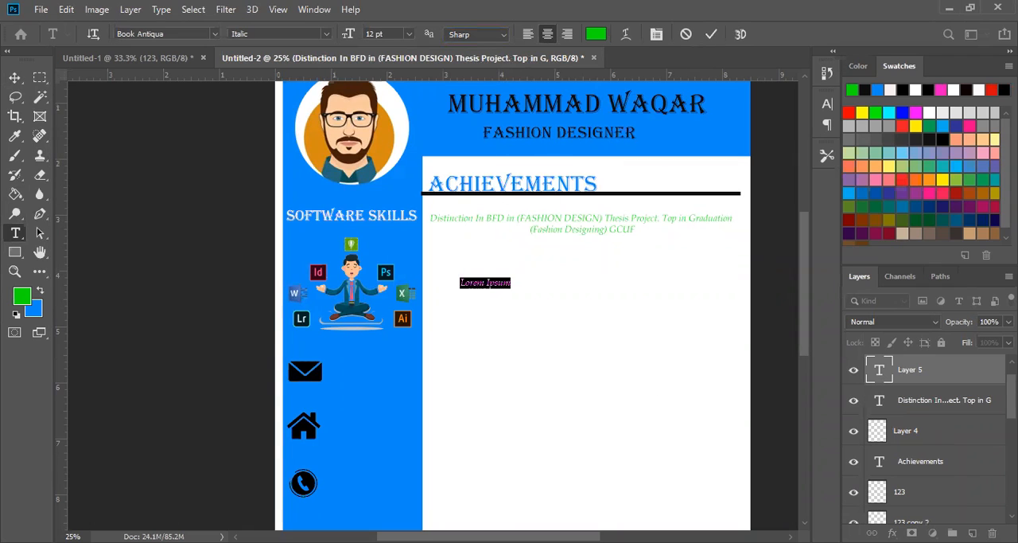
left_click(14, 78)
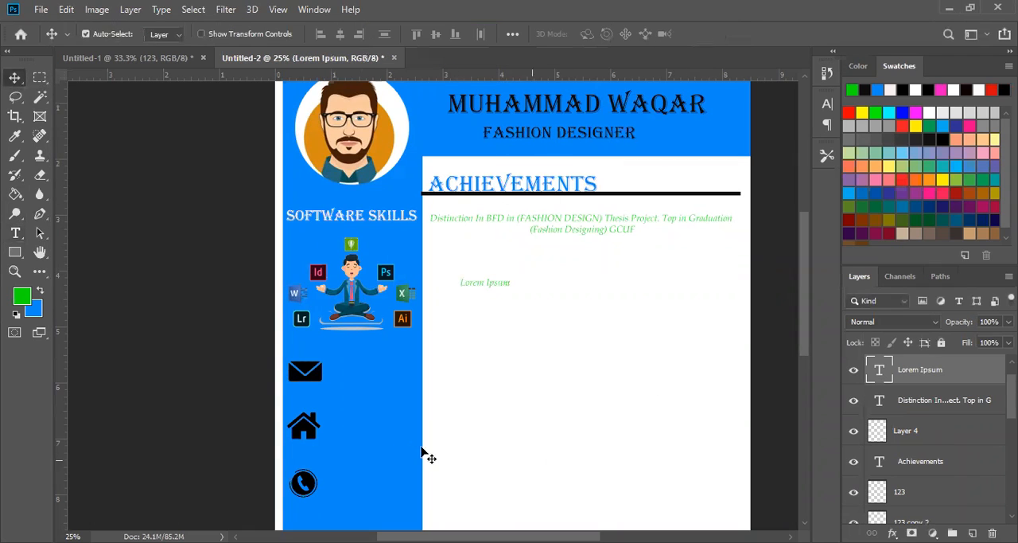
- Copy the Experience heading, its body text and the divider line from Untitled-1 into the Untitled-2 CV
scroll(444, 391, "down", 1)
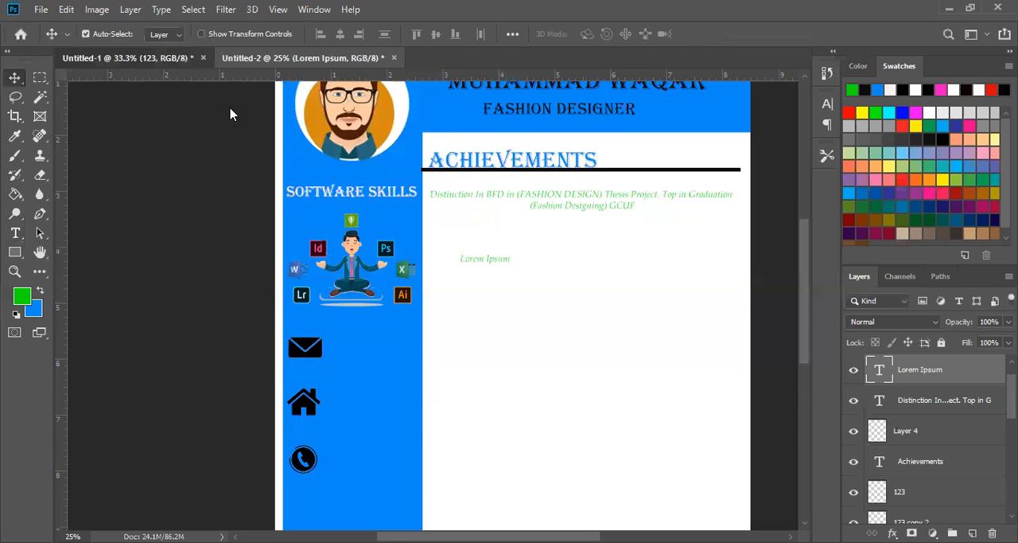
key("ctrl+Tab")
left_click(348, 163)
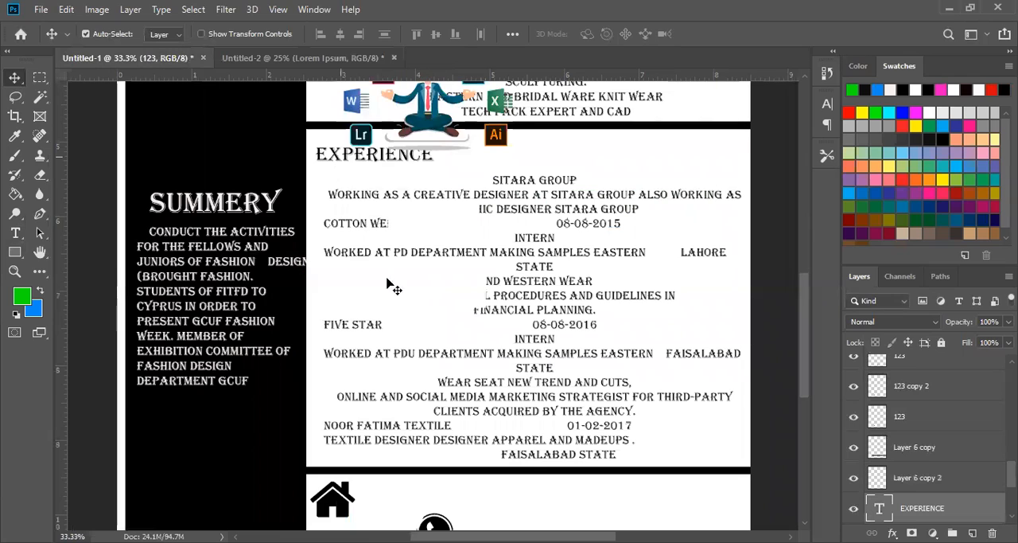
left_click_drag(685, 428, 752, 467)
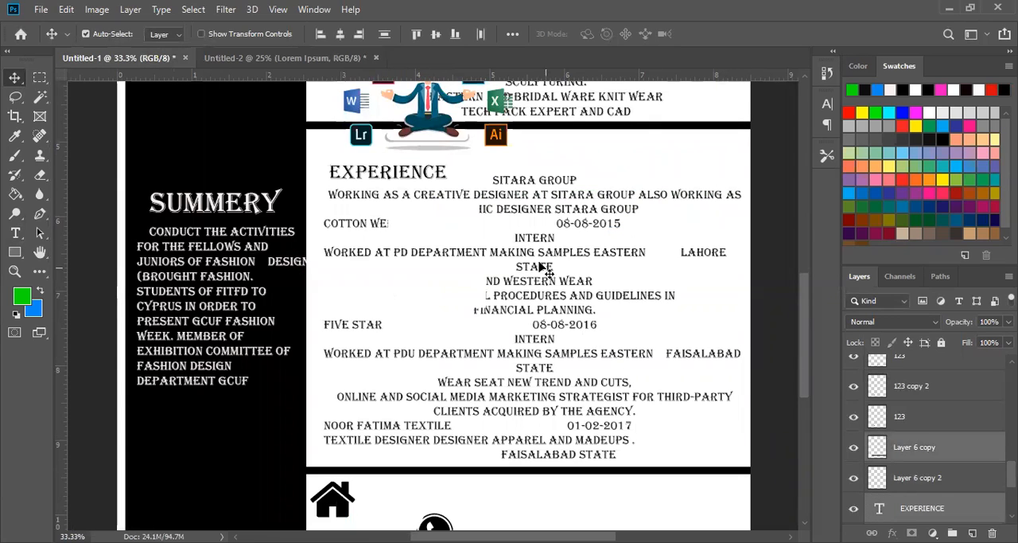
left_click(331, 60)
left_click_drag(525, 386, 546, 374)
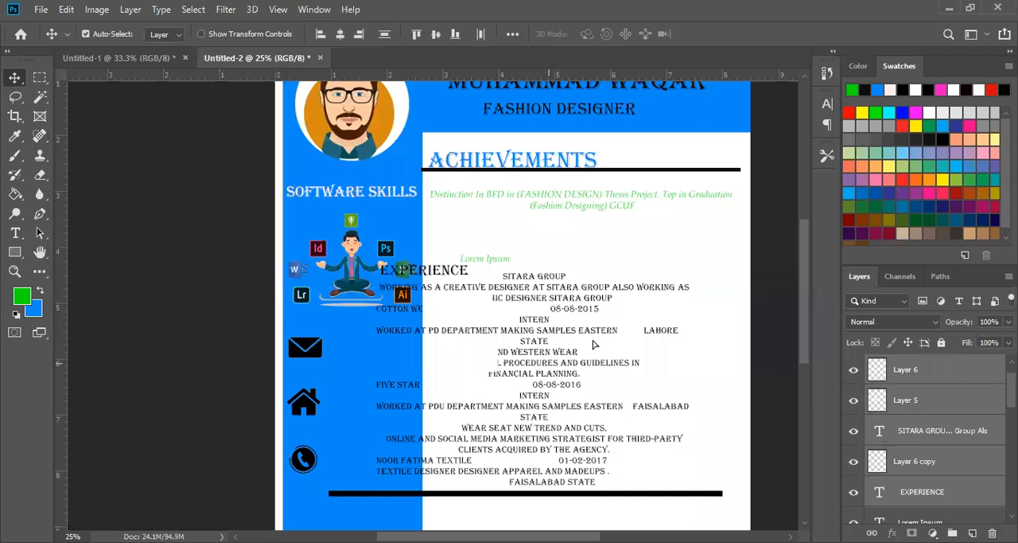
- Scale the copied Experience section to about 84% and place it under the achievements text, beside the blue sidebar
left_click_drag(597, 348, 644, 326)
key("ctrl+t")
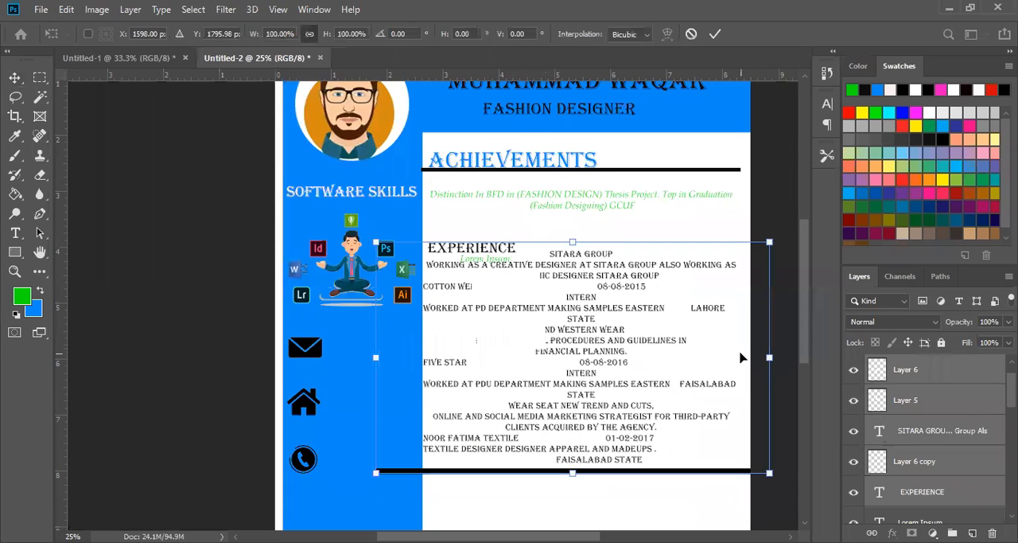
left_click_drag(764, 356, 706, 357)
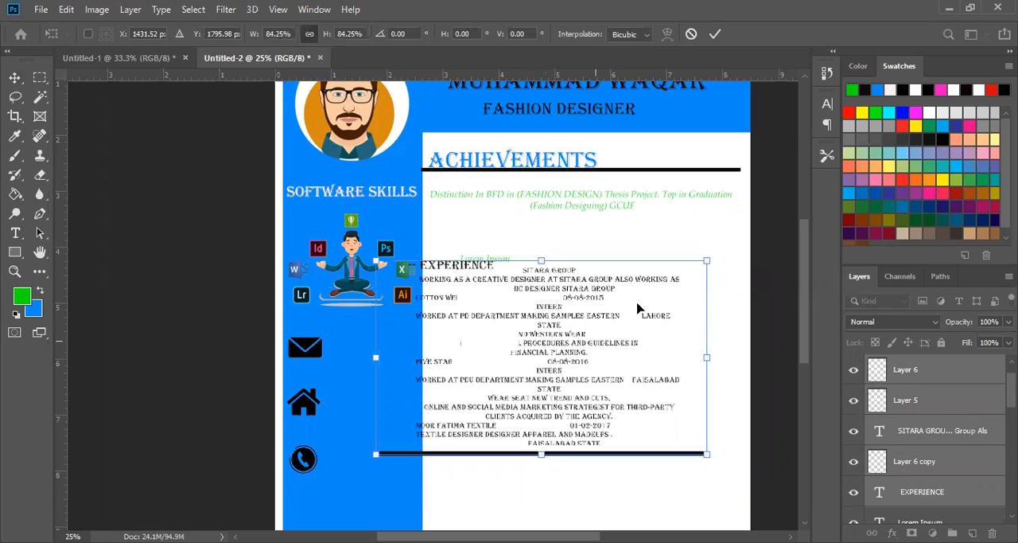
left_click_drag(658, 336, 700, 302)
key("Return")
left_click(634, 429)
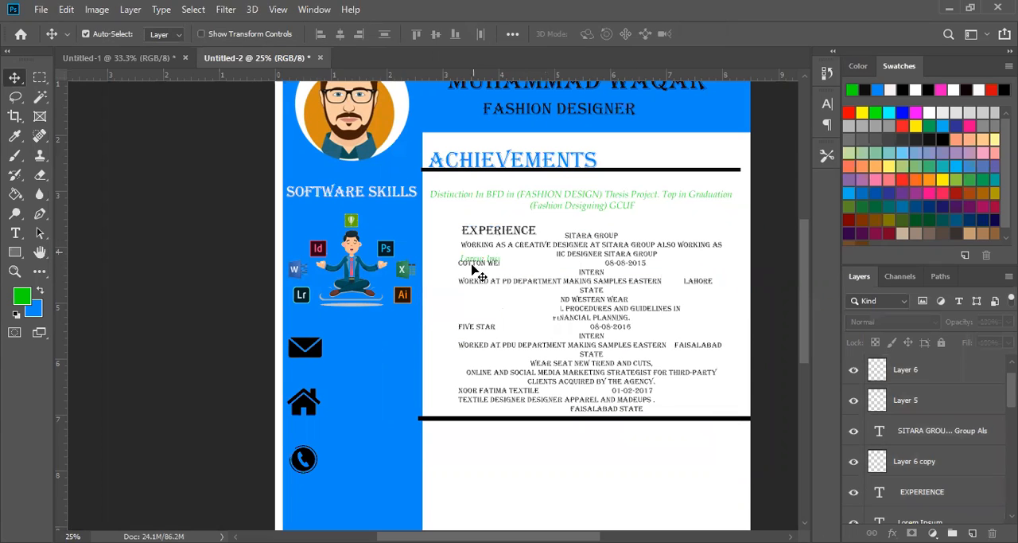
- Move the Experience body text down towards the sidebar edge and place the EXPERIENCE heading just above it
left_click(476, 273)
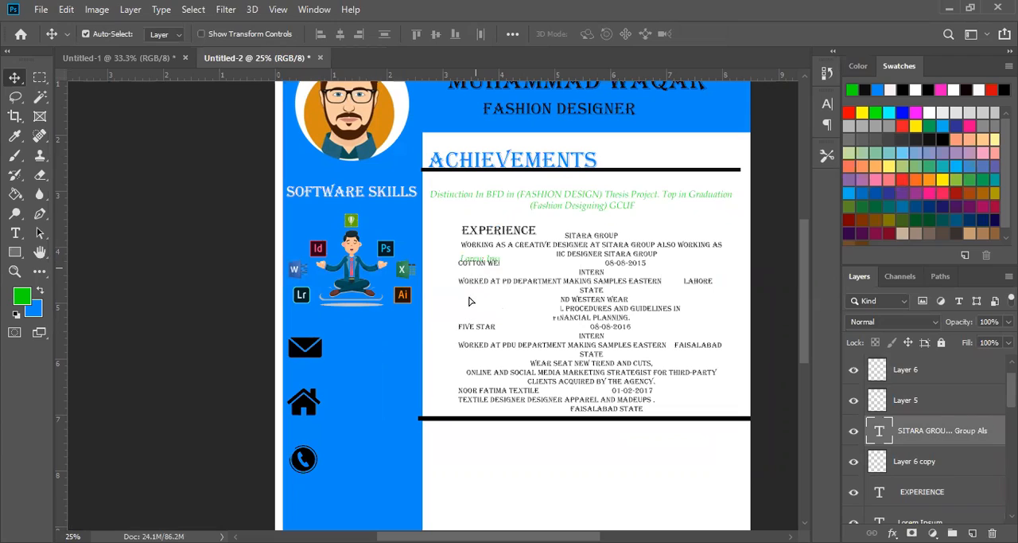
left_click_drag(448, 330, 422, 396)
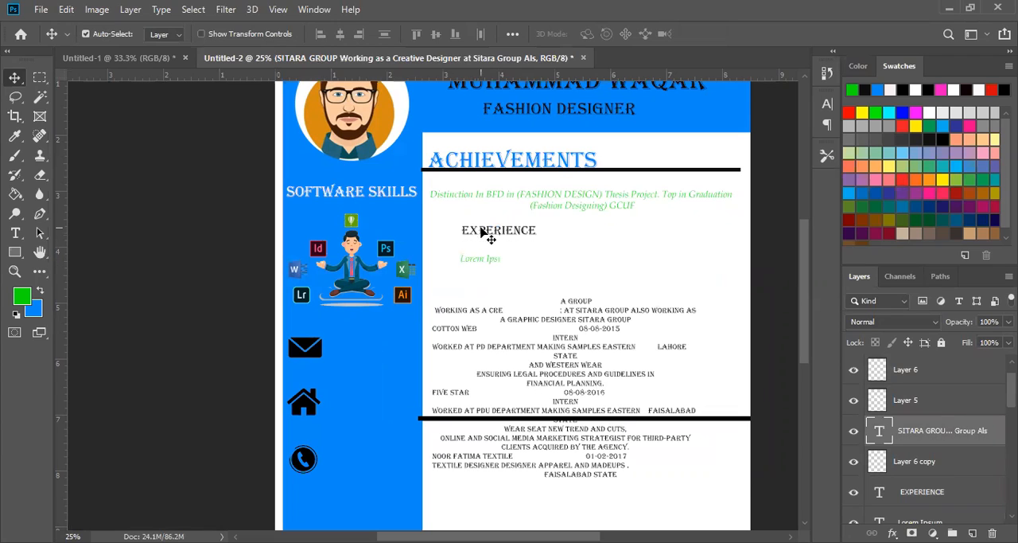
left_click(484, 230)
left_click_drag(484, 230, 453, 295)
- Copy the Instagram icon from Untitled-1 into the Untitled-2 CV and place it below the phone icon in the sidebar
scroll(636, 400, "down", 3)
scroll(644, 410, "down", 4)
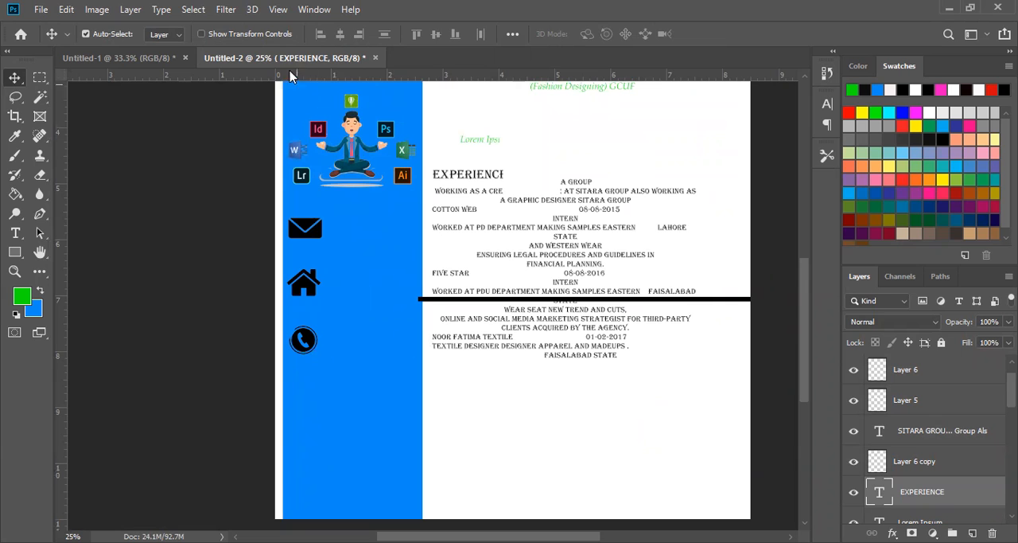
left_click(159, 63)
scroll(427, 393, "down", 3)
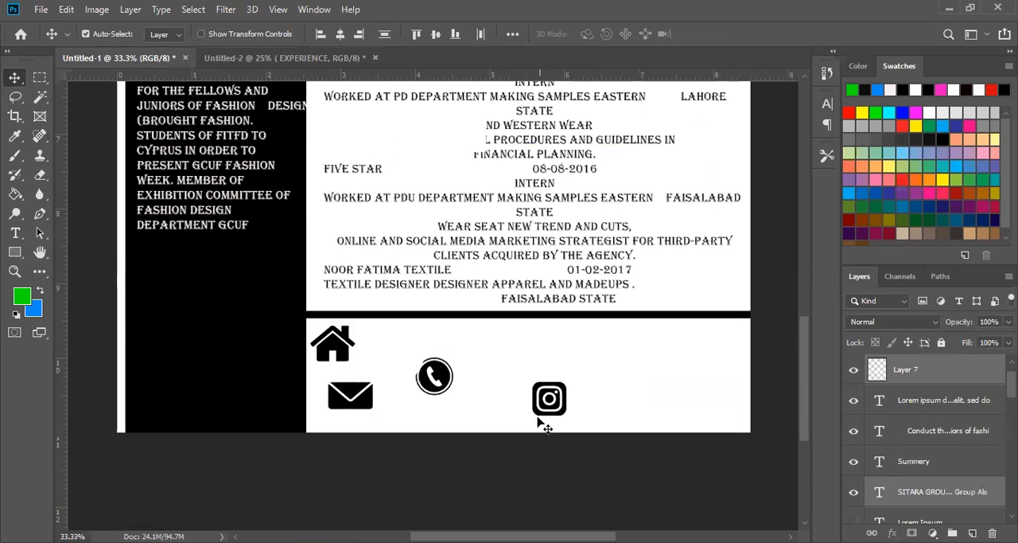
left_click(541, 413)
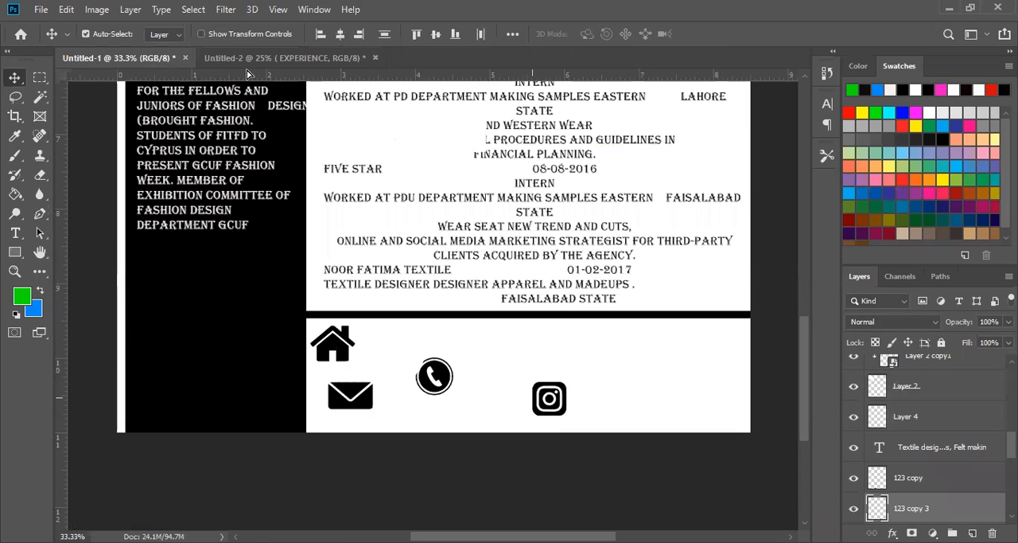
left_click_drag(254, 63, 301, 385)
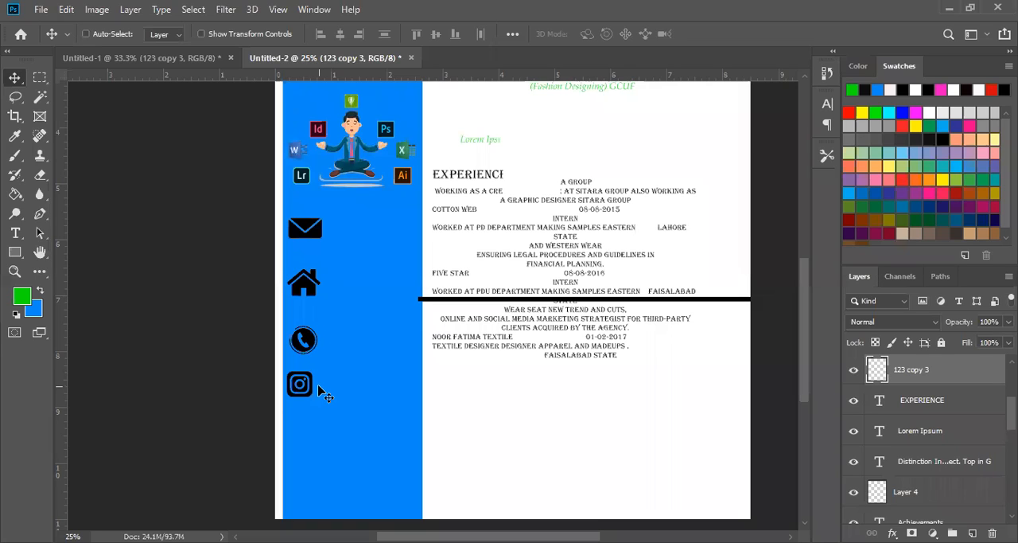
- Resize the Instagram icon slightly so it matches the size of the phone icon above it in the sidebar
key("ctrl+t")
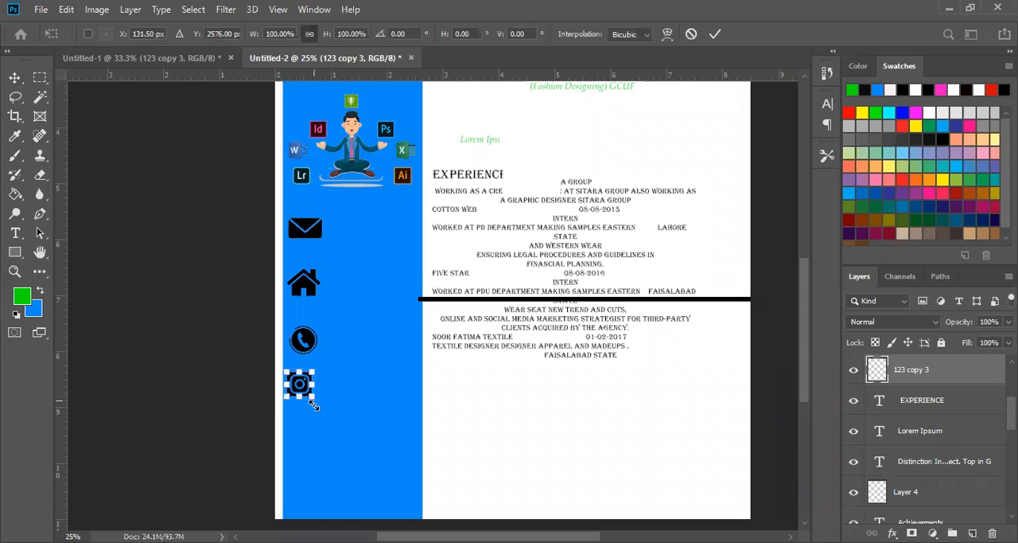
left_click_drag(315, 409, 312, 396)
key("Return")
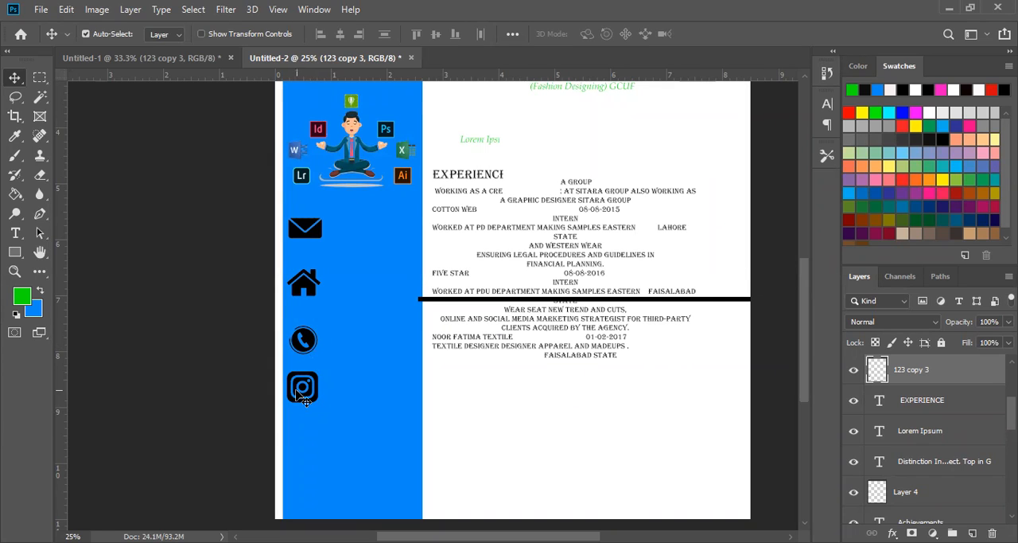
key("ctrl+t")
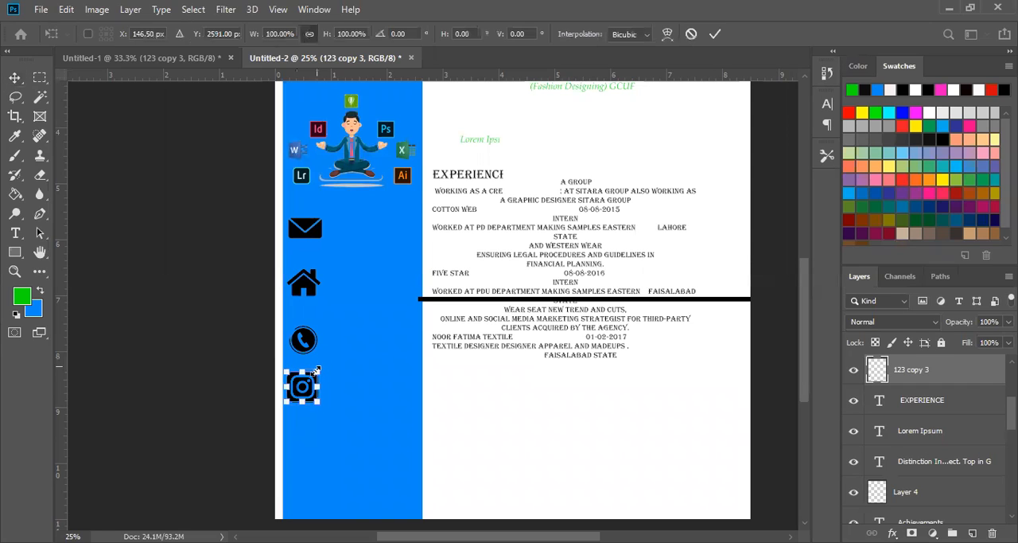
left_click_drag(316, 370, 313, 374)
key("Return")
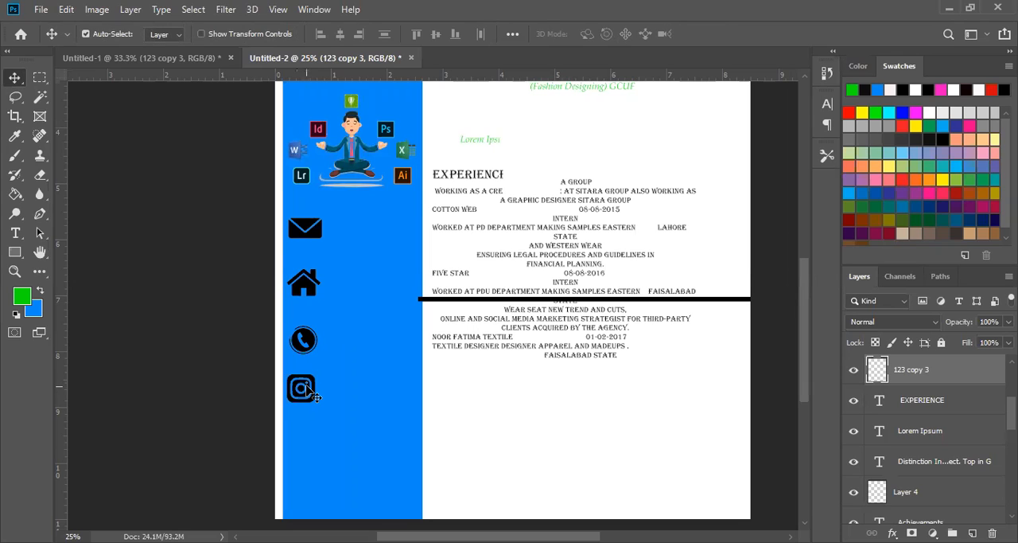
- On a new layer, build an elliptical selection of five overlapping circles rising diagonally from beside the sidebar's lower end to the page's opposite edge
key("ctrl")
key("ctrl+minus")
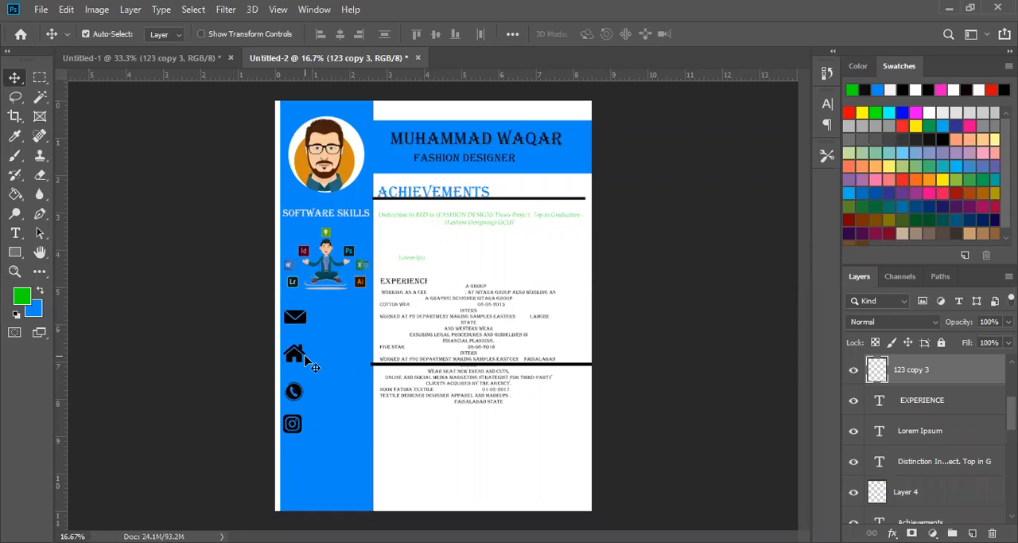
left_click(44, 77)
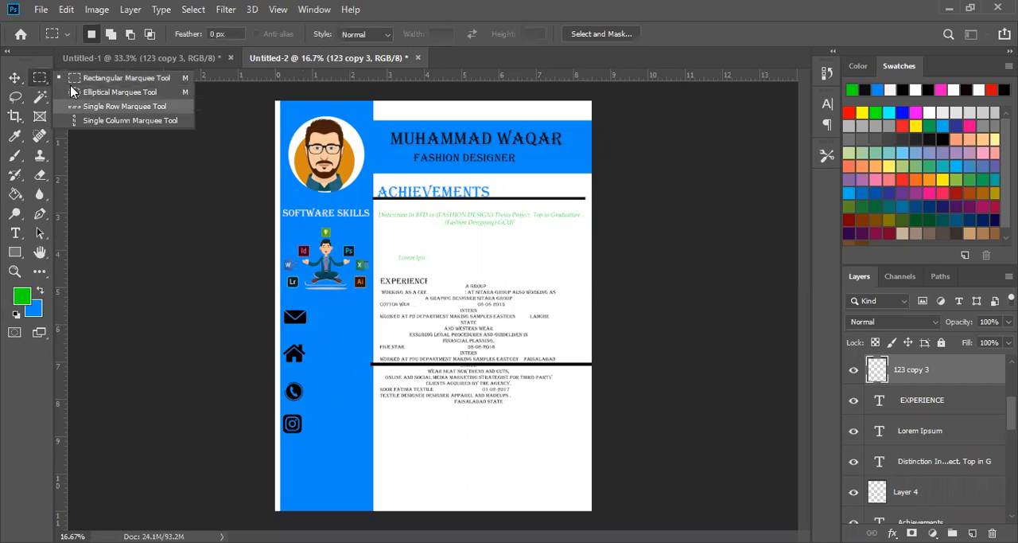
left_click(112, 91)
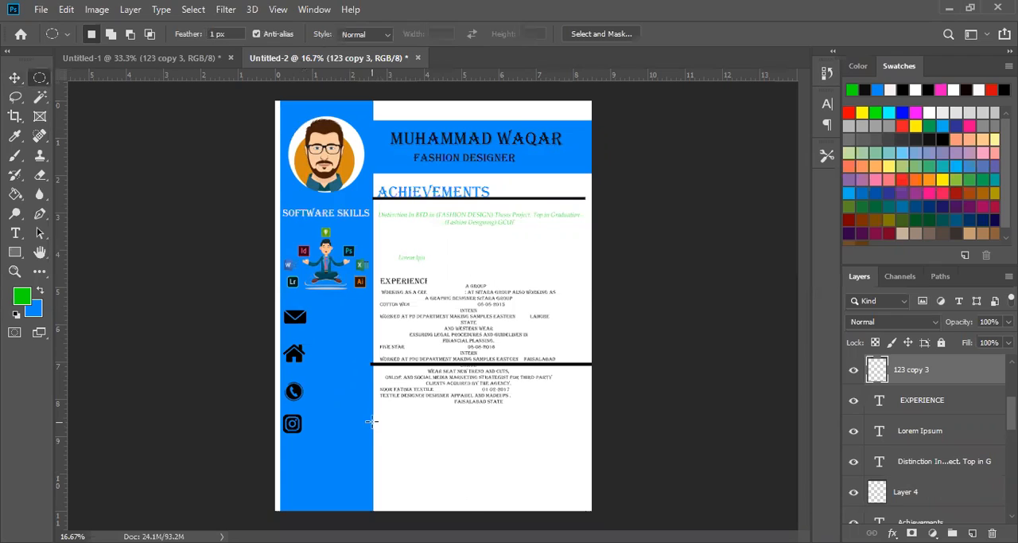
left_click_drag(470, 516, 373, 422)
left_click(972, 533)
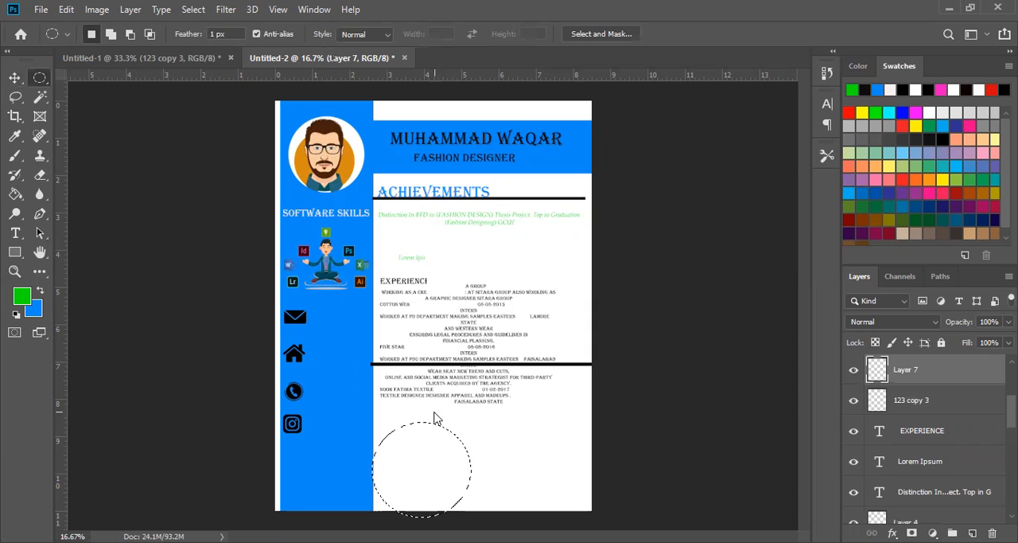
left_click(111, 33)
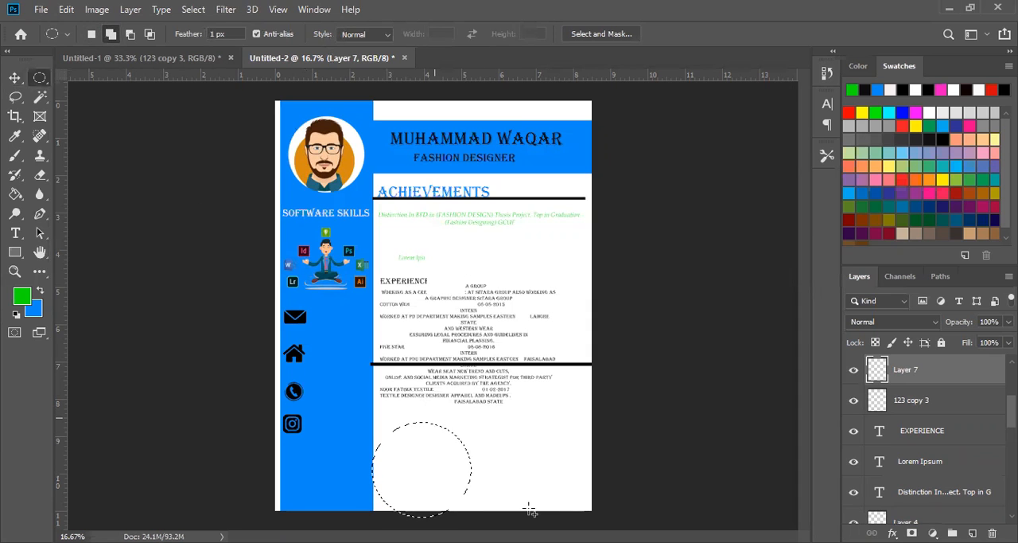
left_click_drag(532, 418, 451, 509)
left_click_drag(432, 375, 534, 452)
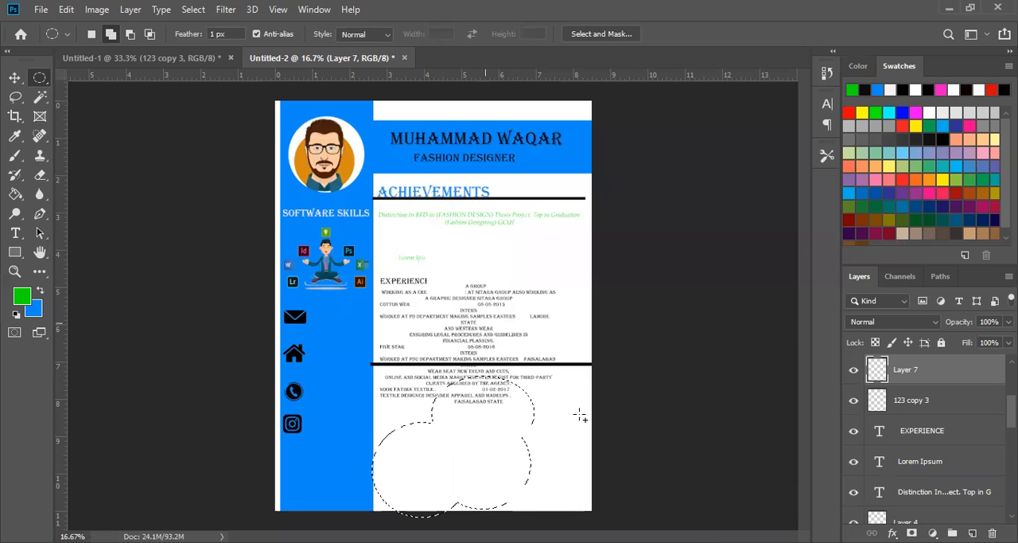
left_click_drag(580, 419, 484, 322)
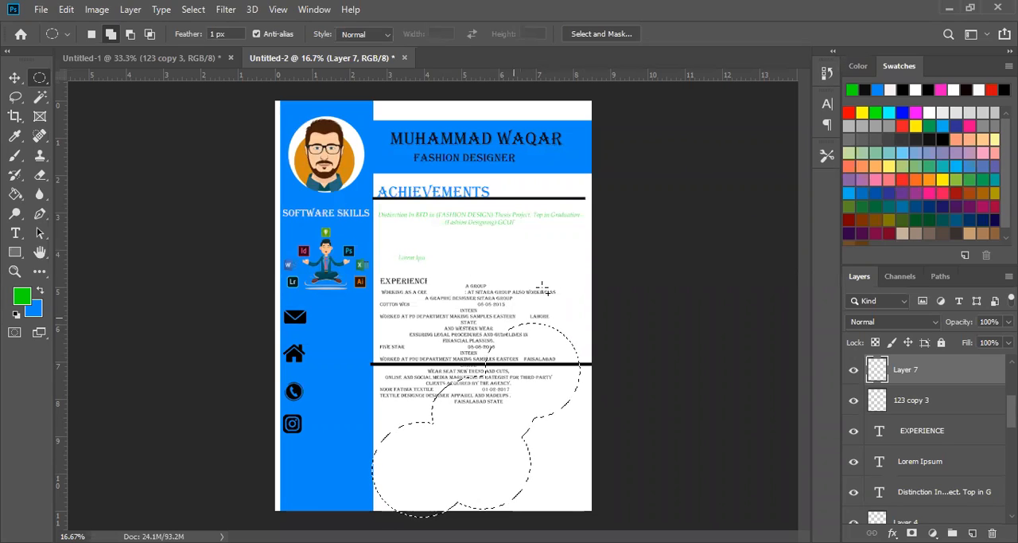
left_click_drag(653, 368, 568, 286)
- Fill the circle selection with the orange and blue custom pattern in Normal mode at 100% opacity
left_click(14, 77)
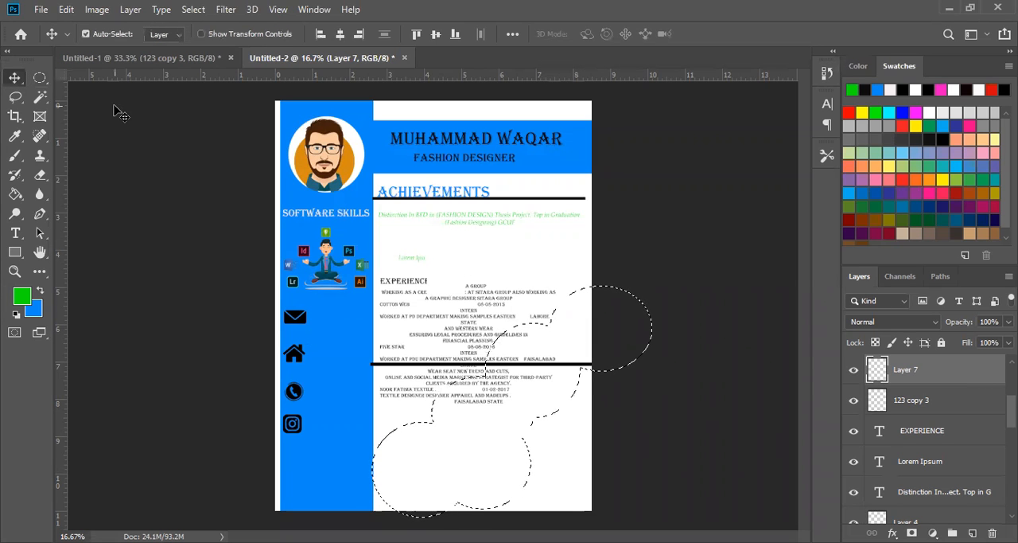
key("i")
key("shift+F5")
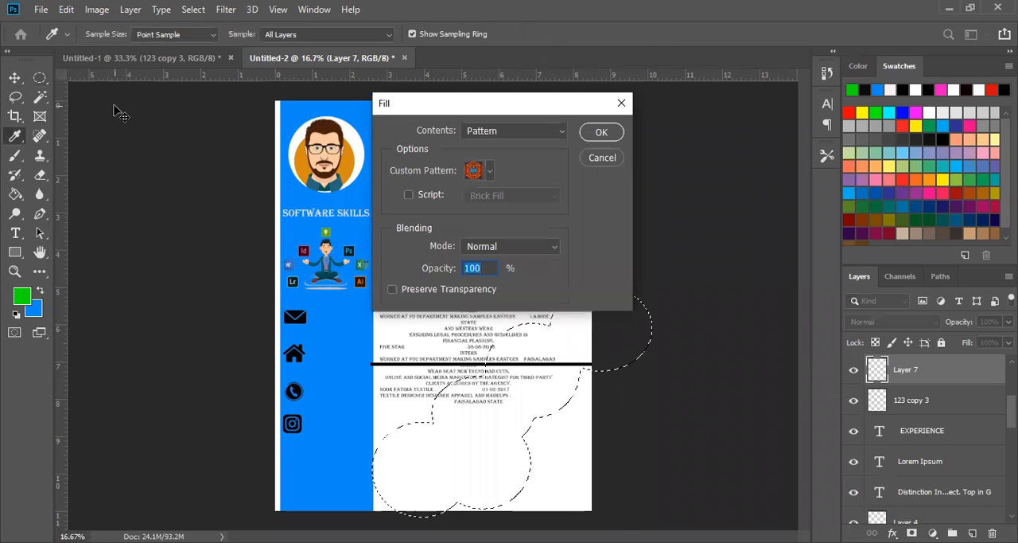
left_click(601, 133)
- Deselect the patterned circles and shift them slightly down, with their lower end against the blue sidebar
key("v")
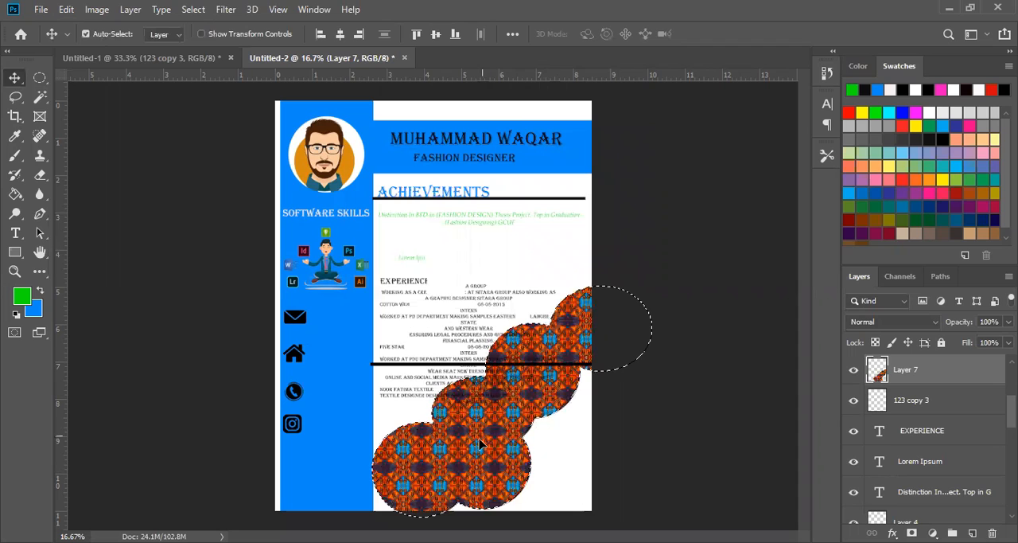
left_click_drag(480, 434, 481, 439)
left_click(588, 406)
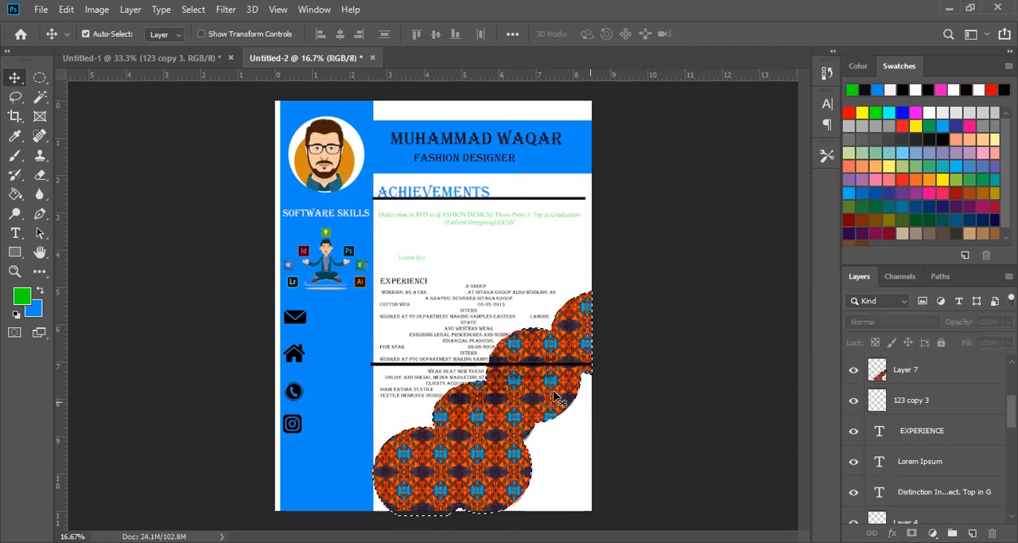
key("ctrl+d")
left_click(561, 401)
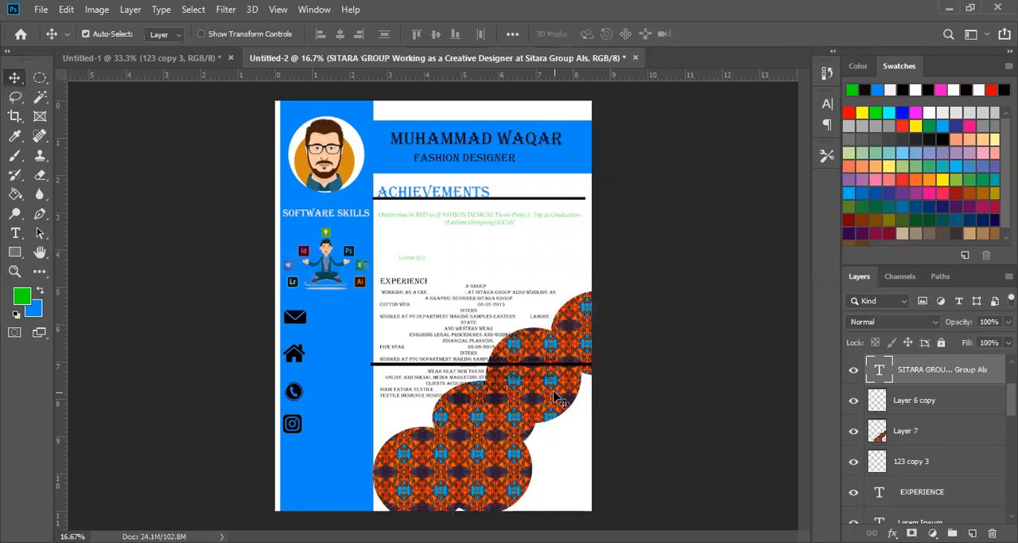
left_click(483, 469)
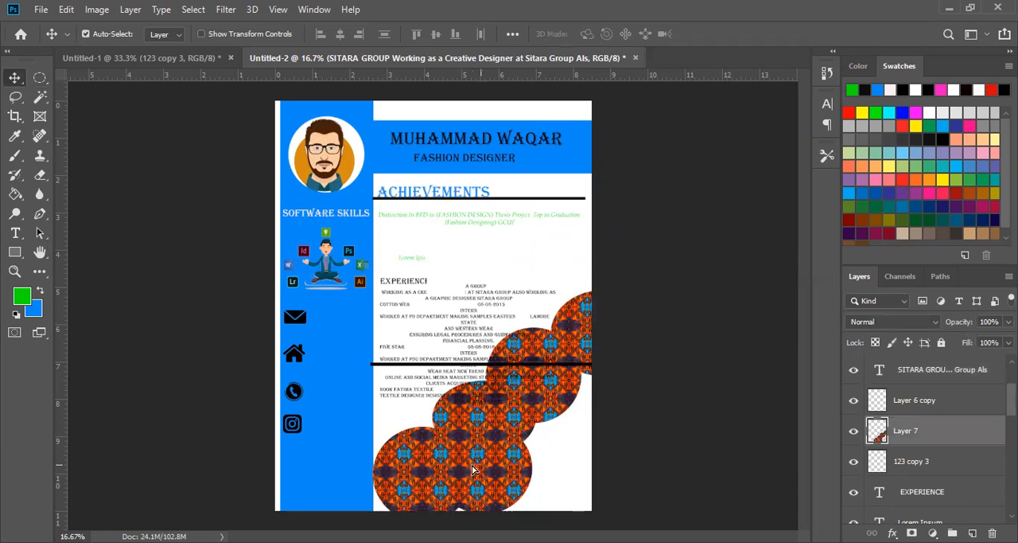
left_click_drag(469, 470, 466, 470)
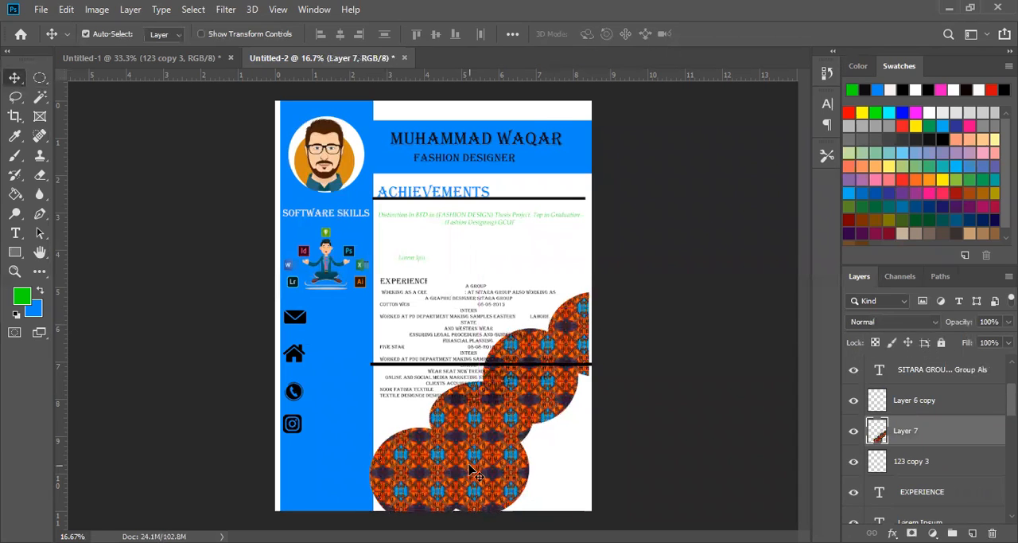
- Set the Eraser brush size to 322 px and its flow to 46%
key("e")
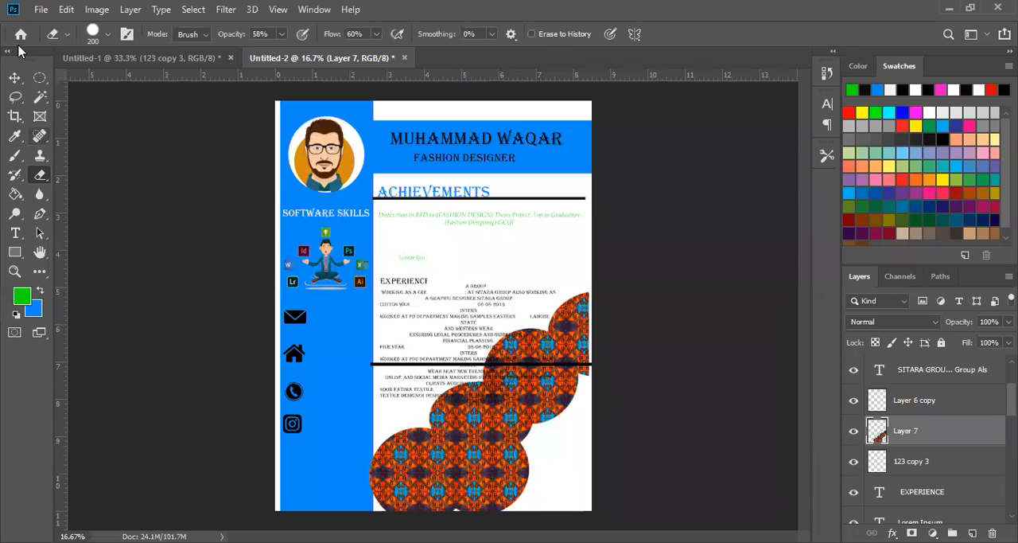
left_click(106, 35)
left_click_drag(152, 82, 160, 82)
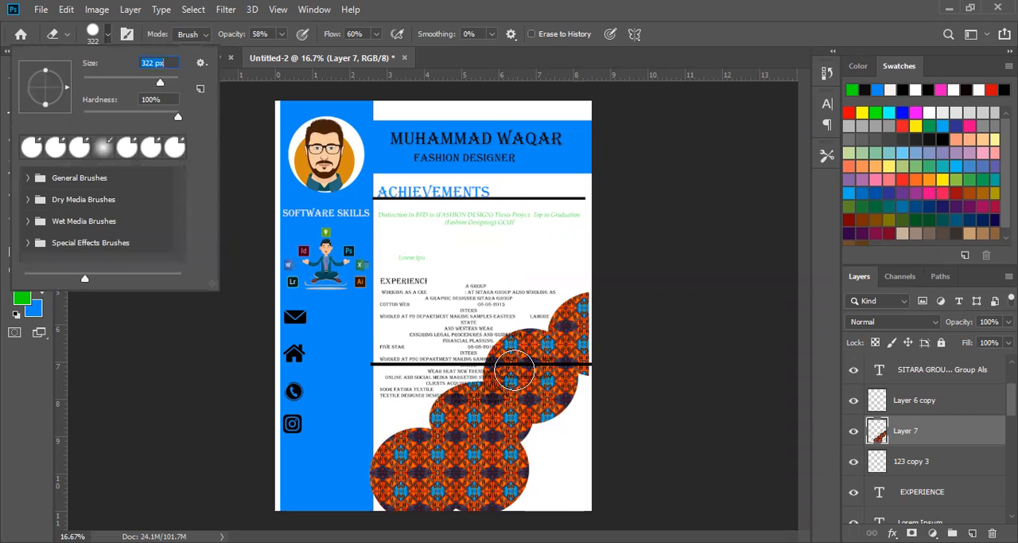
left_click(377, 34)
mouse_move(367, 53)
left_mouse_down()
mouse_move(391, 54)
mouse_move(370, 54)
left_mouse_up()
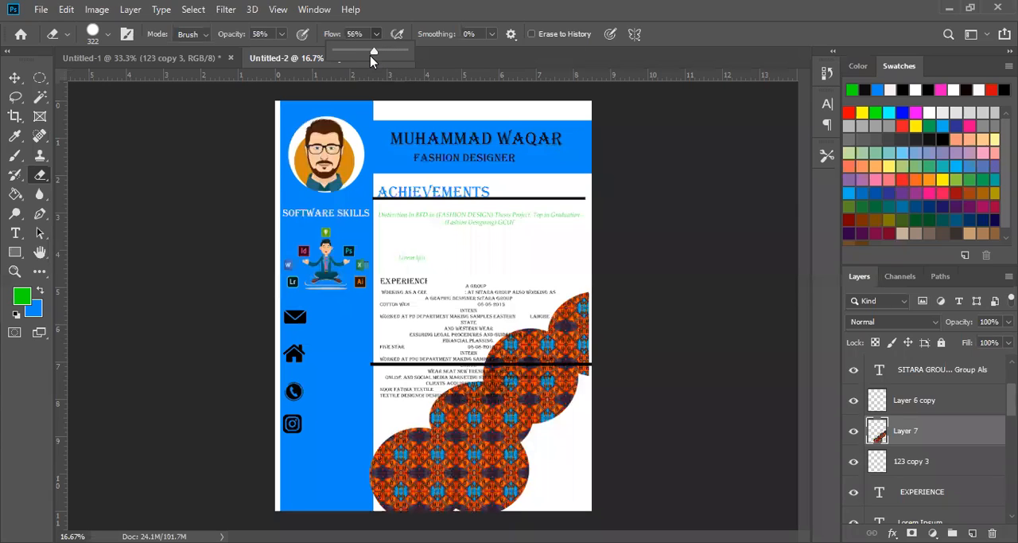
left_click(283, 34)
- Fade the patterned circles with repeated Eraser strokes into a very pale background behind the Experience text
mouse_move(607, 316)
left_mouse_down()
mouse_move(497, 360)
mouse_move(549, 345)
mouse_move(485, 402)
mouse_move(475, 427)
mouse_move(463, 375)
mouse_move(370, 497)
left_mouse_up()
mouse_move(431, 482)
left_mouse_down()
mouse_move(495, 448)
mouse_move(563, 381)
mouse_move(567, 425)
mouse_move(477, 483)
mouse_move(460, 445)
mouse_move(597, 320)
mouse_move(445, 441)
mouse_move(544, 345)
mouse_move(382, 485)
mouse_move(368, 477)
mouse_move(467, 443)
mouse_move(659, 316)
mouse_move(529, 422)
mouse_move(466, 456)
mouse_move(418, 512)
left_mouse_up()
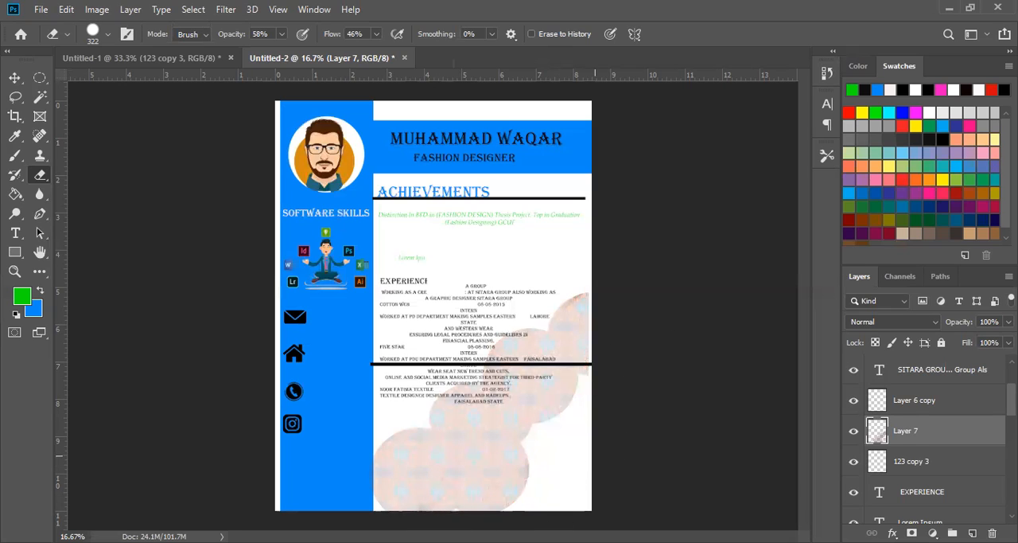
key("ctrl+z")
mouse_move(533, 357)
left_mouse_down()
mouse_move(440, 463)
mouse_move(502, 521)
mouse_move(352, 482)
mouse_move(434, 422)
mouse_move(405, 501)
mouse_move(366, 486)
mouse_move(426, 467)
mouse_move(522, 512)
mouse_move(637, 526)
mouse_move(577, 498)
mouse_move(396, 477)
mouse_move(394, 510)
left_mouse_up()
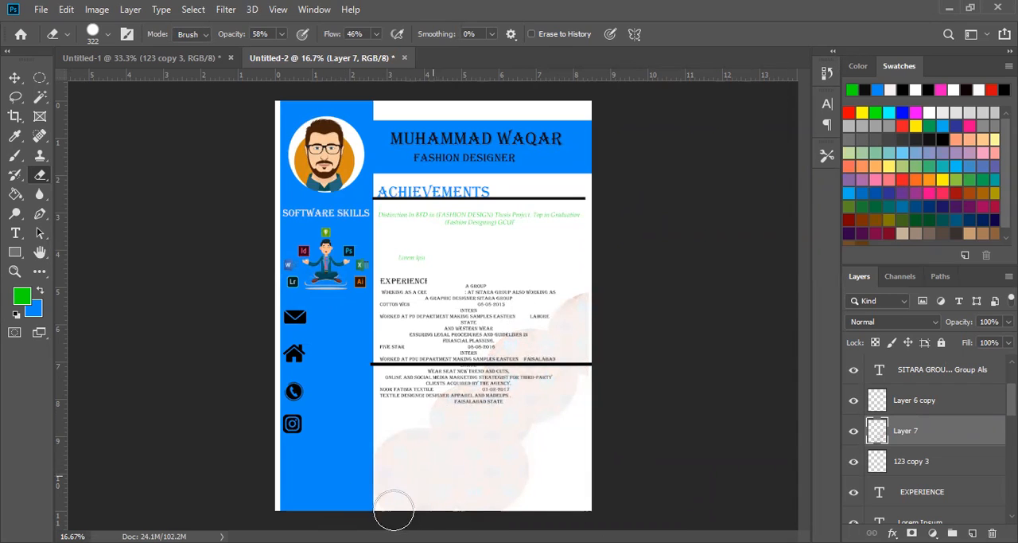